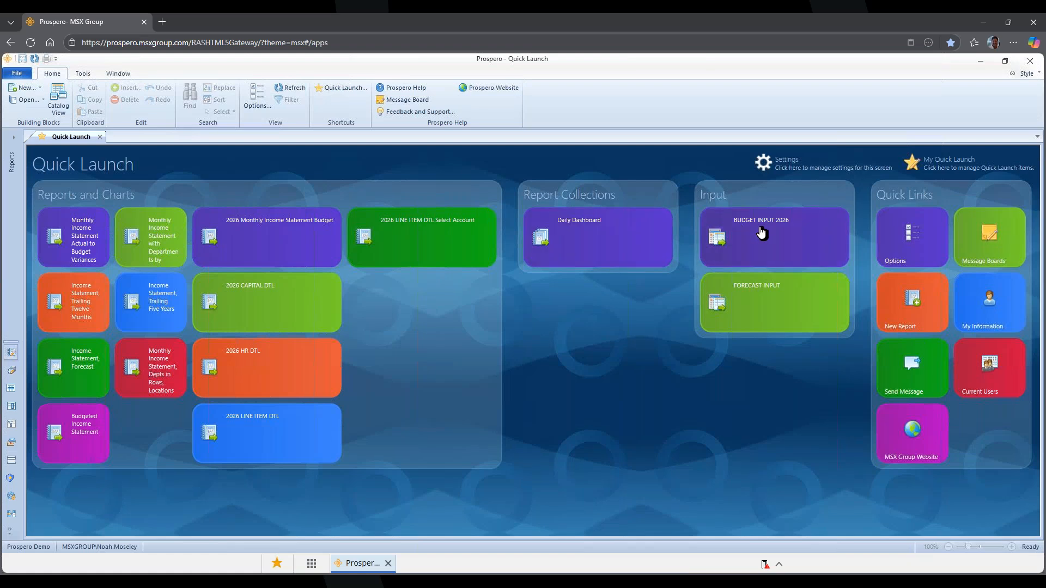
# - Open the BUDGET INPUT 2026 form for company 1 Prospero US, location 41000 Denver Services, department 100 Administration
pyautogui.click(772, 245)
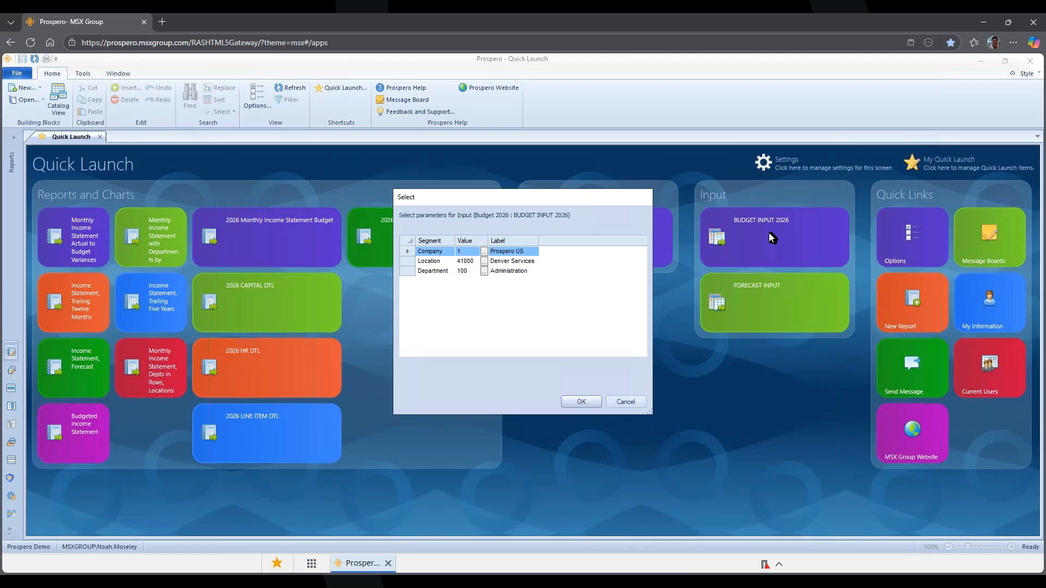
pyautogui.click(463, 254)
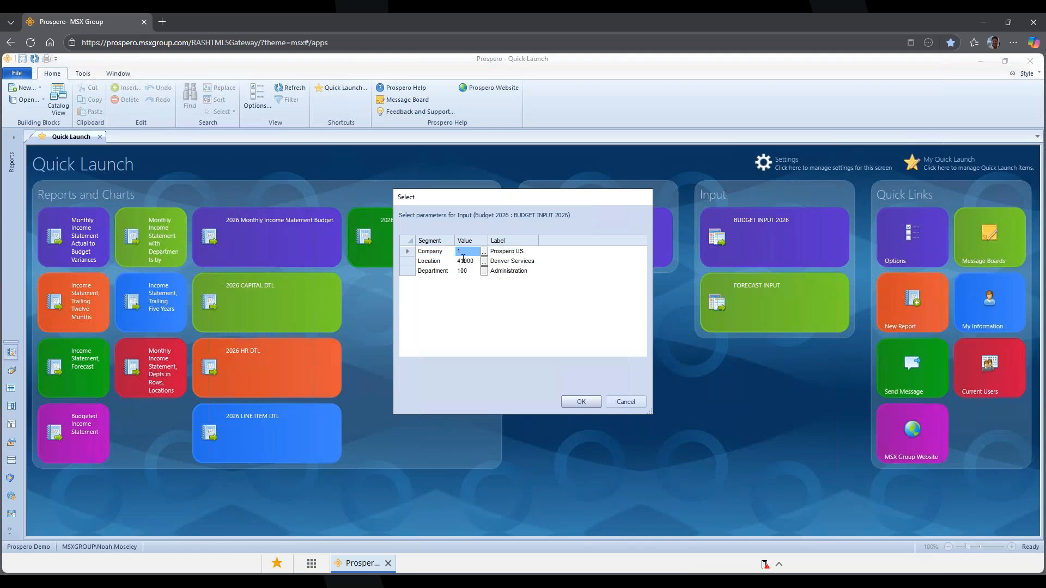
pyautogui.click(507, 253)
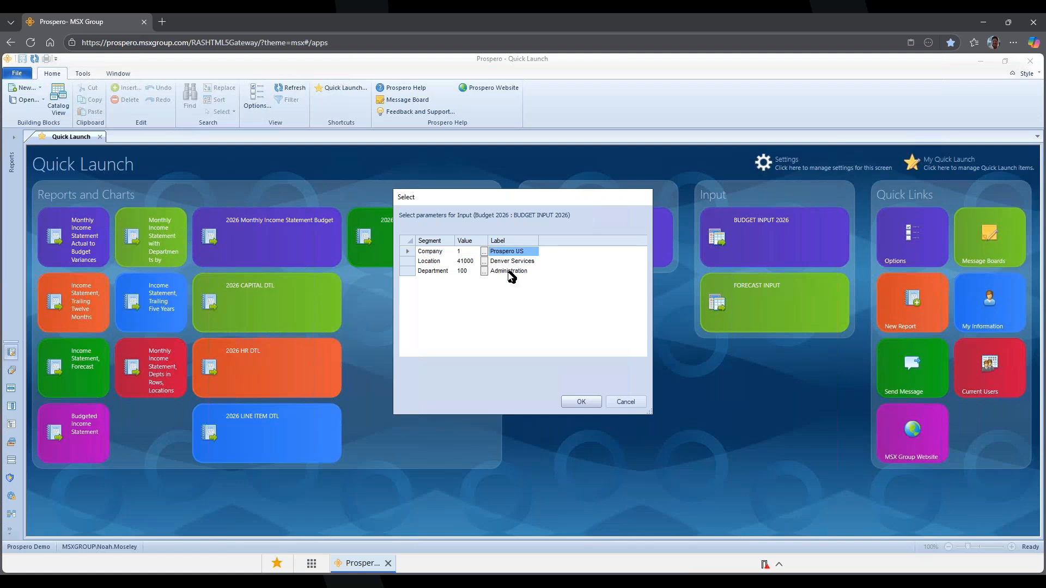
pyautogui.click(509, 271)
pyautogui.click(445, 271)
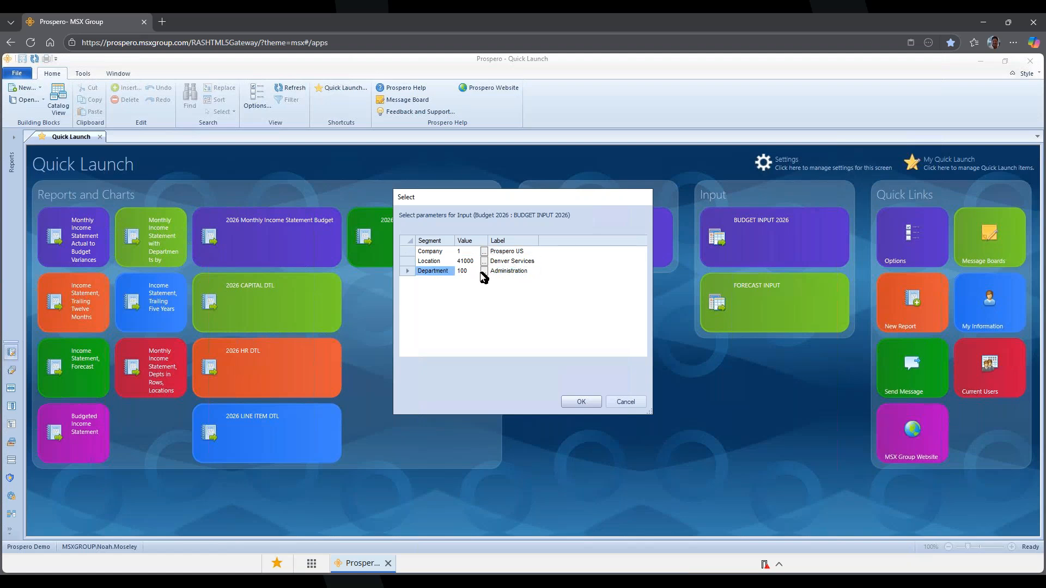
pyautogui.click(501, 262)
pyautogui.click(445, 261)
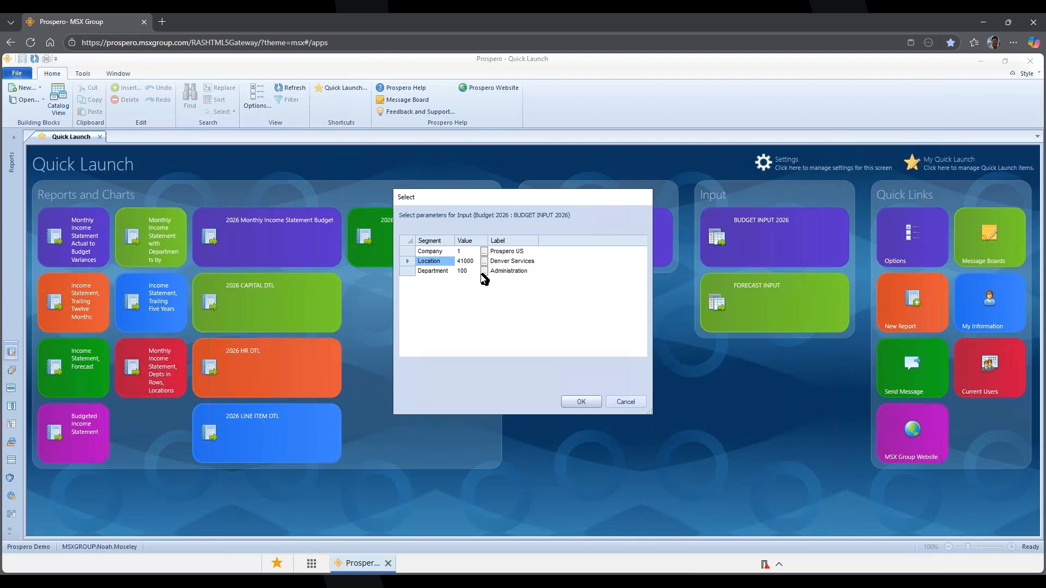
pyautogui.click(580, 402)
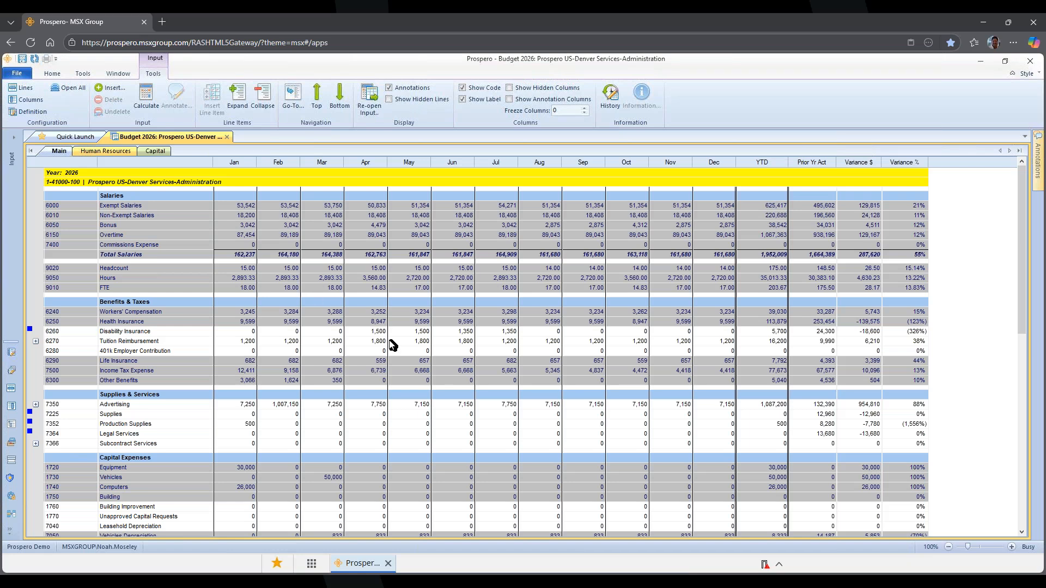
# - Set the June amount of the Disability Insurance line to 2,000
pyautogui.click(471, 332)
pyautogui.write('2000')
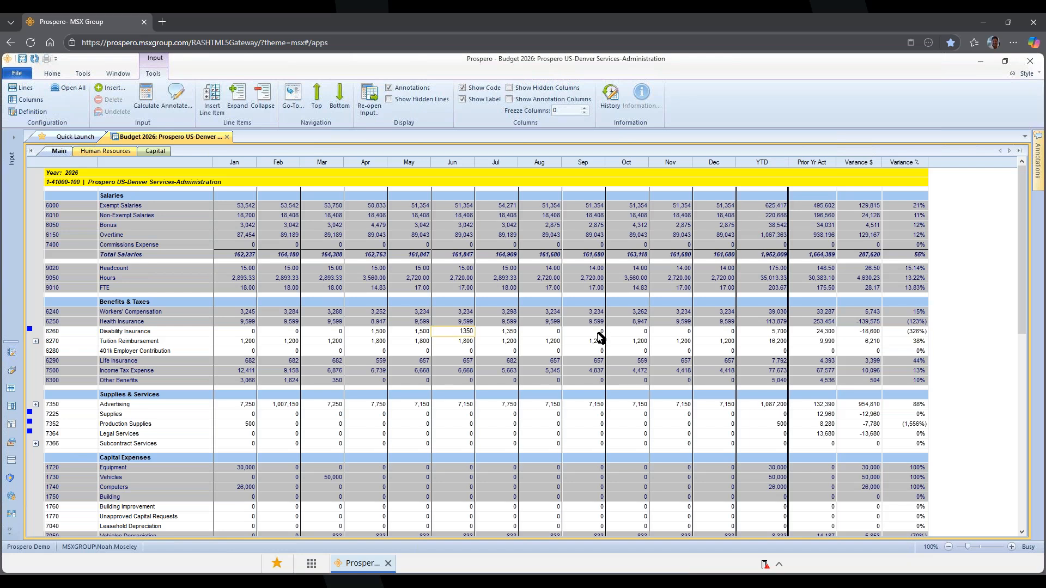
pyautogui.press('Return')
pyautogui.rightClick(466, 333)
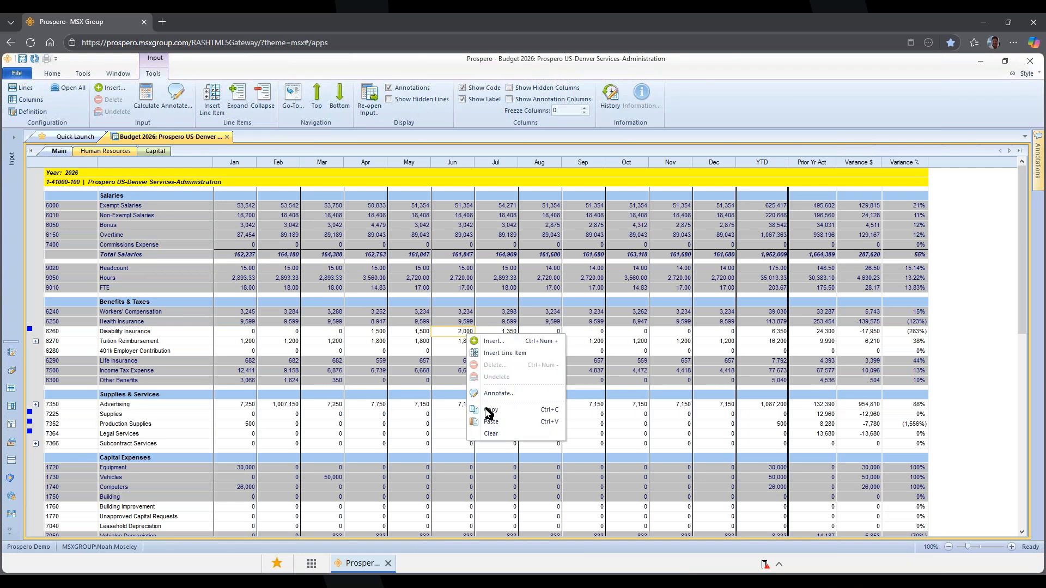
pyautogui.click(395, 329)
pyautogui.click(399, 332)
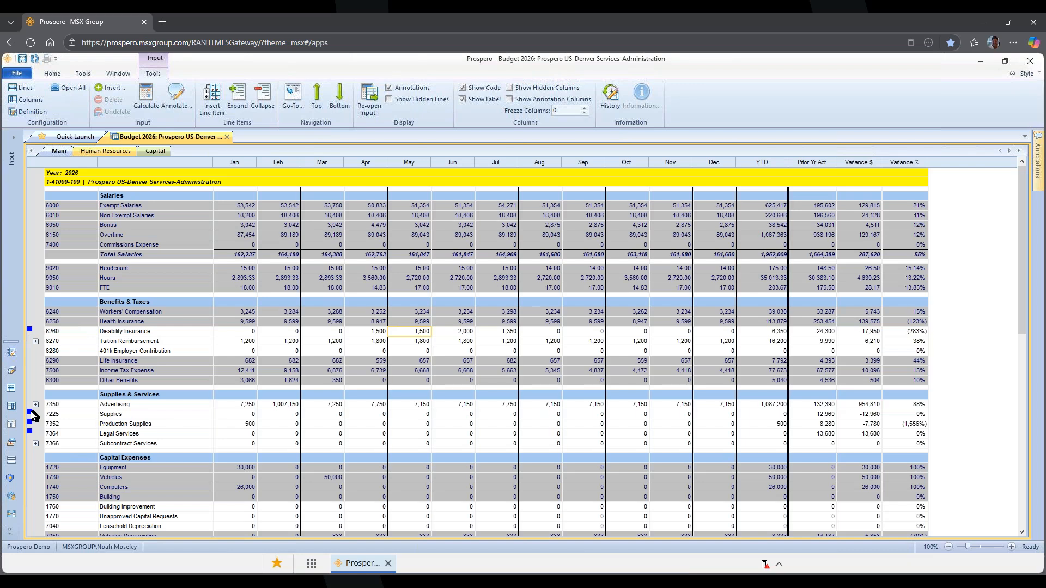
# - Annotate the 401k Employer Contribution line with the comment "add your text here"
pyautogui.moveTo(33, 425)
pyautogui.click(408, 353)
pyautogui.rightClick(407, 353)
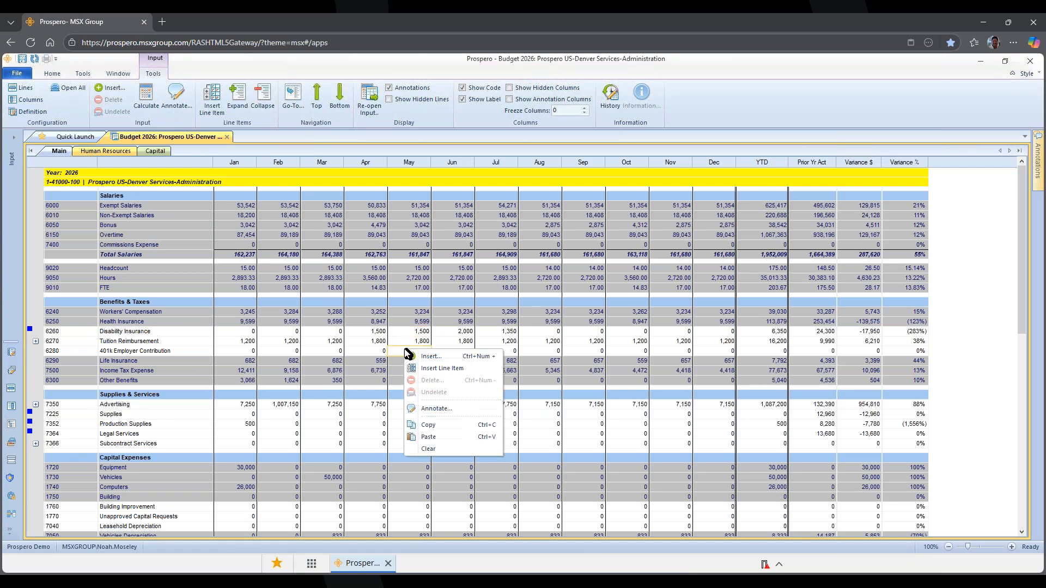
pyautogui.click(430, 413)
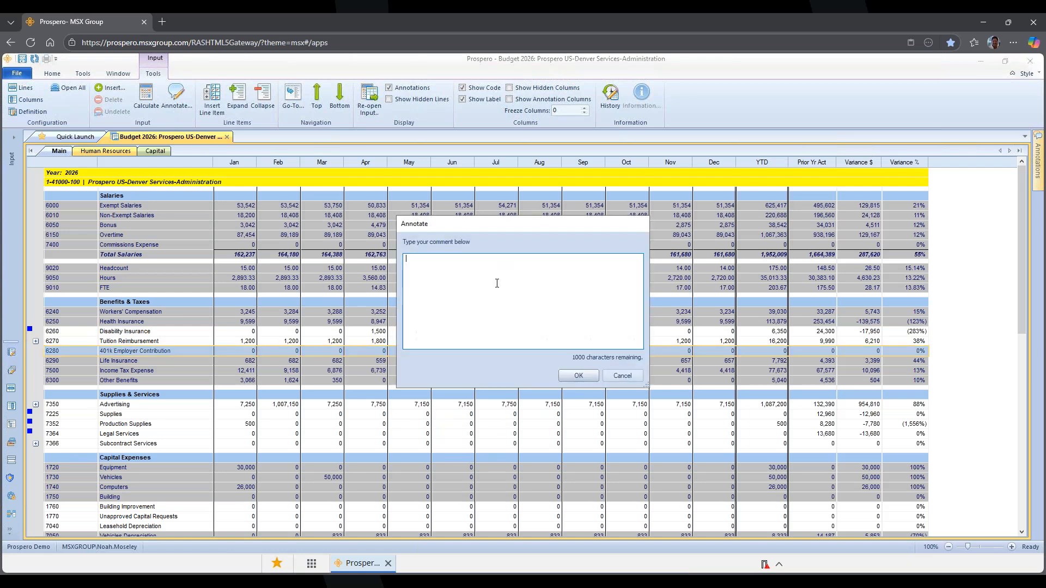
pyautogui.write('add your text here')
pyautogui.click(576, 375)
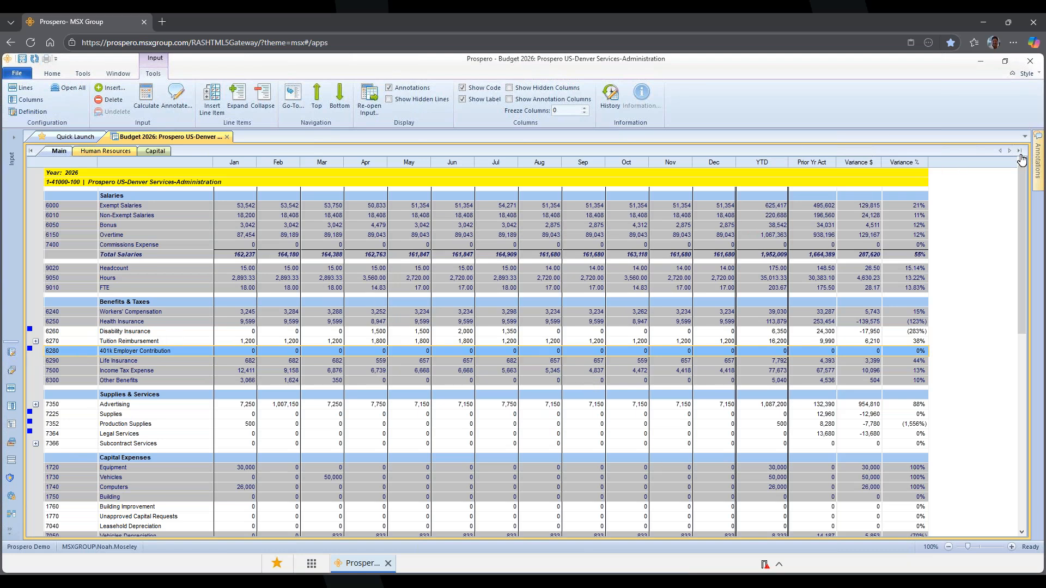
# - Display the annotations of the 401k Employer Contribution line and add a second comment, "add more notes"
pyautogui.click(1037, 162)
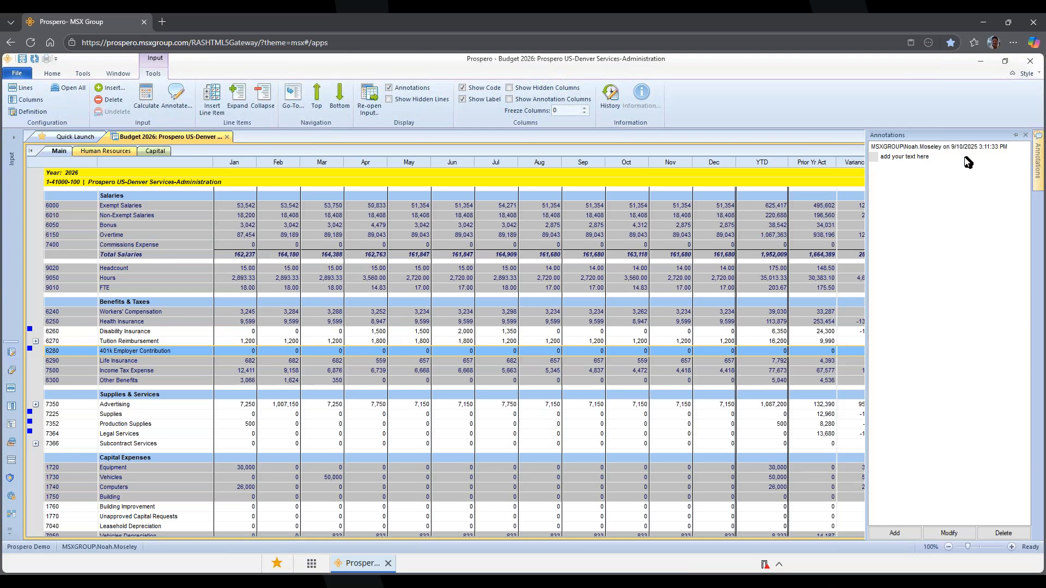
pyautogui.click(918, 150)
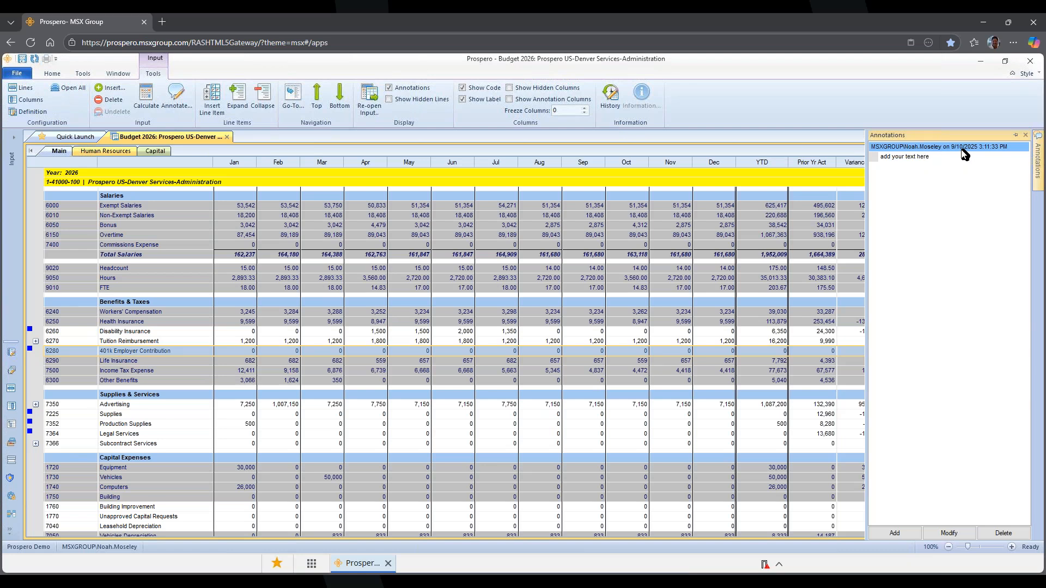
pyautogui.click(934, 163)
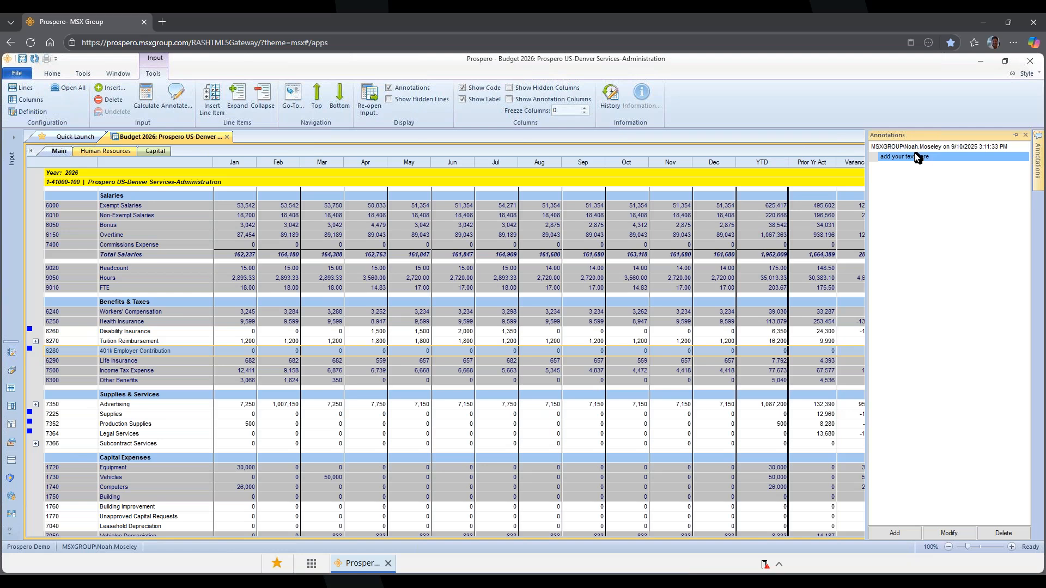
pyautogui.click(943, 199)
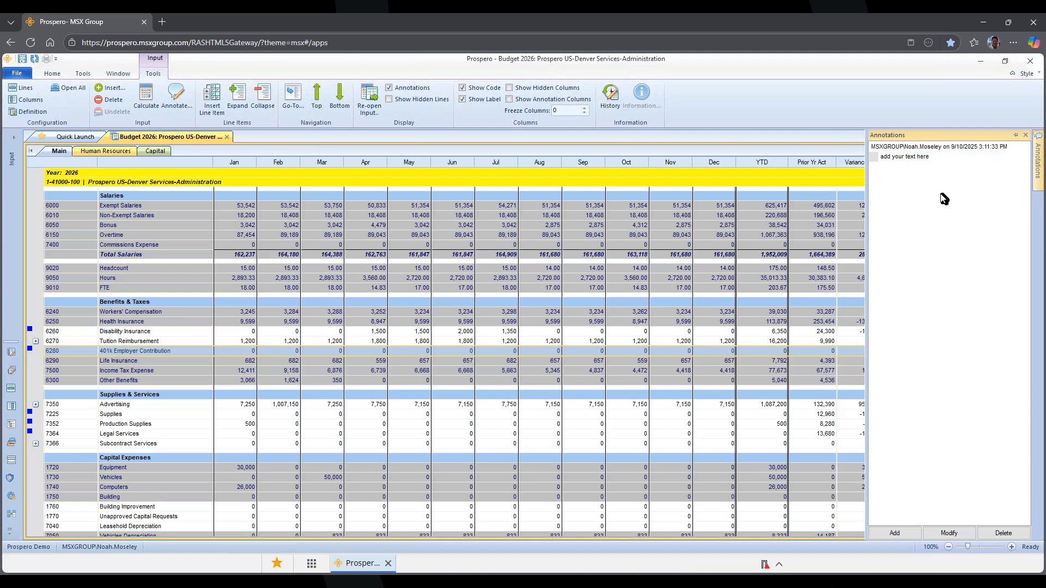
pyautogui.click(893, 534)
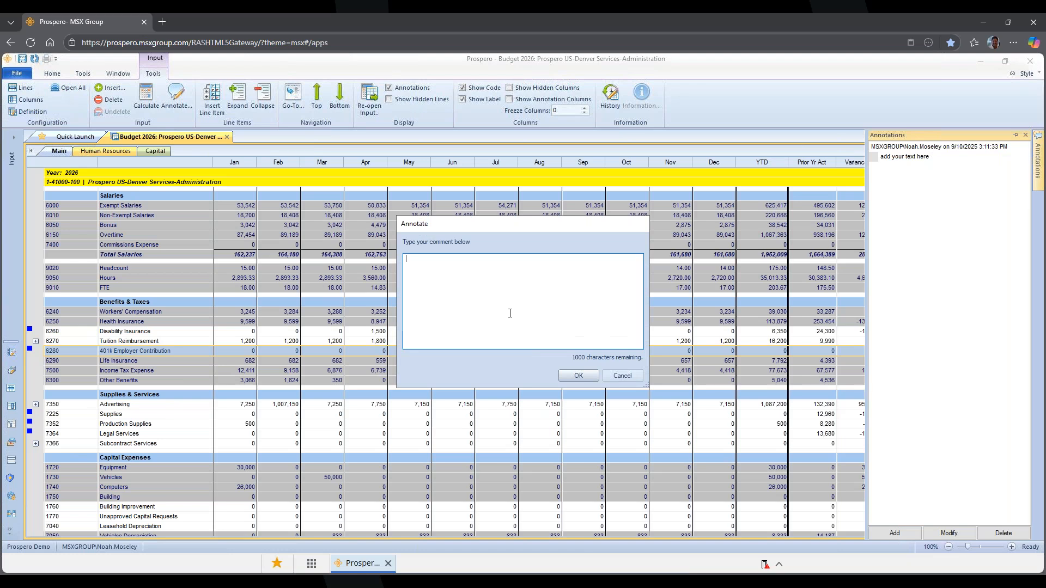
pyautogui.write('add more notes')
pyautogui.click(578, 376)
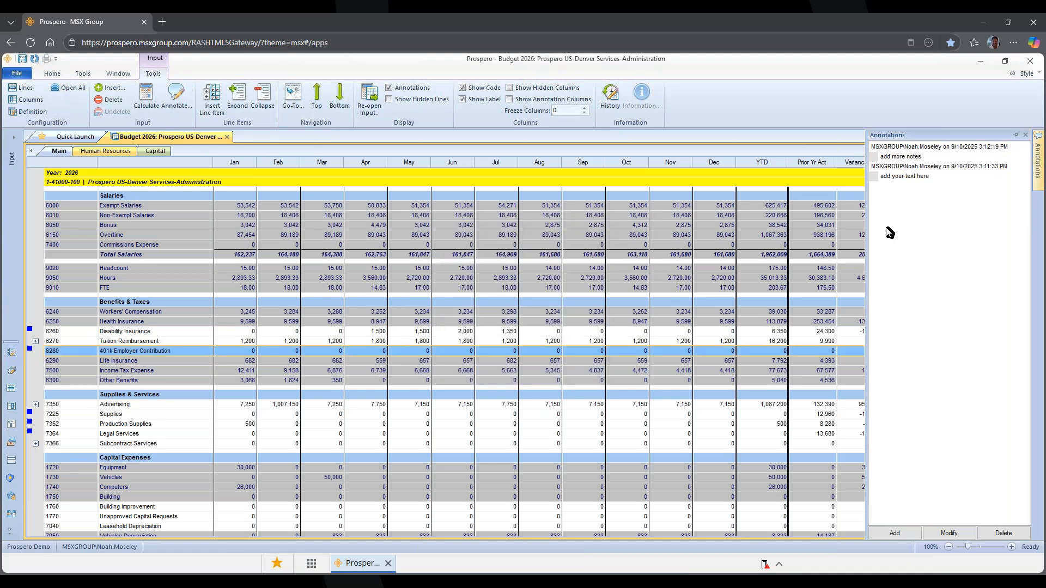
pyautogui.click(918, 158)
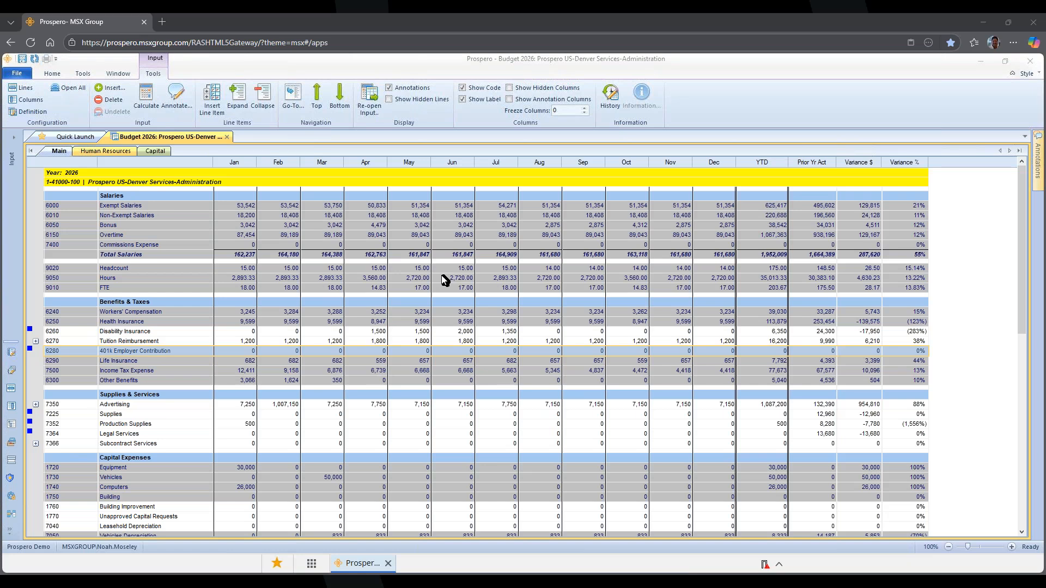
# - Expand the Tuition Reimbursement account in Benefits & Taxes into its individual line items
pyautogui.scroll(-3, 234, 288)
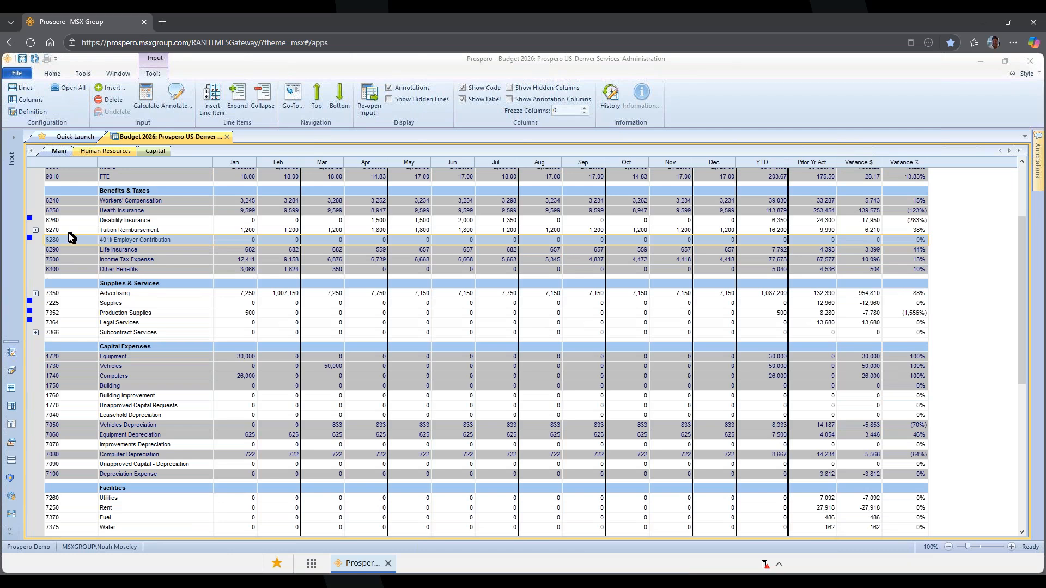
pyautogui.click(138, 231)
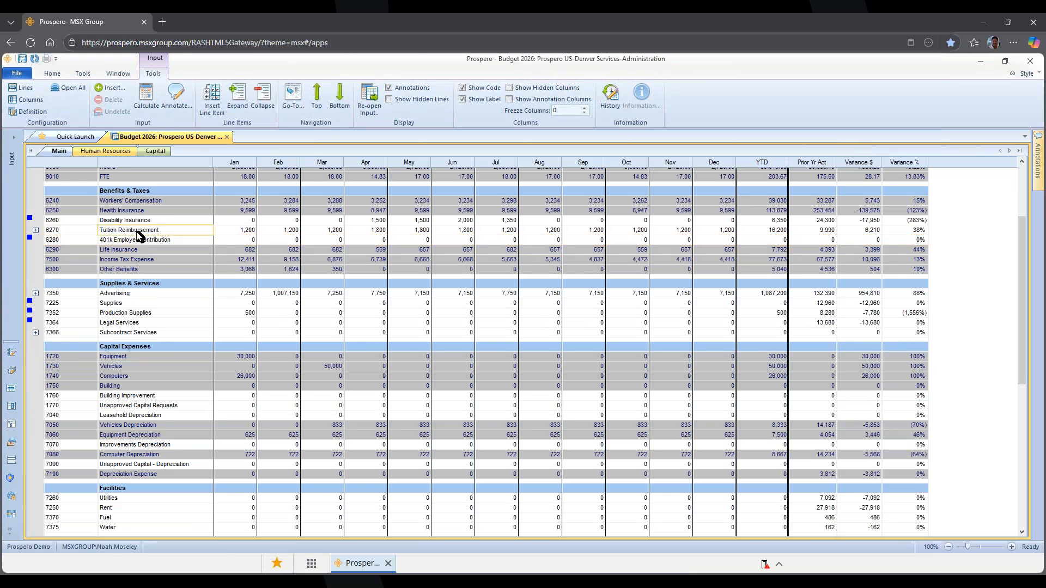
pyautogui.click(251, 233)
pyautogui.click(294, 233)
pyautogui.click(322, 233)
pyautogui.click(35, 230)
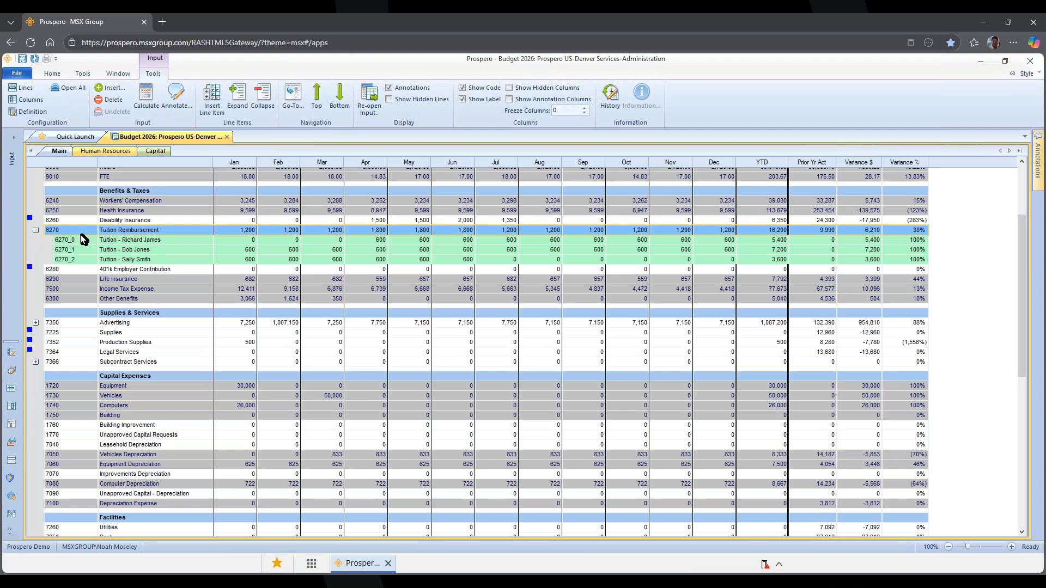
# - Examine the employee line items under Tuition Reimbursement and how their monthly amounts relate to the parent account
pyautogui.click(174, 242)
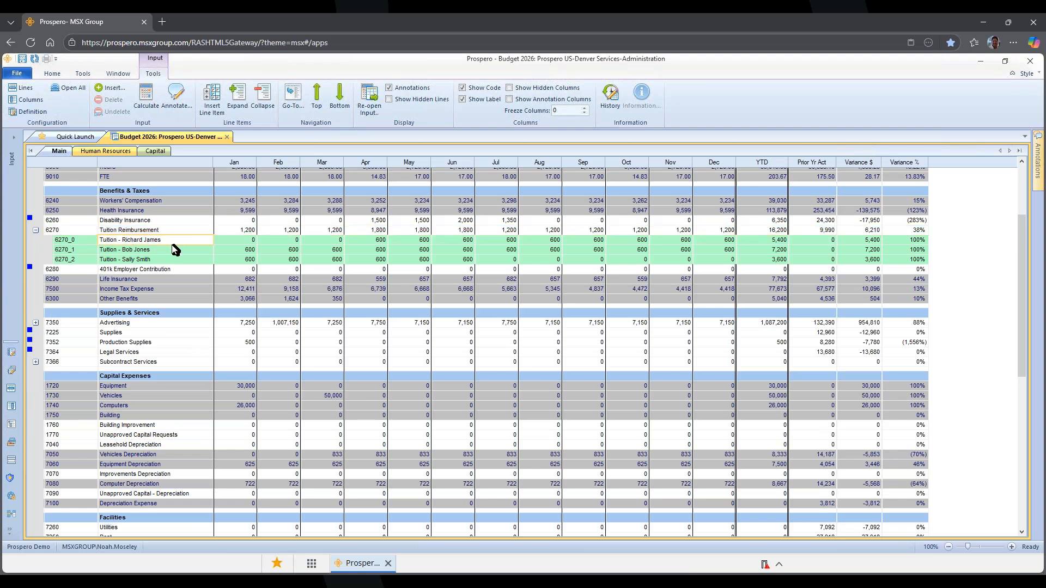
pyautogui.click(171, 250)
pyautogui.click(167, 259)
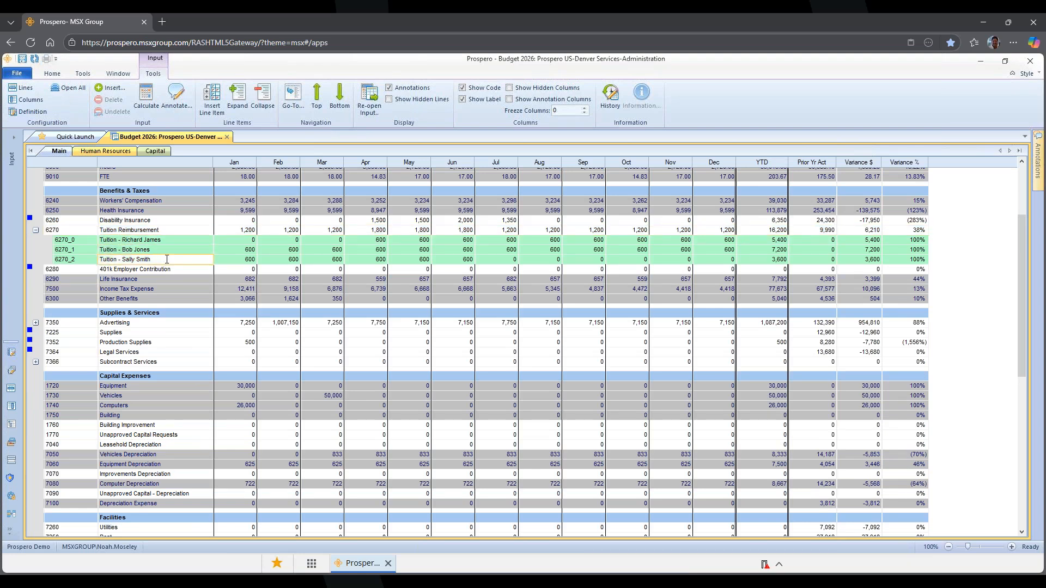
pyautogui.click(294, 250)
pyautogui.click(326, 252)
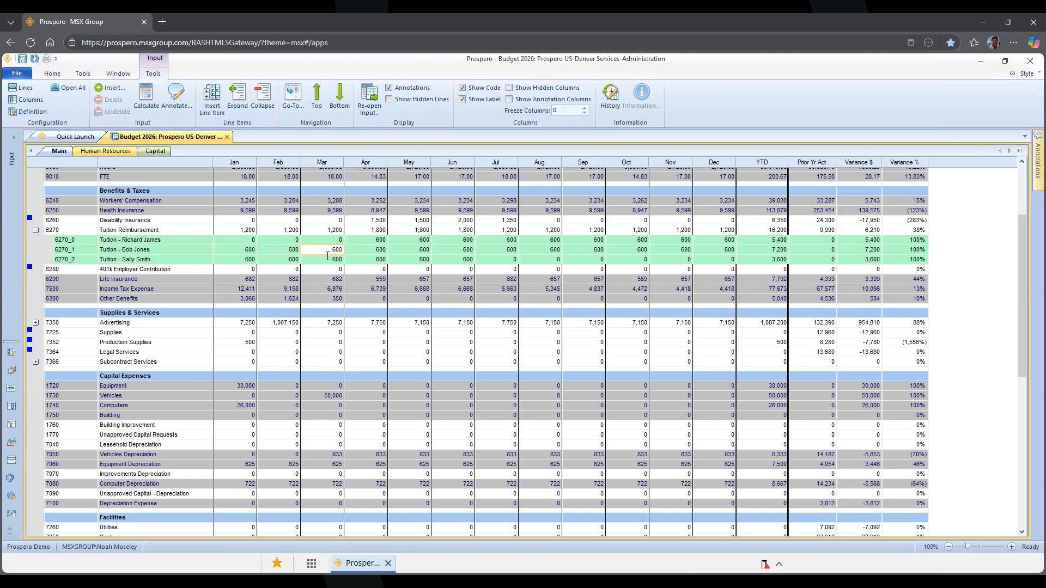
pyautogui.click(360, 243)
pyautogui.click(360, 230)
pyautogui.click(93, 231)
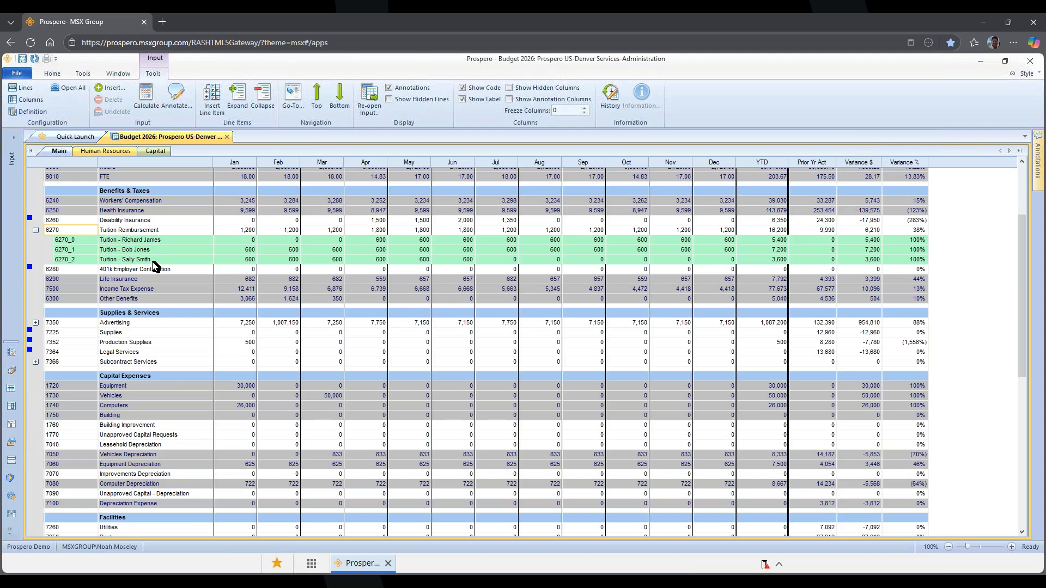
pyautogui.press('Insert')
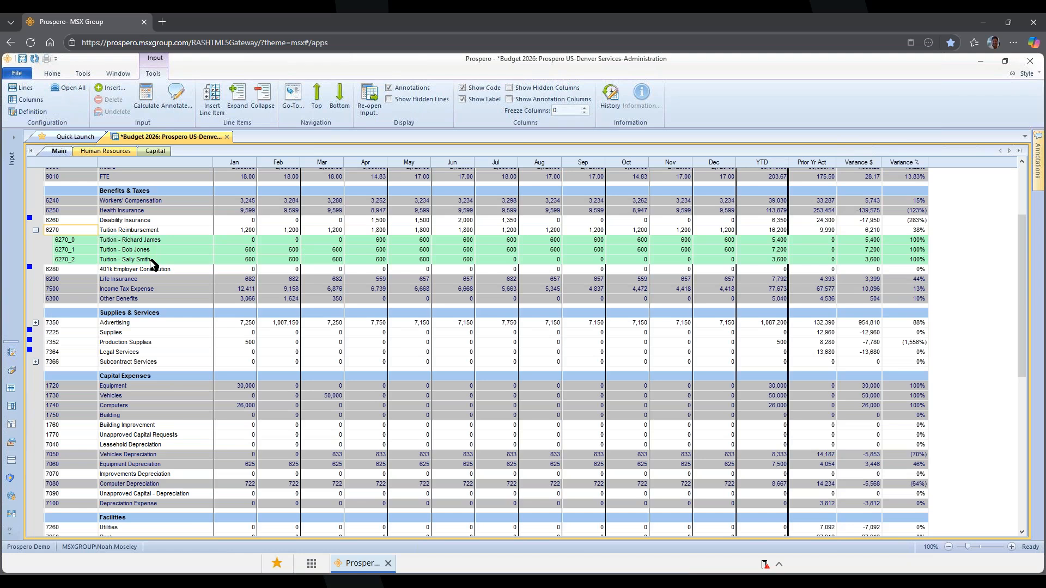
pyautogui.click(145, 242)
pyautogui.click(143, 246)
pyautogui.click(146, 260)
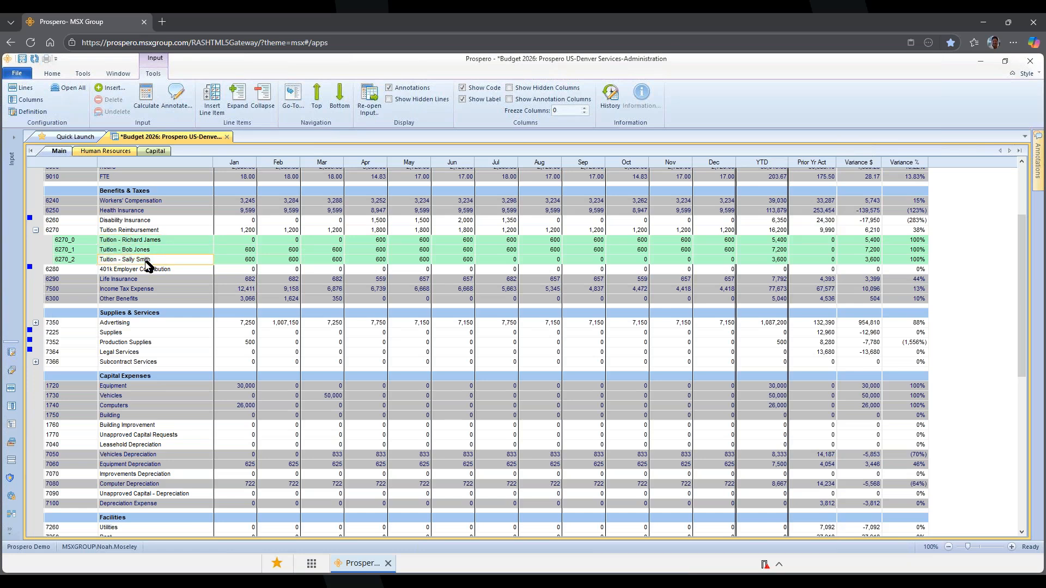
pyautogui.click(296, 252)
pyautogui.click(313, 252)
pyautogui.click(321, 259)
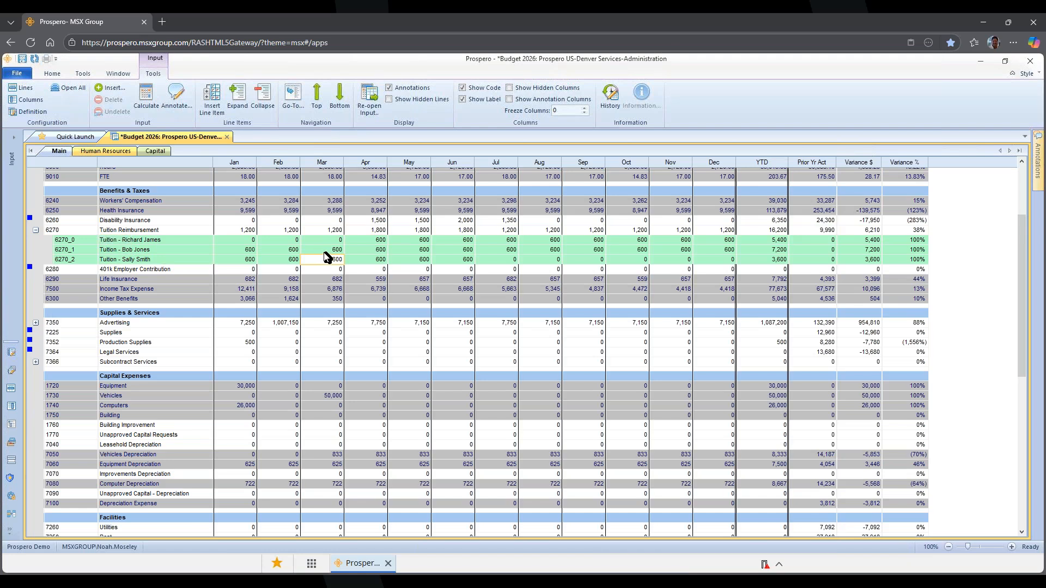
# - Re-open the budget input for the same company and location with the department set to 200
pyautogui.click(370, 98)
pyautogui.click(510, 271)
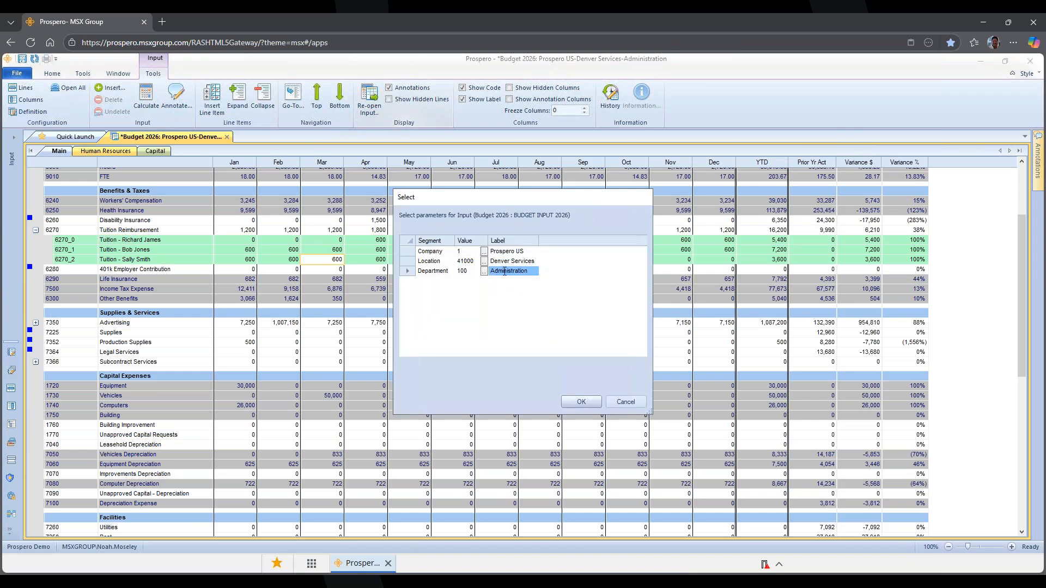
pyautogui.click(467, 271)
pyautogui.write('200')
pyautogui.press('Return')
pyautogui.click(579, 401)
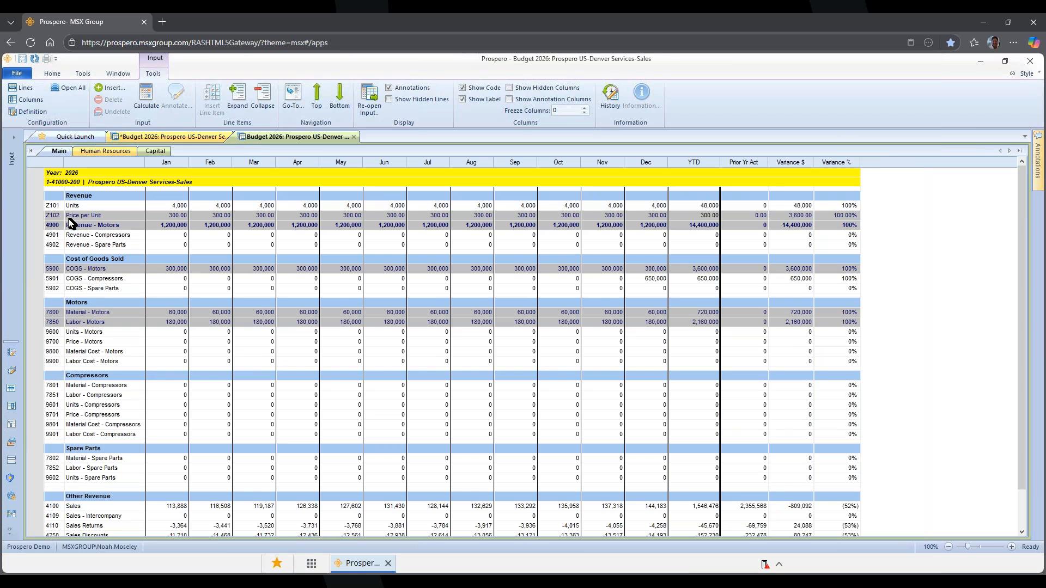
# - Examine the monthly Units, Price per Unit, Revenue - Motors and COGS - Motors figures of the Sales budget
pyautogui.click(89, 210)
pyautogui.click(159, 205)
pyautogui.click(220, 207)
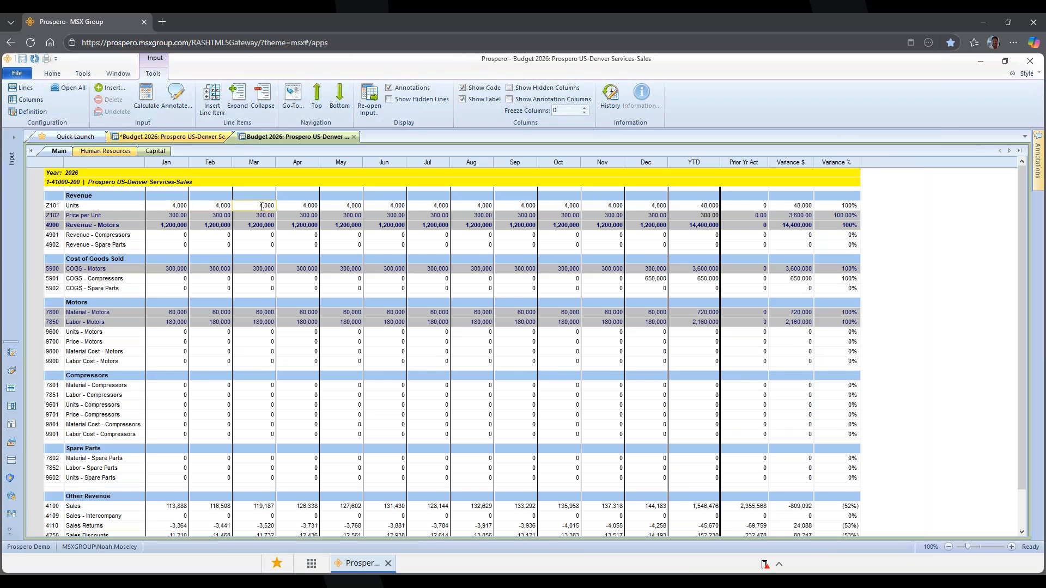
pyautogui.click(349, 209)
pyautogui.click(106, 215)
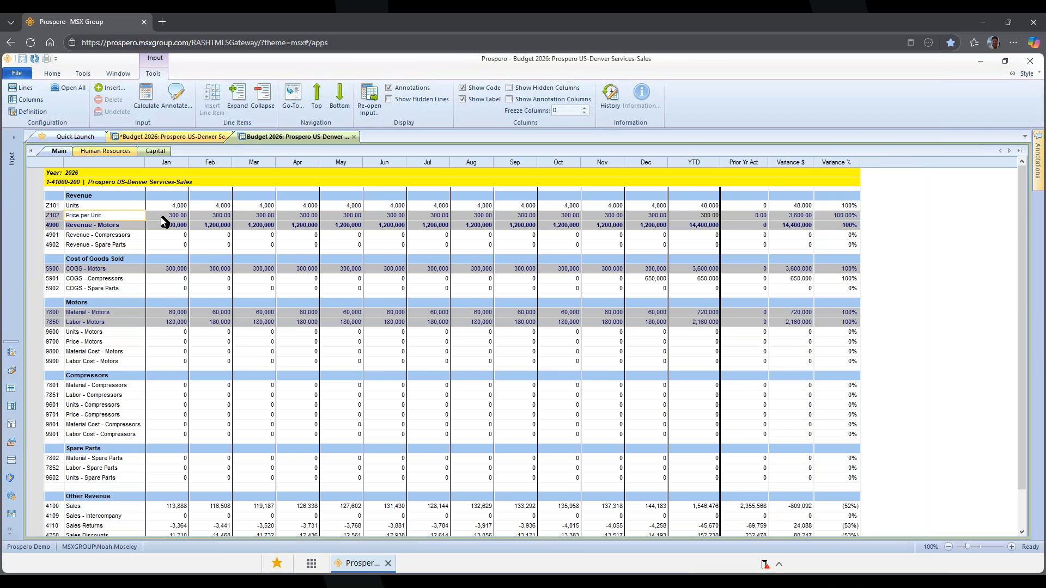
pyautogui.click(164, 217)
pyautogui.click(209, 218)
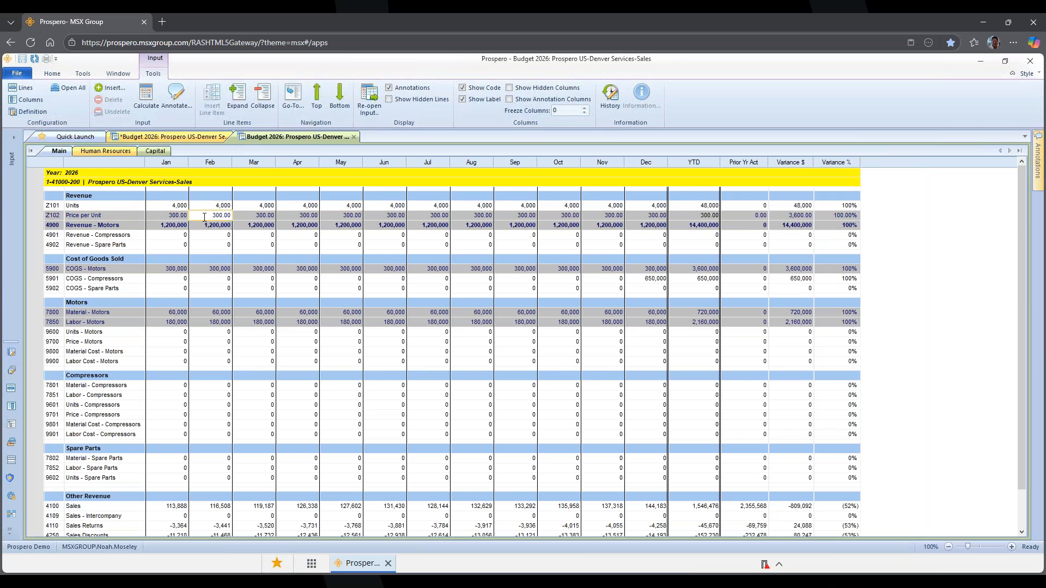
pyautogui.click(183, 225)
pyautogui.click(212, 226)
pyautogui.click(183, 270)
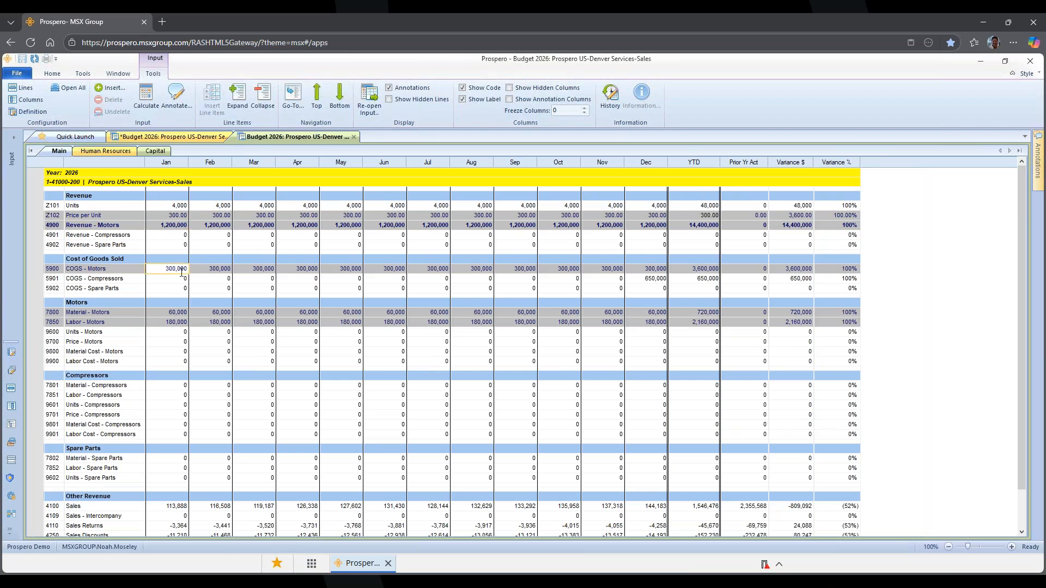
# - Review COGS - Motors and the Z101 Units and Z102 Price per Unit driver accounts, and close the Sales budget input
pyautogui.click(210, 268)
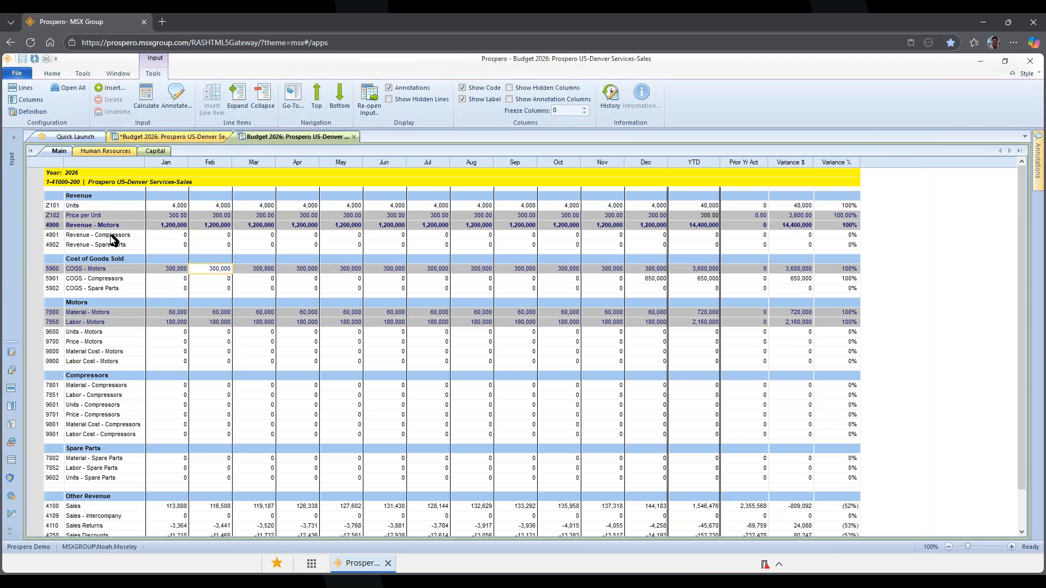
pyautogui.click(74, 207)
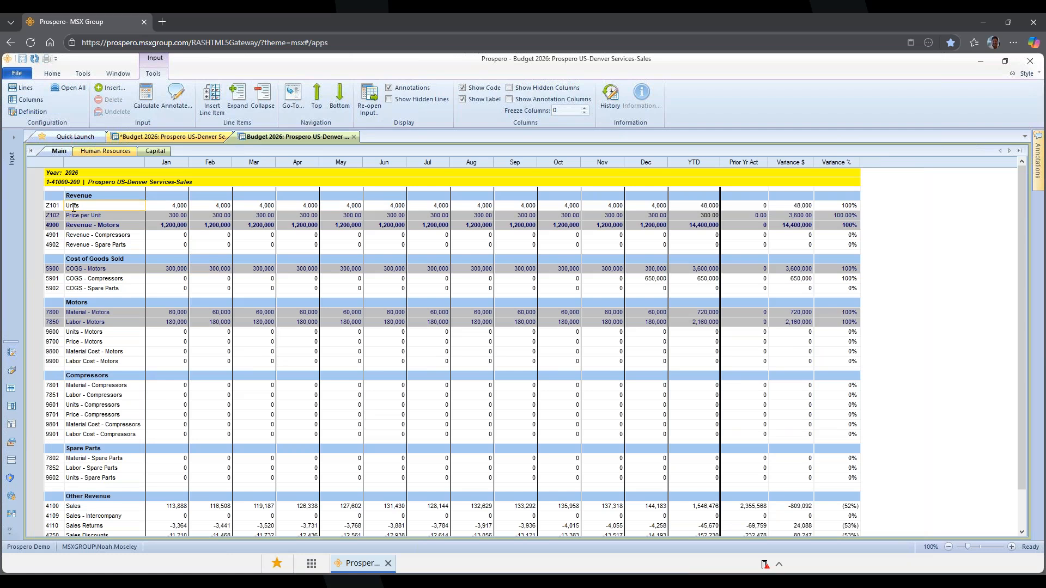
pyautogui.click(58, 207)
pyautogui.click(76, 215)
pyautogui.click(54, 215)
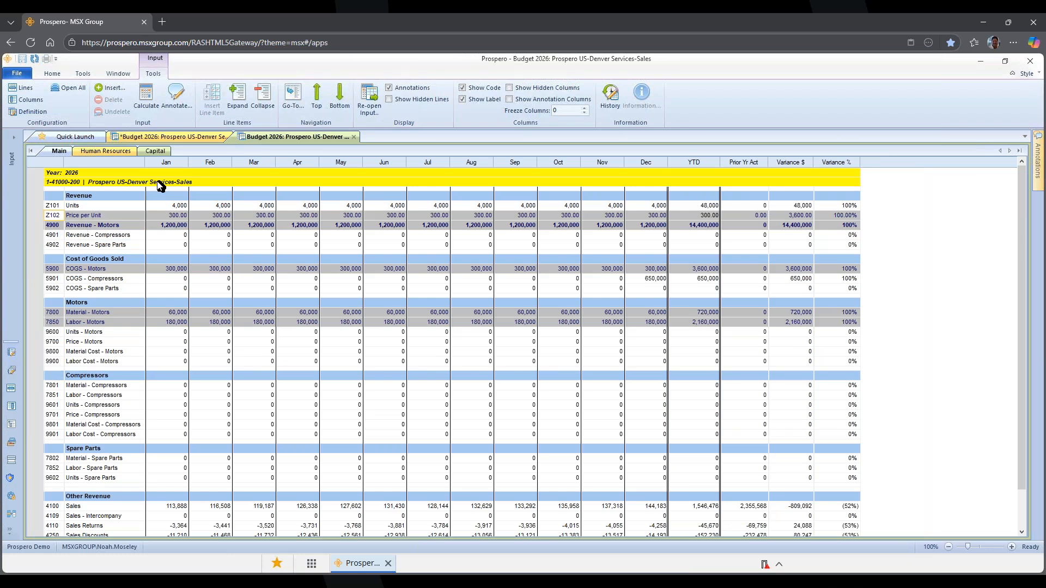
pyautogui.click(353, 137)
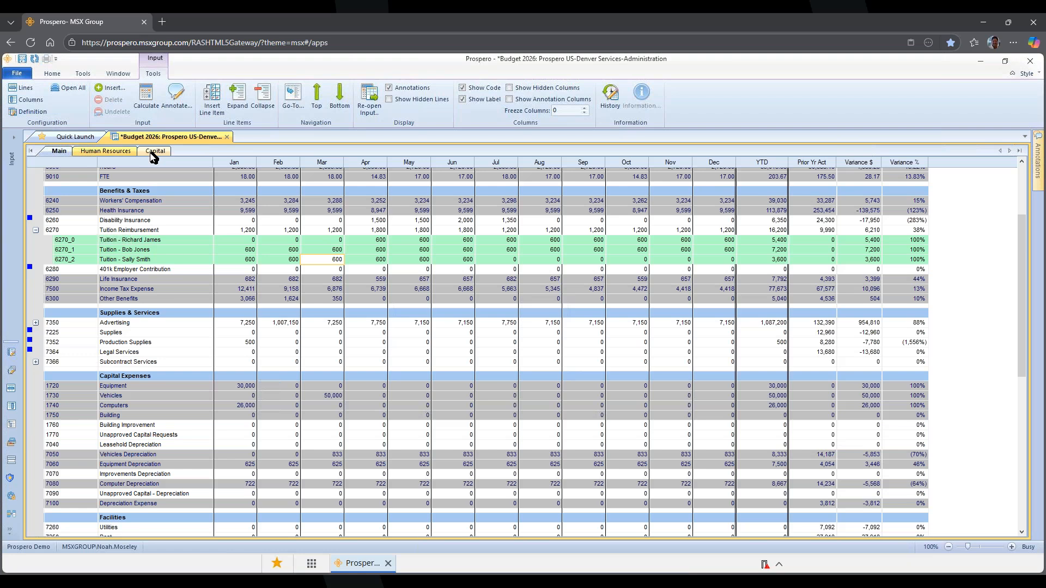
# - Open the Human Resources input of the Administration budget and examine the employees' monthly FTE and hours values
pyautogui.click(116, 153)
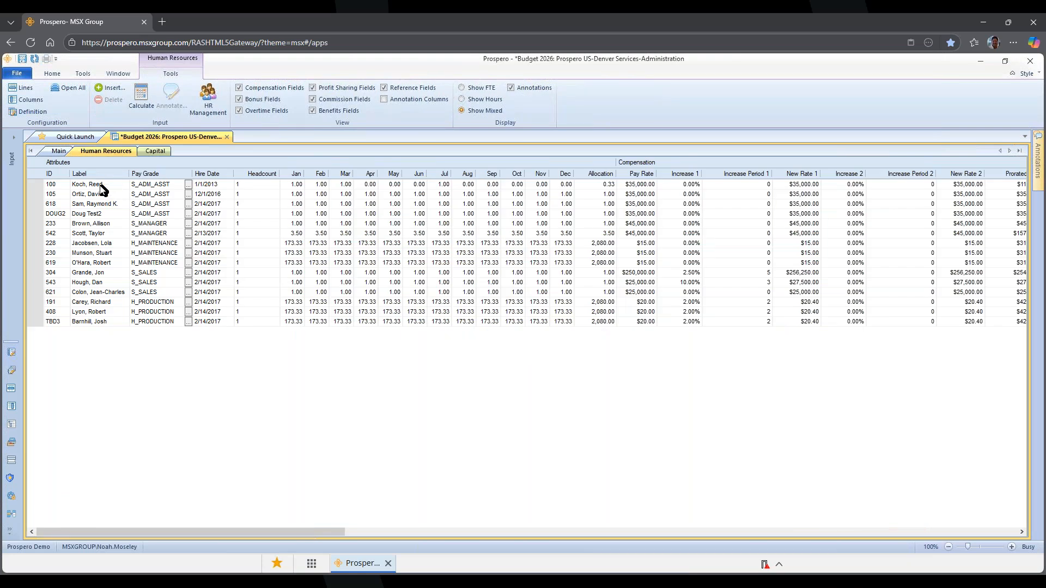
pyautogui.click(111, 204)
pyautogui.click(311, 195)
pyautogui.click(296, 234)
pyautogui.click(343, 254)
pyautogui.click(392, 264)
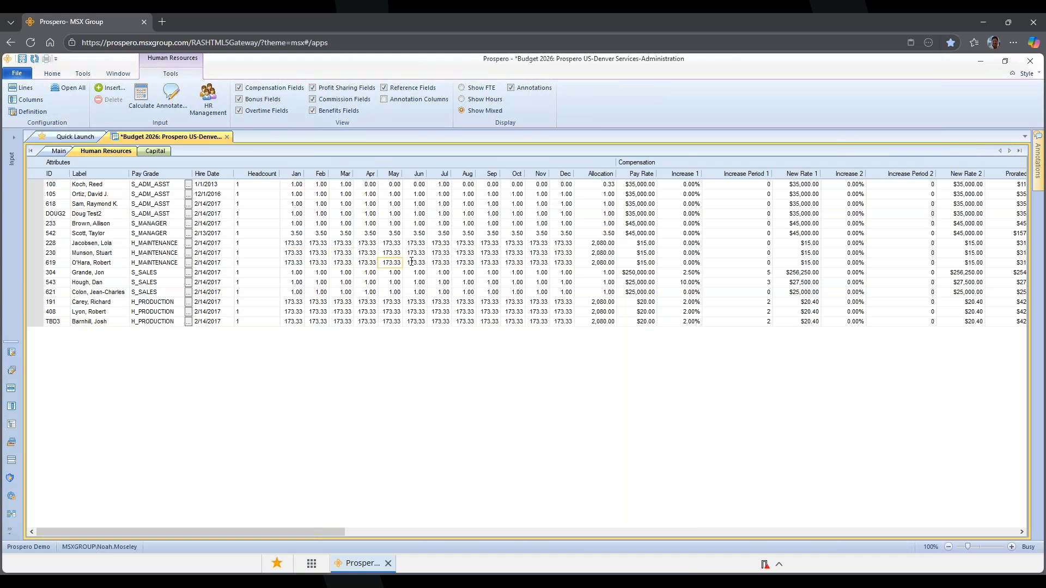
# - Examine the employees' Allocation and the Increase 1, Increase Period 1, Increase 2 and Increase Period 2 compensation columns
pyautogui.click(602, 186)
pyautogui.moveTo(685, 185); pyautogui.dragTo(682, 271)
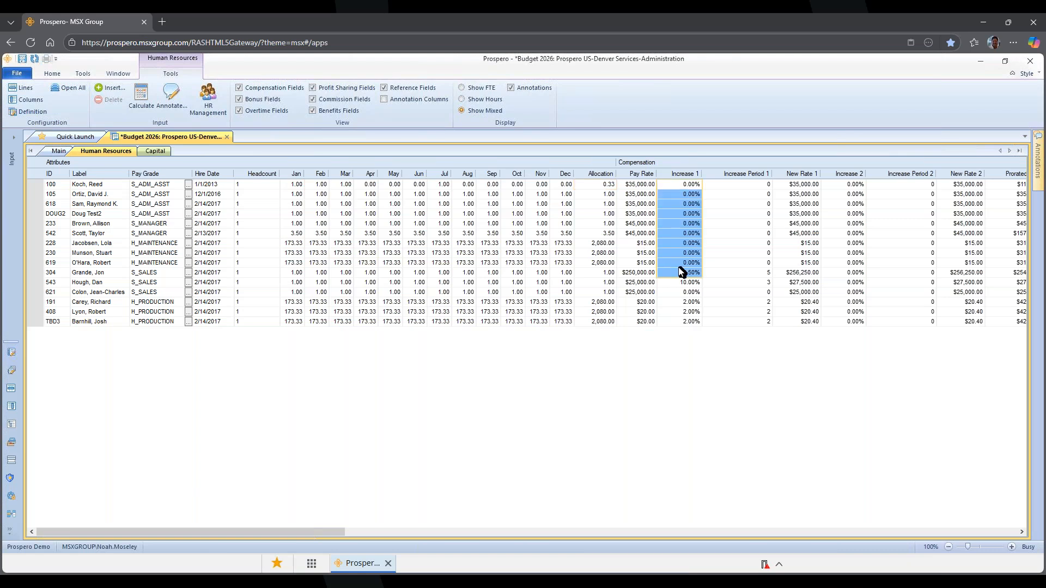
pyautogui.moveTo(745, 185); pyautogui.dragTo(747, 276)
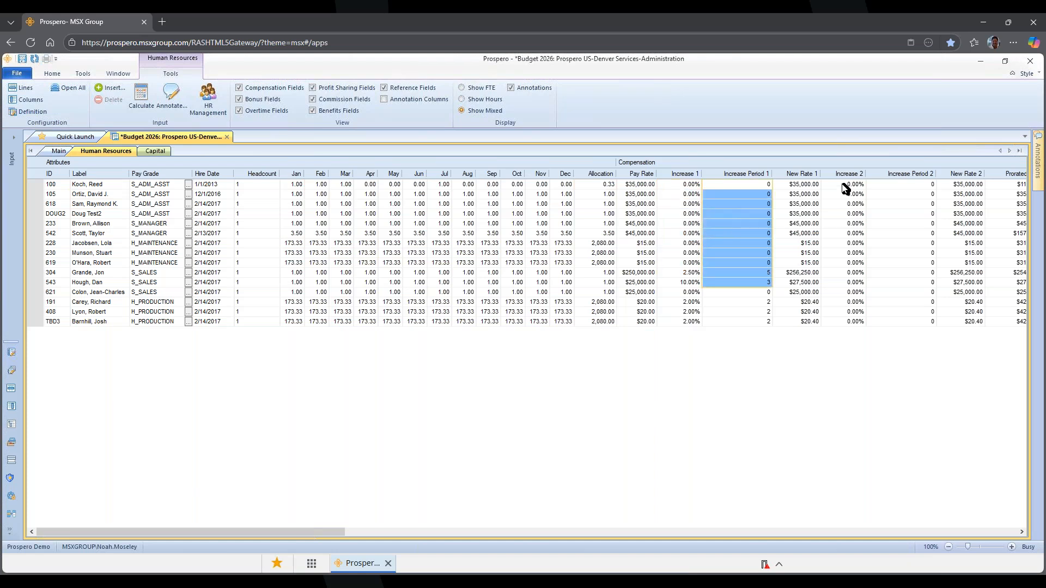
pyautogui.moveTo(845, 188); pyautogui.dragTo(847, 264)
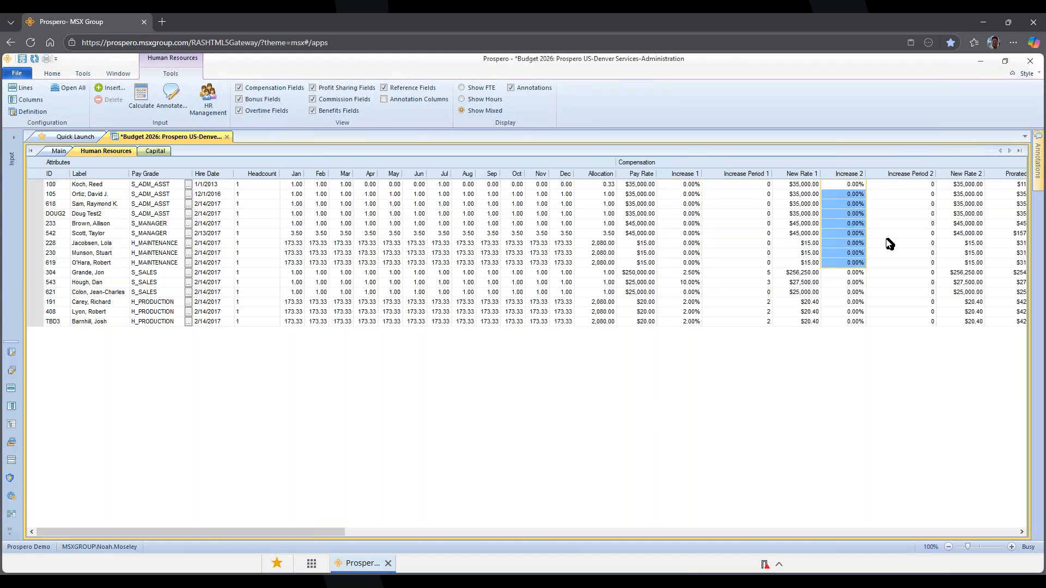
pyautogui.moveTo(899, 184); pyautogui.dragTo(884, 267)
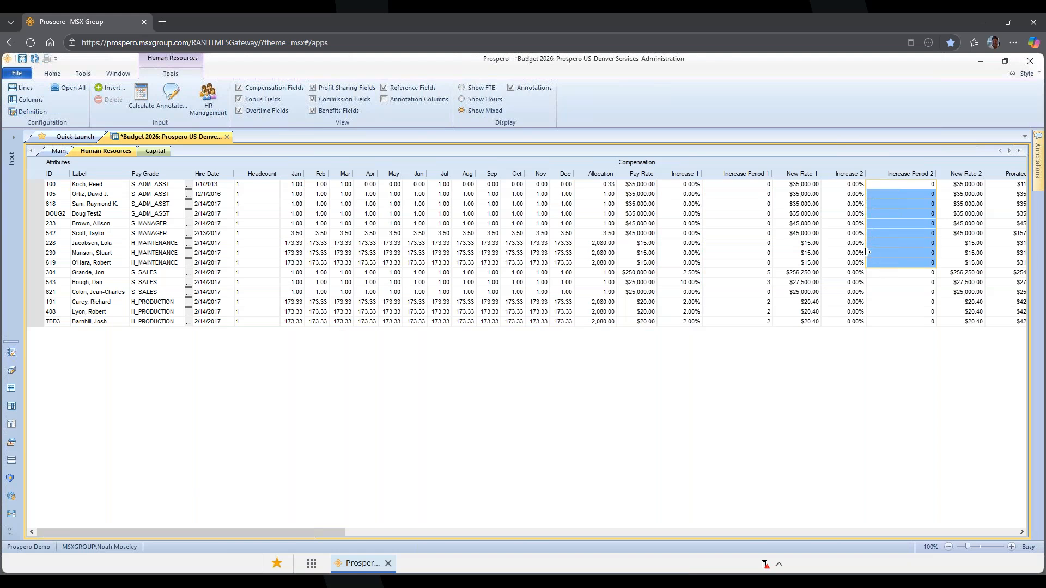
# - Examine the employees' Bonus, Overtime, Profit Sharing and Commissions columns and their State, Health and Workers Comp benefits
pyautogui.moveTo(329, 539); pyautogui.dragTo(689, 570)
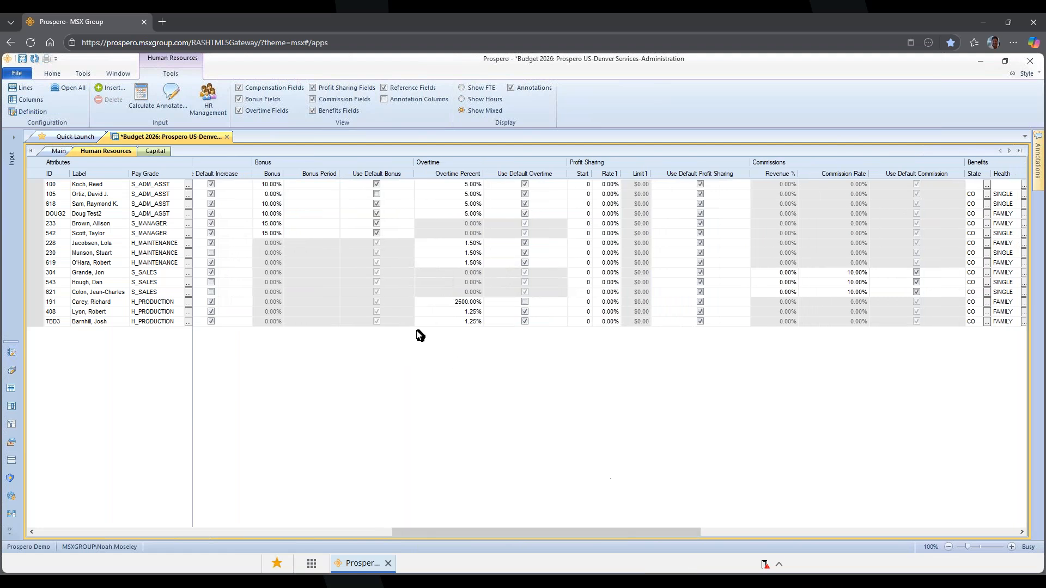
pyautogui.click(272, 186)
pyautogui.click(316, 186)
pyautogui.moveTo(442, 185); pyautogui.dragTo(447, 214)
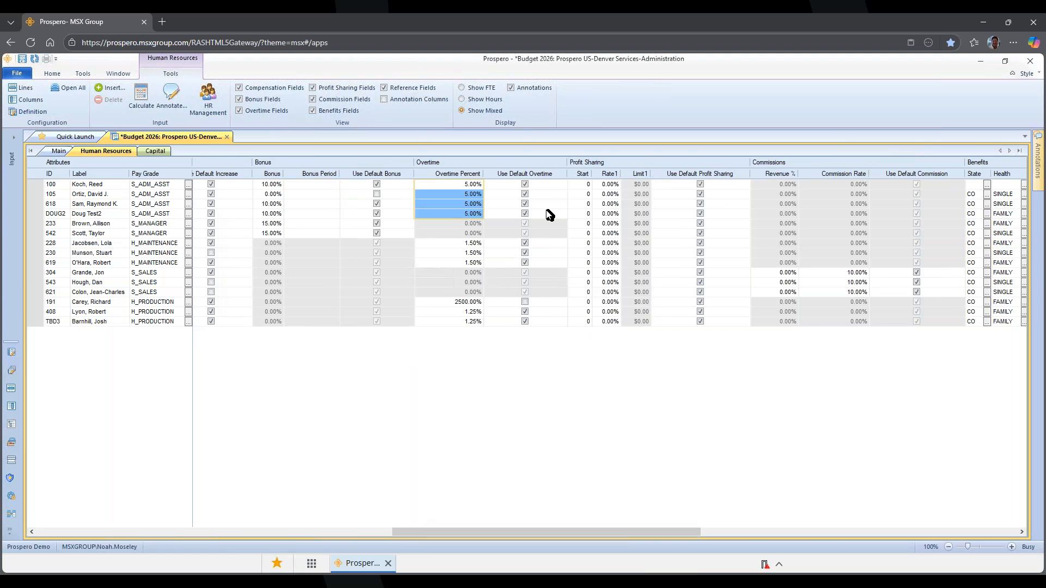
pyautogui.click(585, 186)
pyautogui.moveTo(606, 198); pyautogui.dragTo(653, 237)
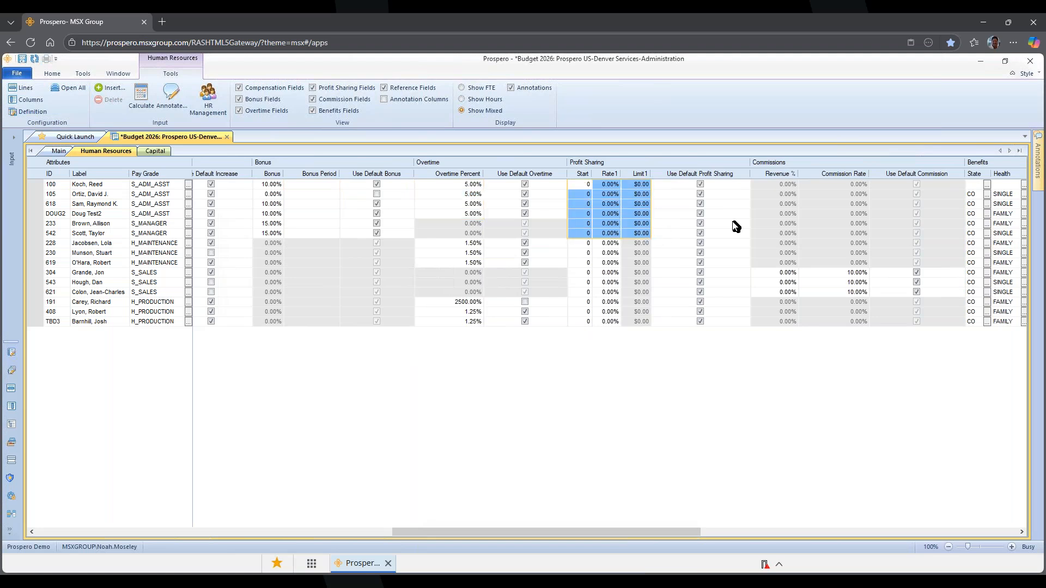
pyautogui.click(778, 187)
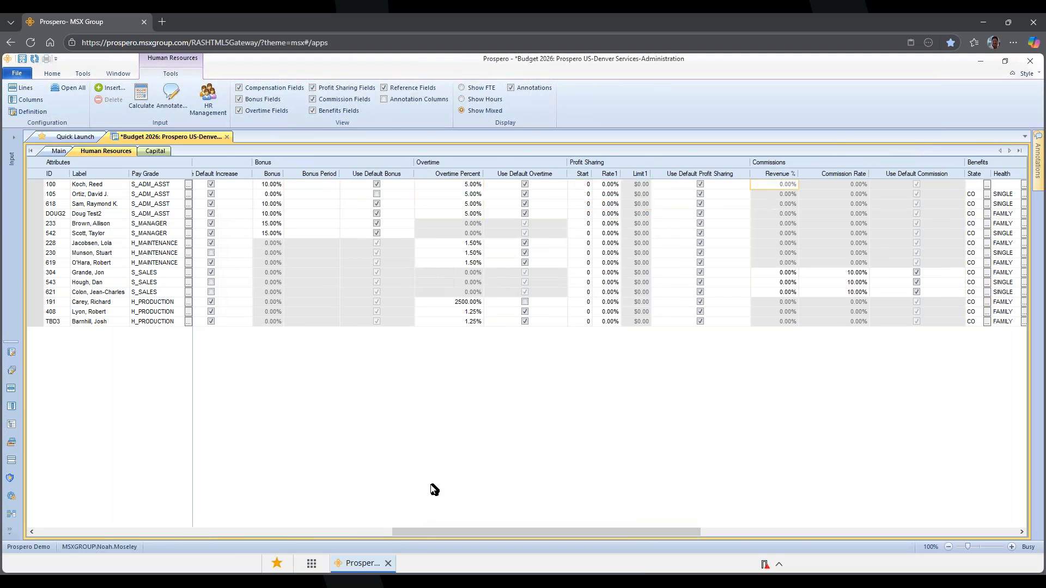
pyautogui.moveTo(460, 535); pyautogui.dragTo(590, 535)
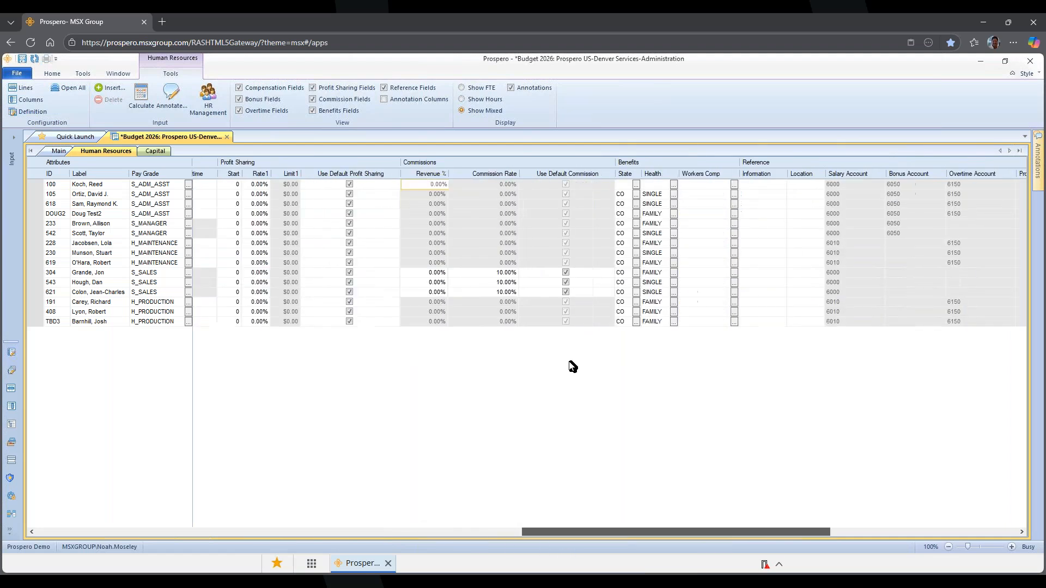
pyautogui.moveTo(620, 191); pyautogui.dragTo(697, 266)
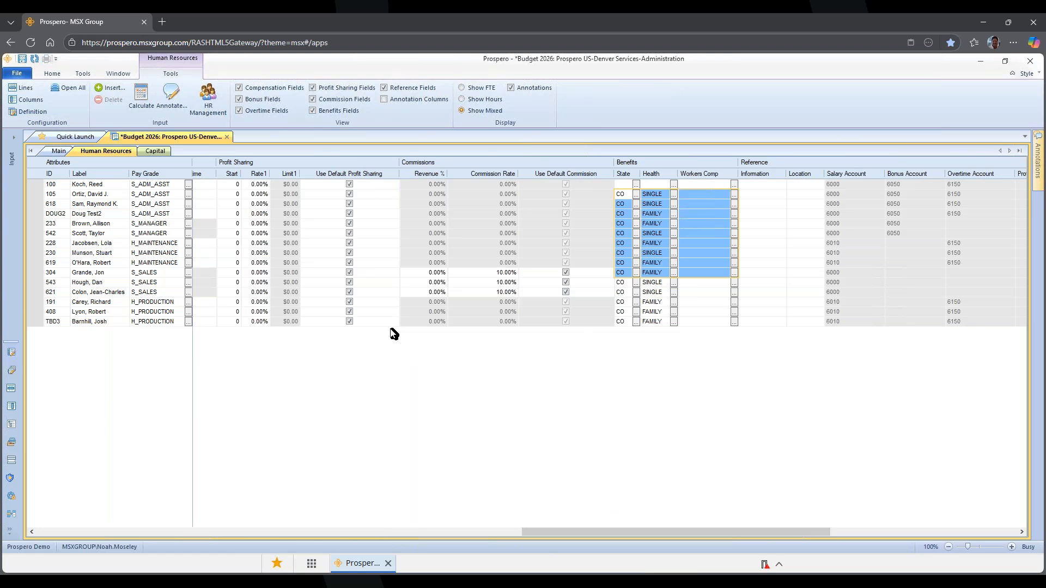
# - Return to the main budget input and examine the HR-driven Salaries accounts and Workers' Compensation under Benefits & Taxes
pyautogui.click(58, 153)
pyautogui.scroll(3, 137, 228)
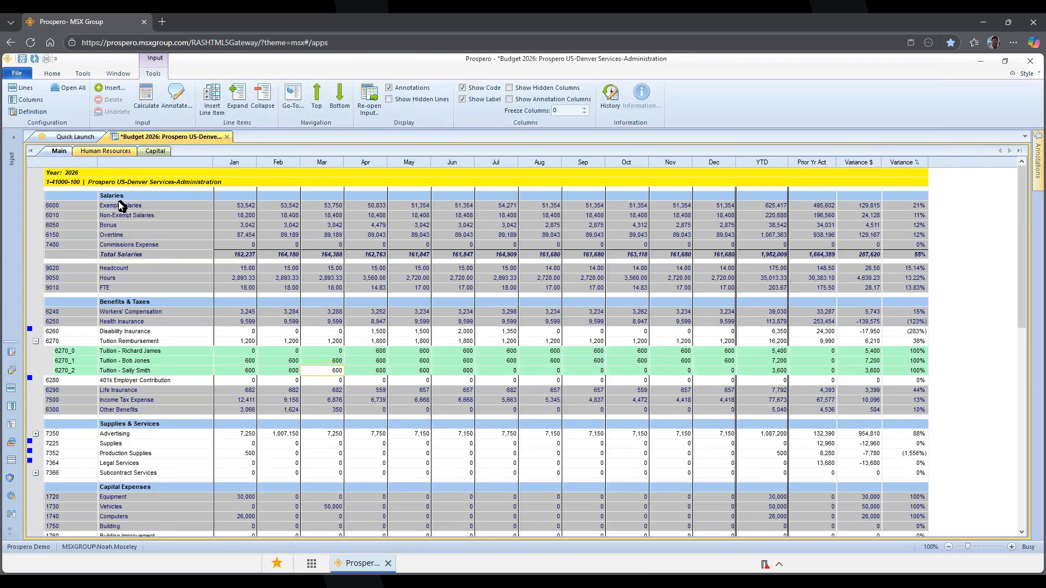
pyautogui.click(238, 216)
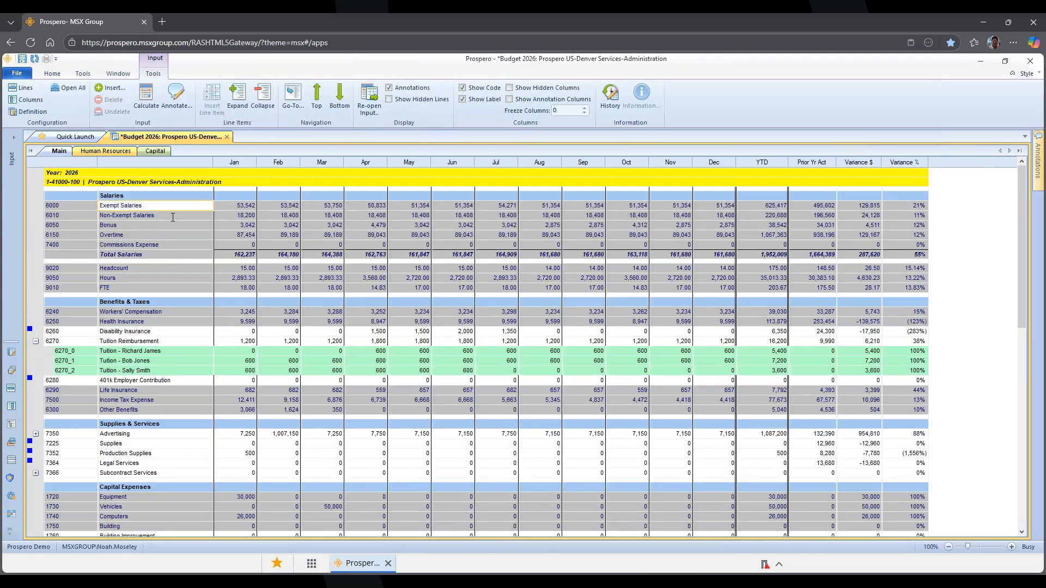
pyautogui.click(241, 227)
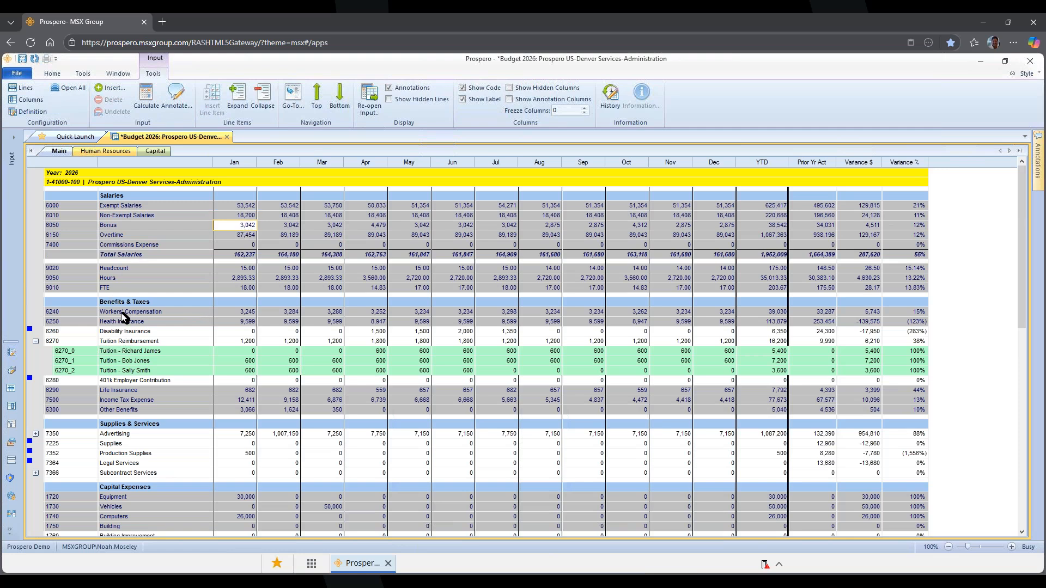
pyautogui.click(235, 313)
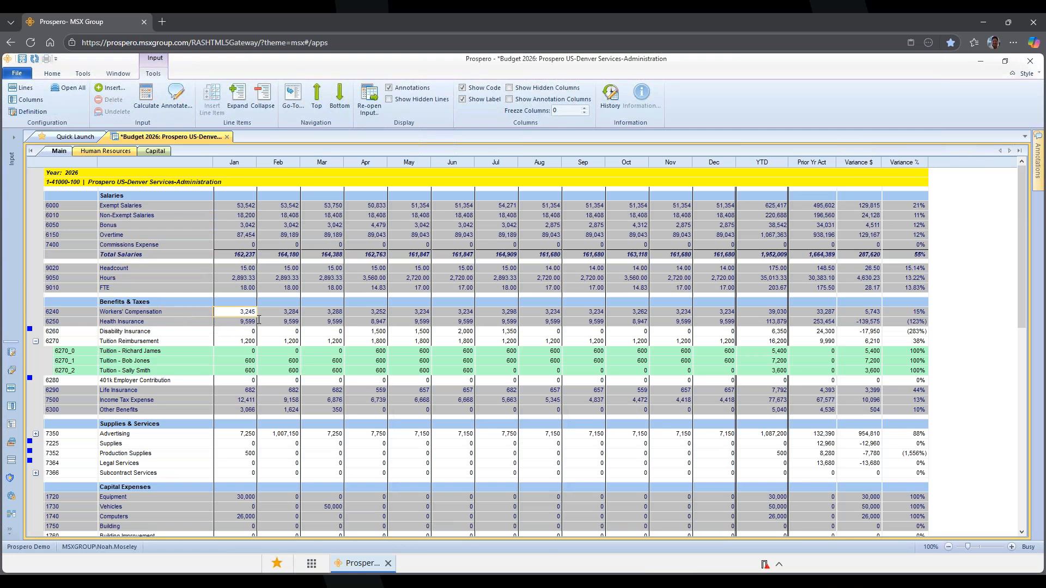
pyautogui.click(376, 314)
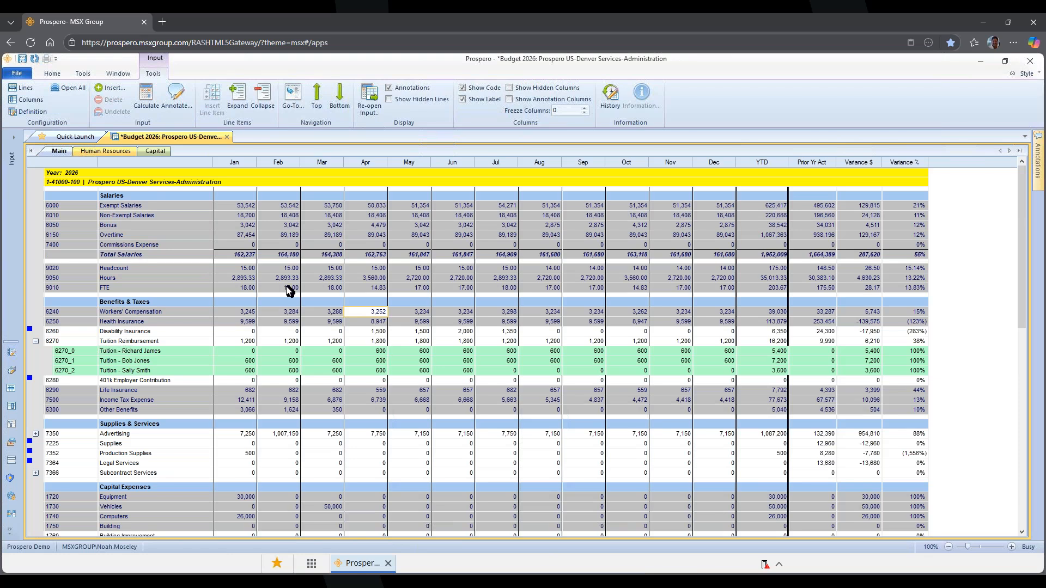
# - Open the Capital input and examine the assets' descriptions, purchase dates, depreciation start dates, counts and prices
pyautogui.click(157, 152)
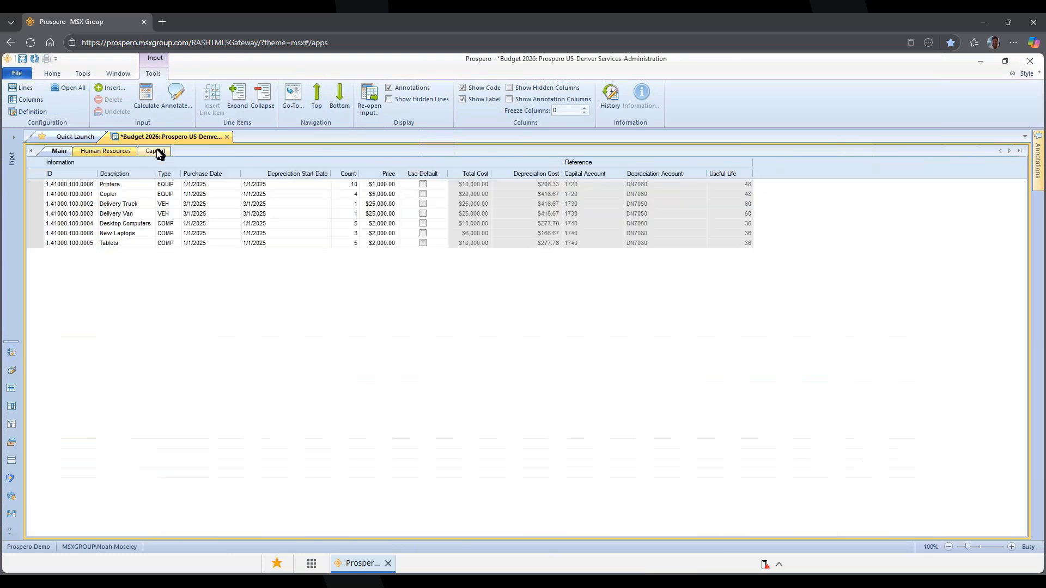
pyautogui.click(129, 195)
pyautogui.click(133, 205)
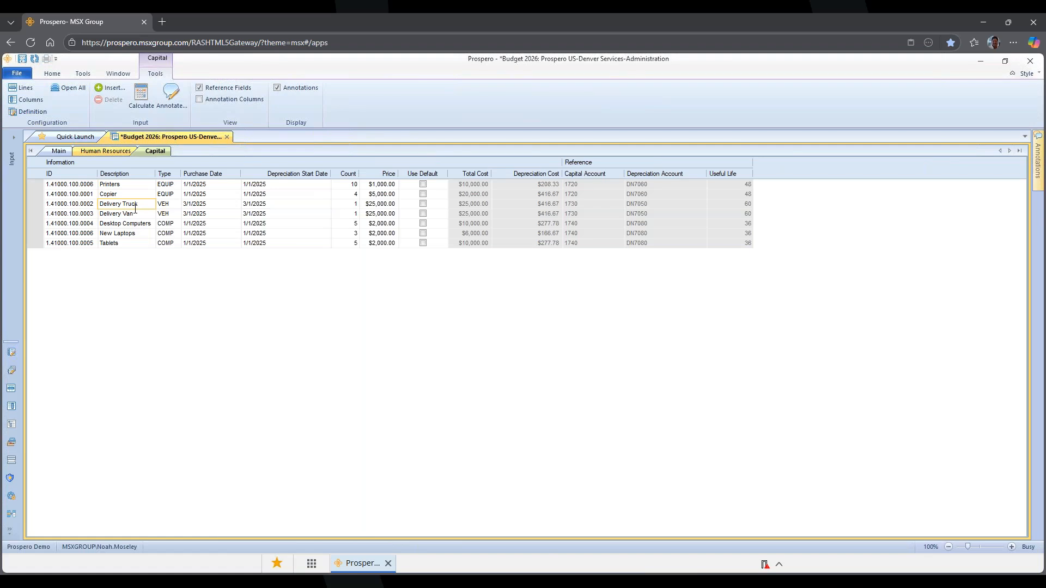
pyautogui.click(215, 186)
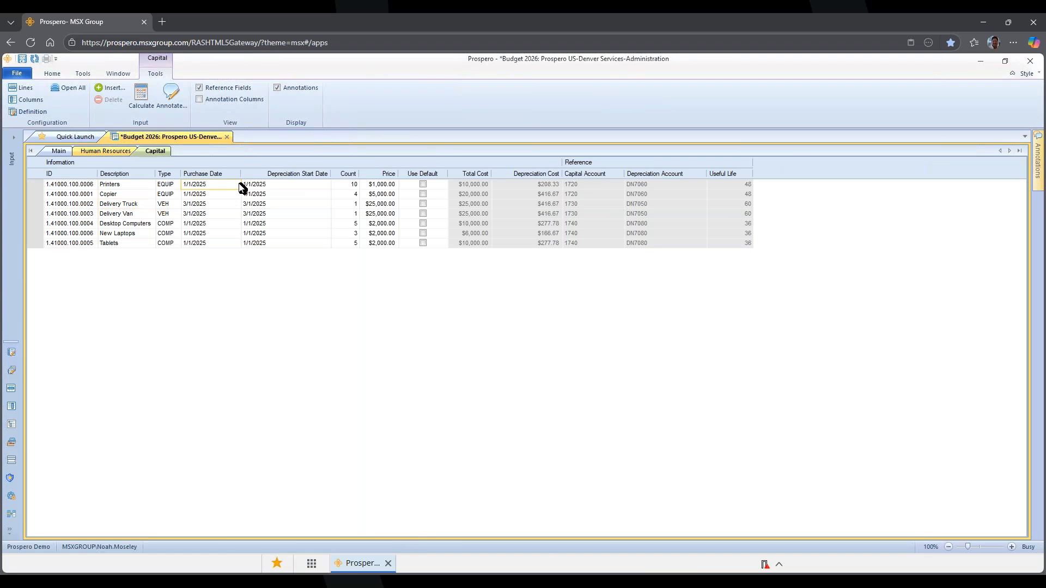
pyautogui.click(270, 188)
pyautogui.click(345, 189)
pyautogui.click(380, 186)
# - Compare the Equipment, Vehicles, Computers and depreciation amounts under Capital Expenses in the main input with the Capital asset list
pyautogui.click(57, 152)
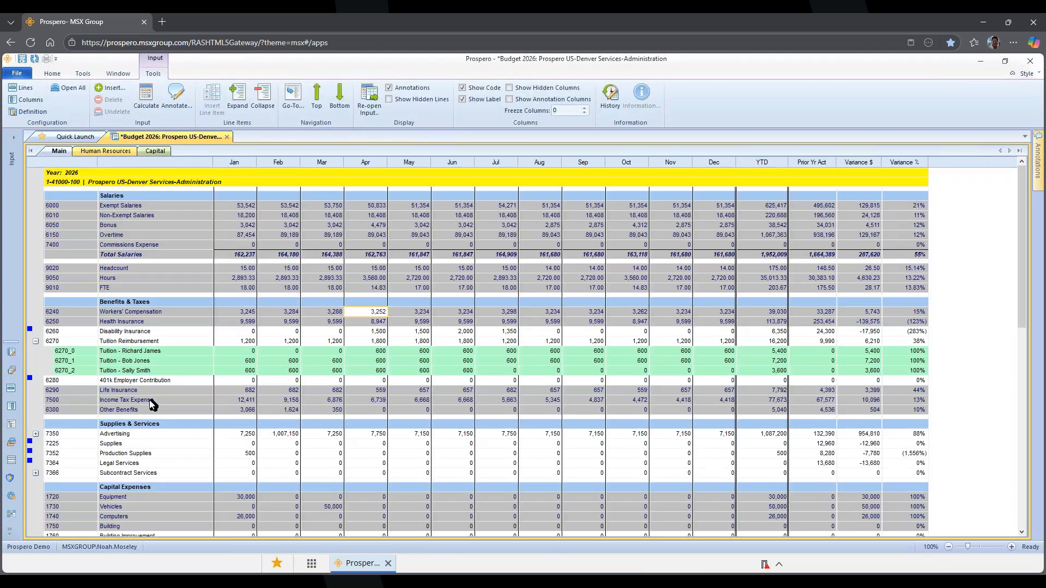
pyautogui.scroll(-5, 152, 407)
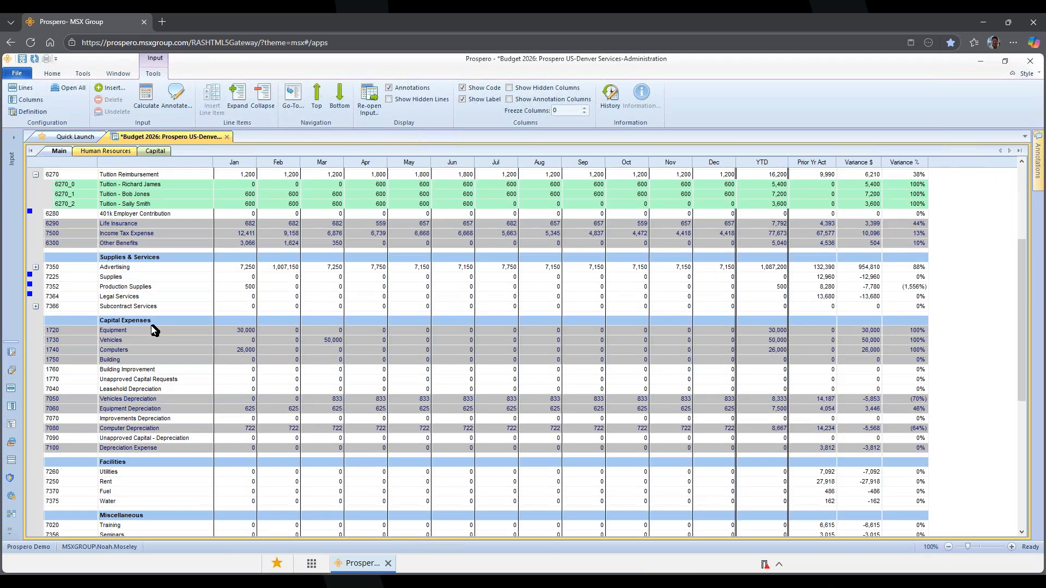
pyautogui.click(229, 332)
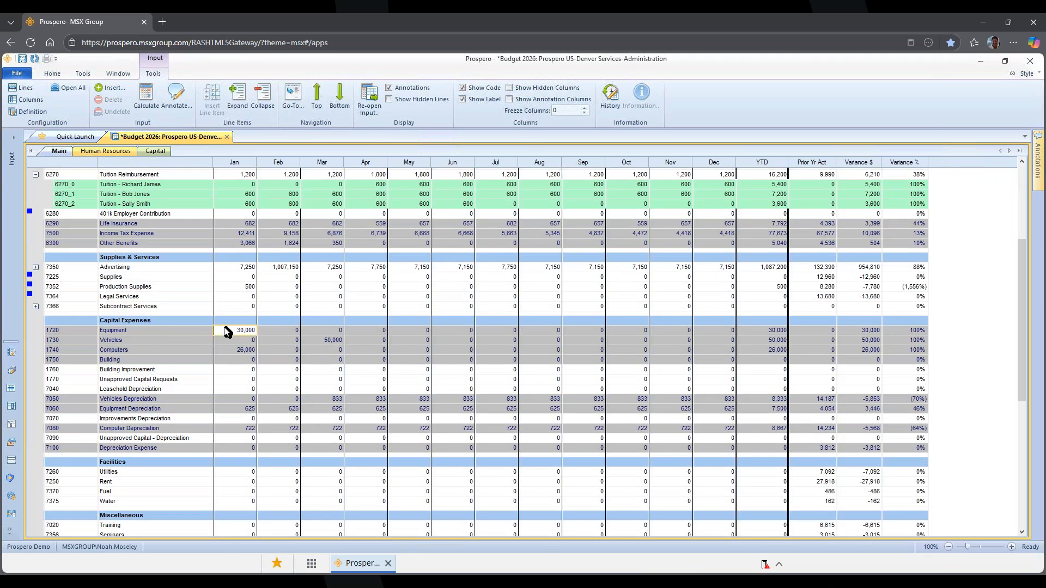
pyautogui.click(314, 341)
pyautogui.click(237, 352)
pyautogui.click(156, 401)
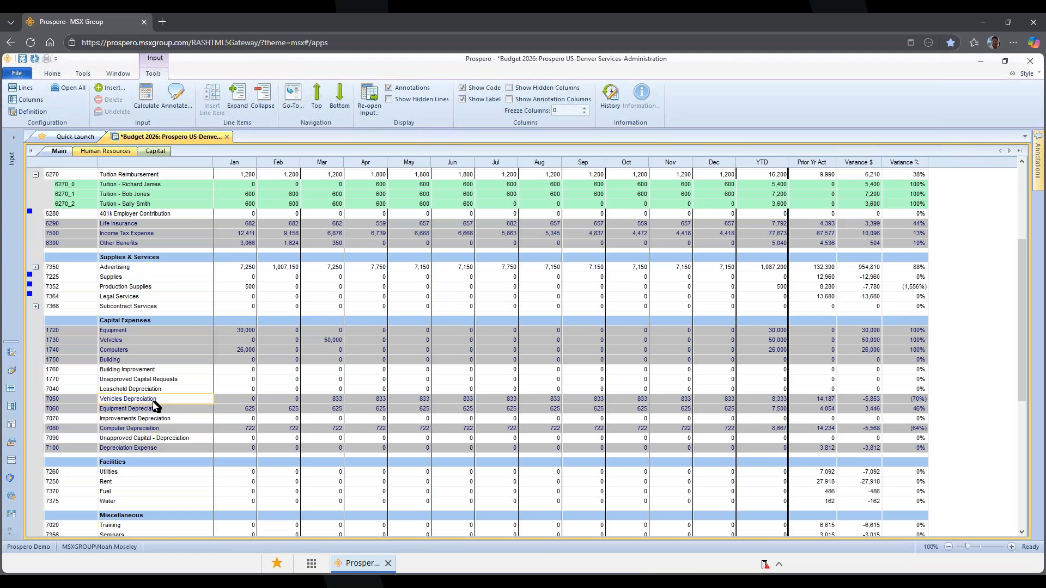
pyautogui.click(231, 409)
pyautogui.click(320, 400)
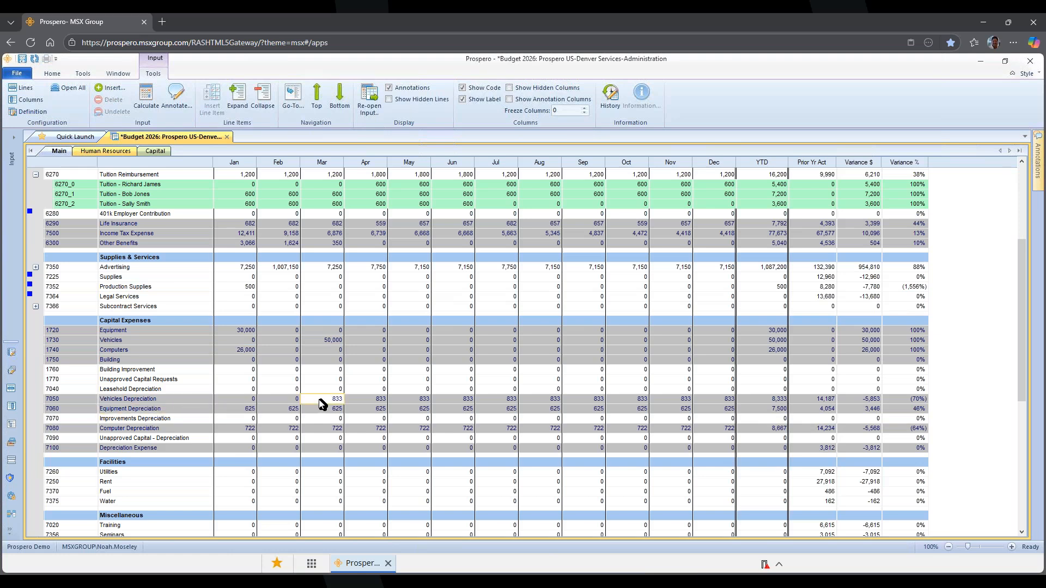
pyautogui.click(155, 151)
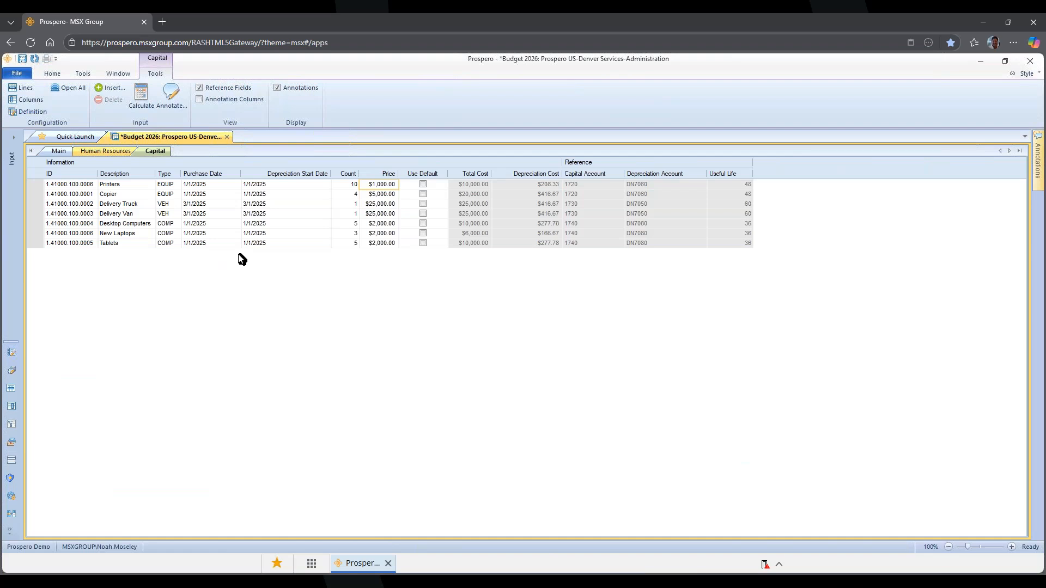
pyautogui.click(59, 151)
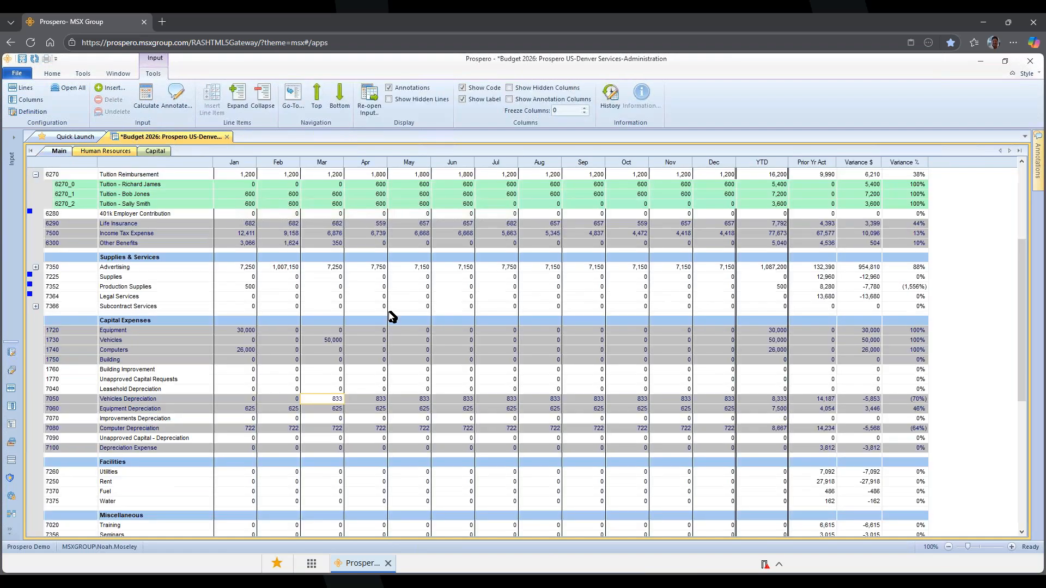
# - Save the Administration budget and open the change history of the Disability Insurance account's April amount
pyautogui.click(22, 60)
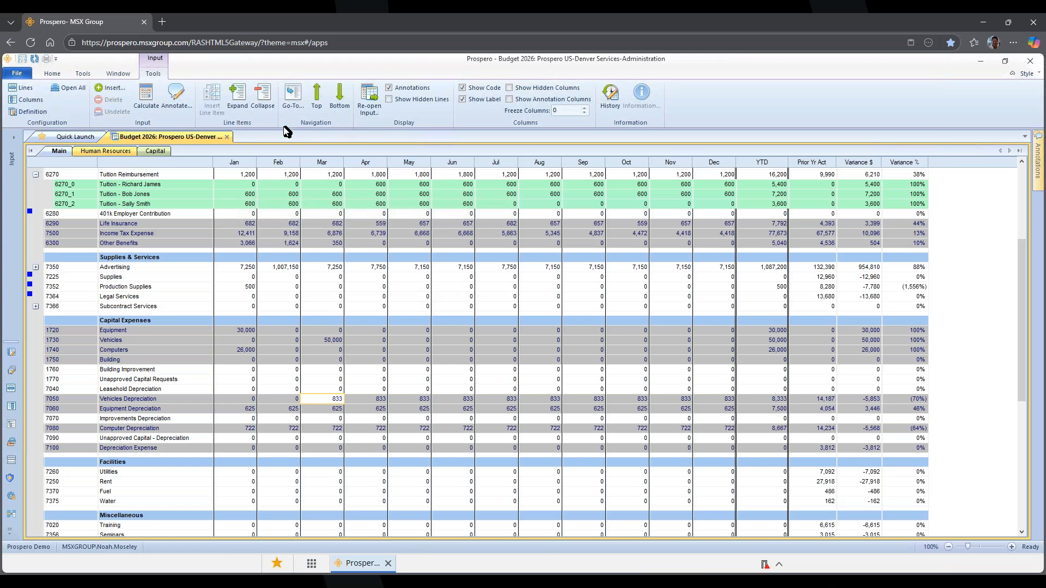
pyautogui.scroll(5, 344, 324)
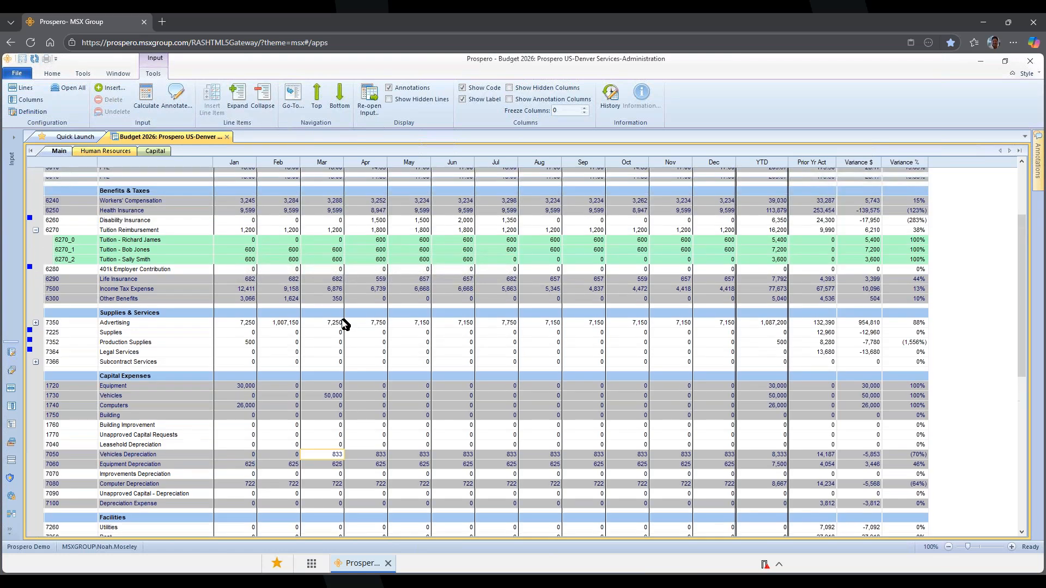
pyautogui.click(366, 305)
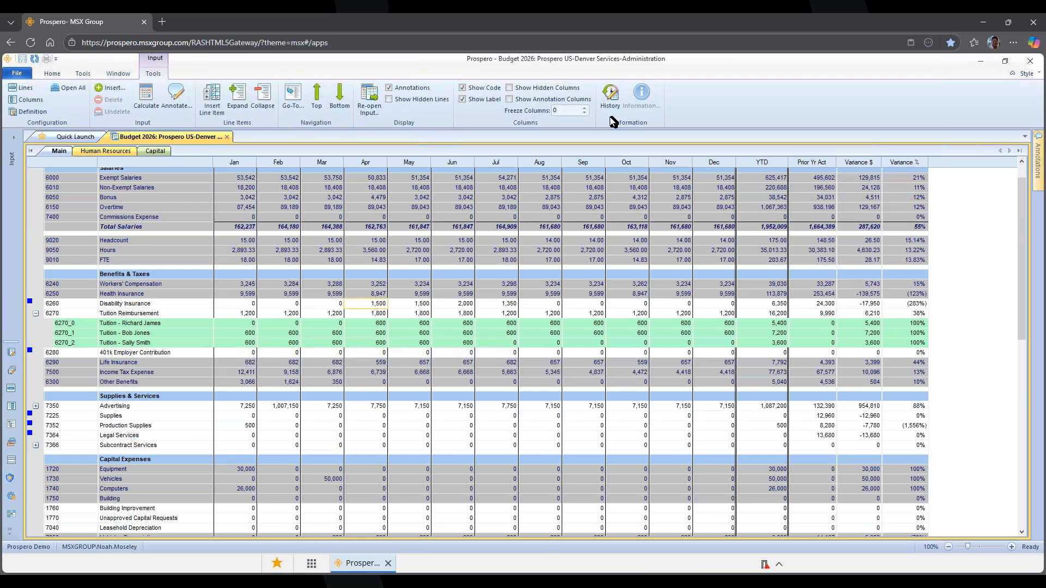
pyautogui.click(621, 103)
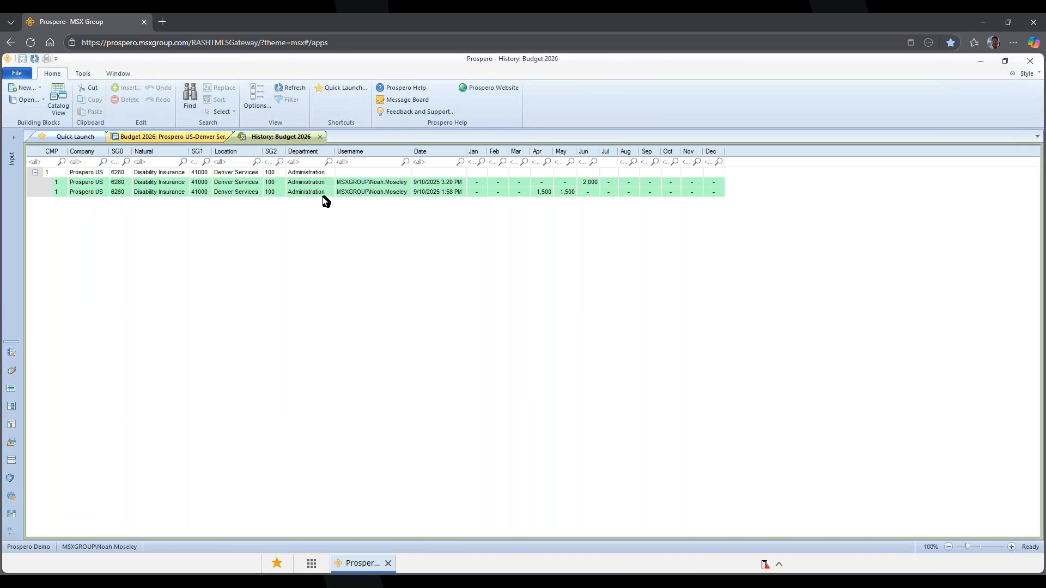
# - Examine who changed the Disability Insurance account, when, and the April, May and June amounts entered, and close the history
pyautogui.click(367, 183)
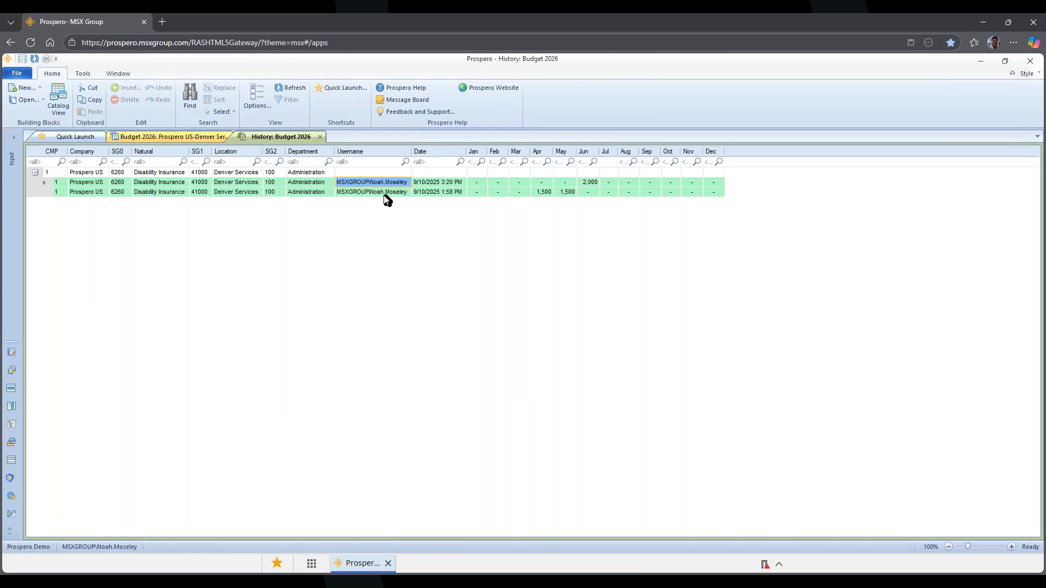
pyautogui.click(437, 182)
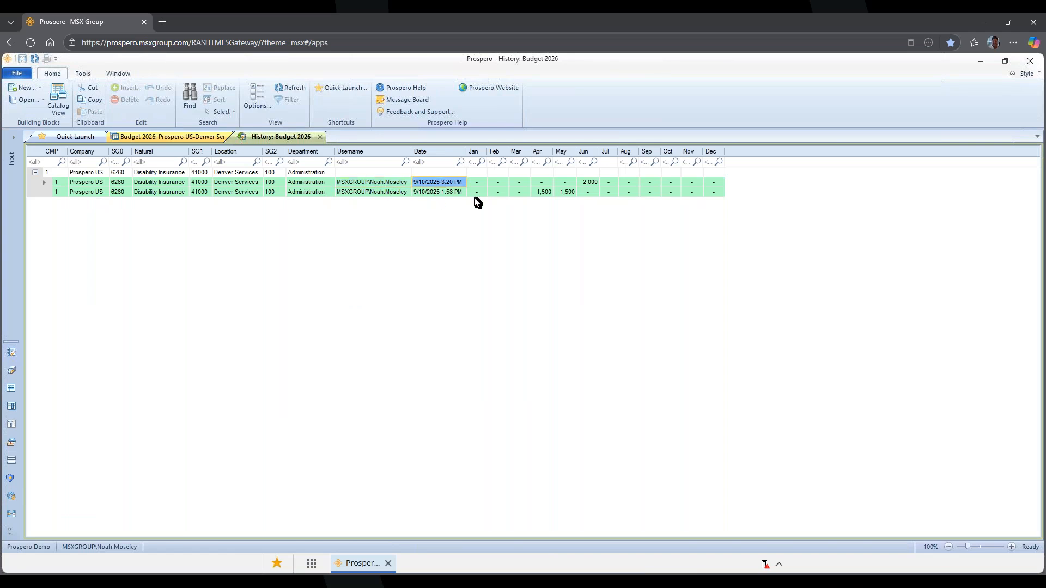
pyautogui.click(541, 192)
pyautogui.click(567, 192)
pyautogui.click(589, 183)
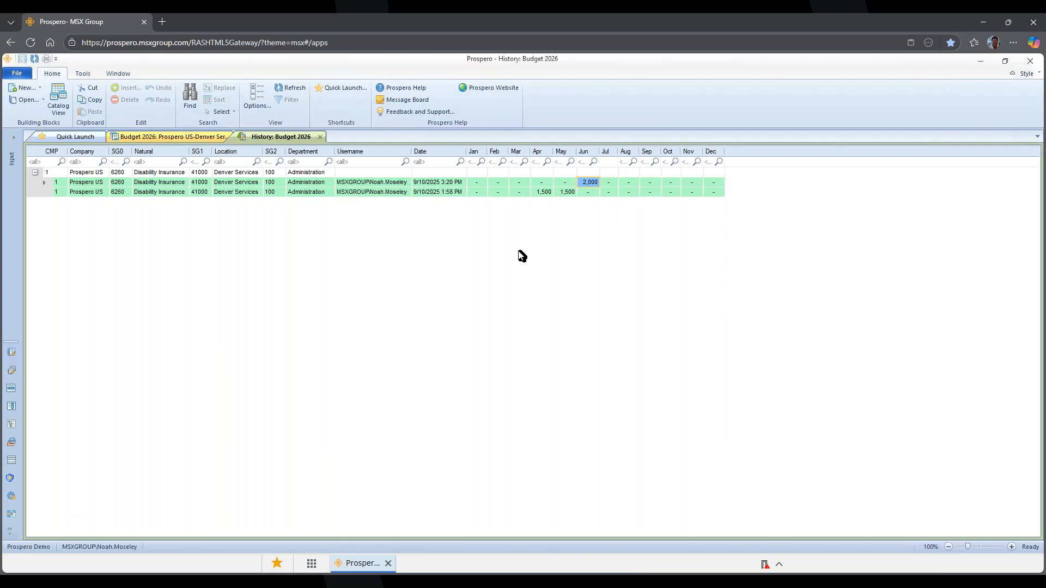
pyautogui.click(321, 136)
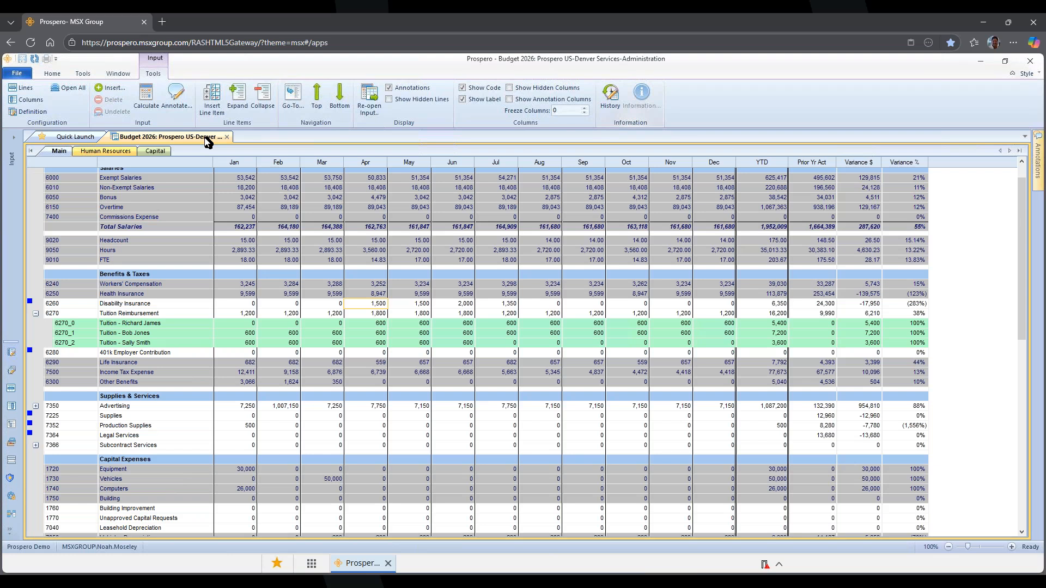
# - Start Copy Plan and set the source to input definition Budget 2026, book code Budget_Original and year 2026
pyautogui.click(83, 75)
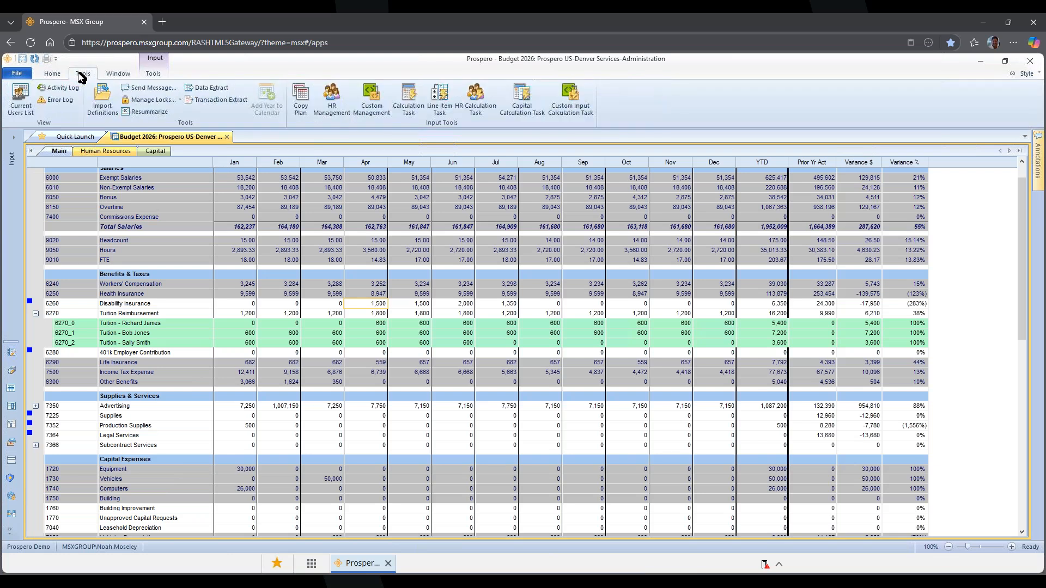
pyautogui.click(300, 100)
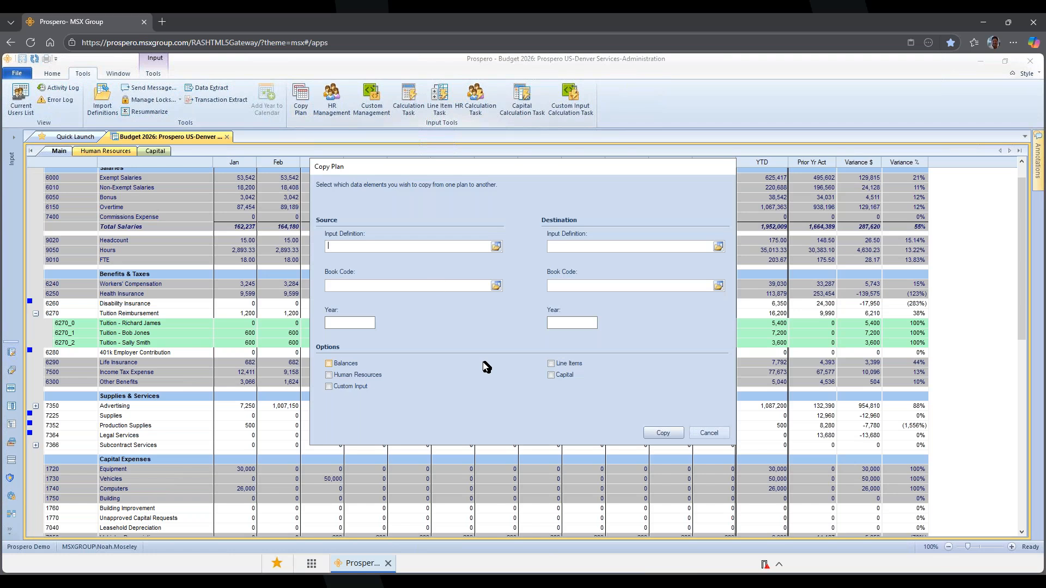
pyautogui.click(494, 247)
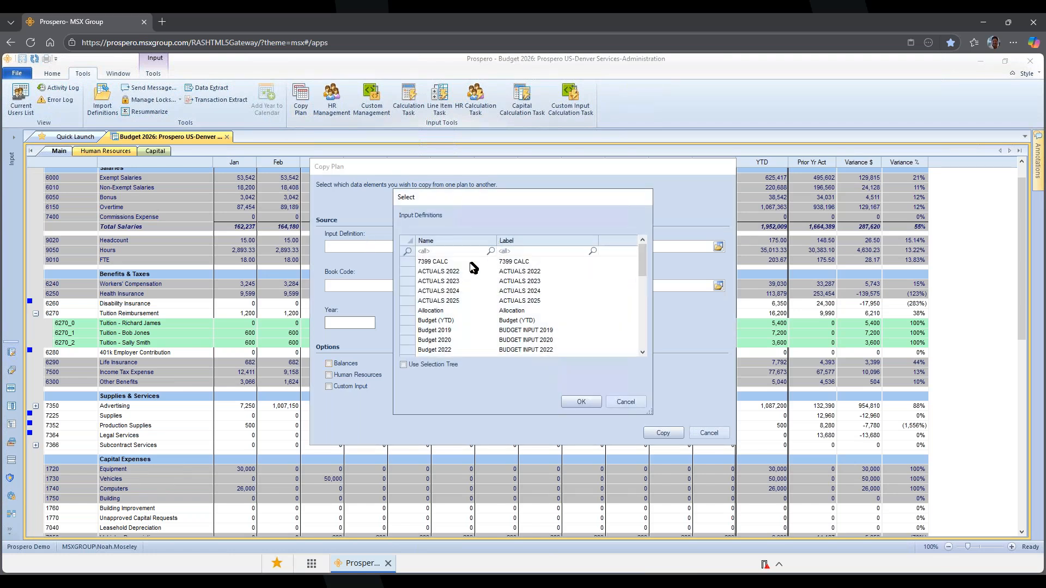
pyautogui.scroll(-1, 446, 340)
pyautogui.scroll(-1, 446, 343)
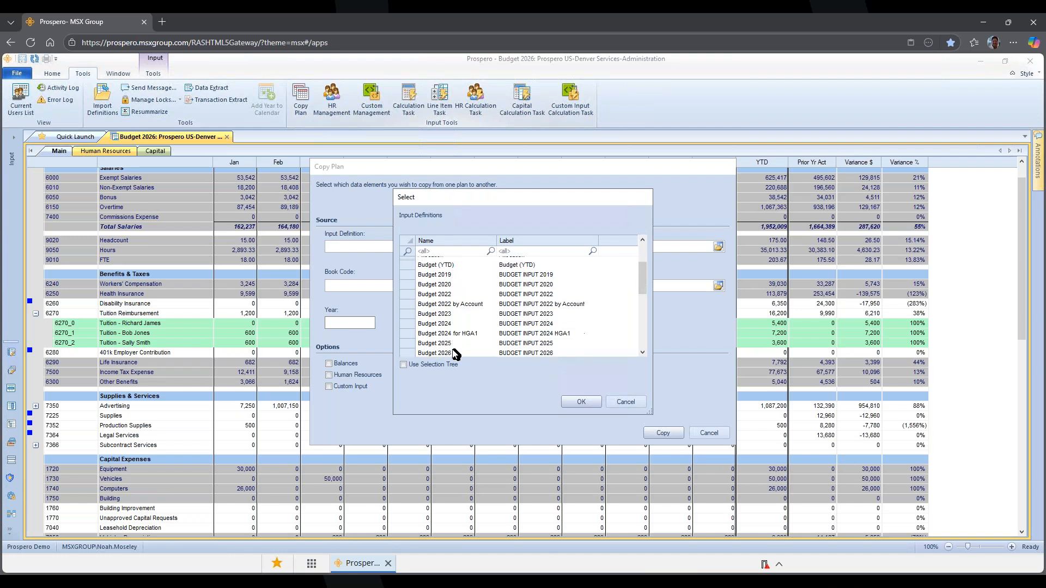
pyautogui.click(451, 352)
pyautogui.click(581, 401)
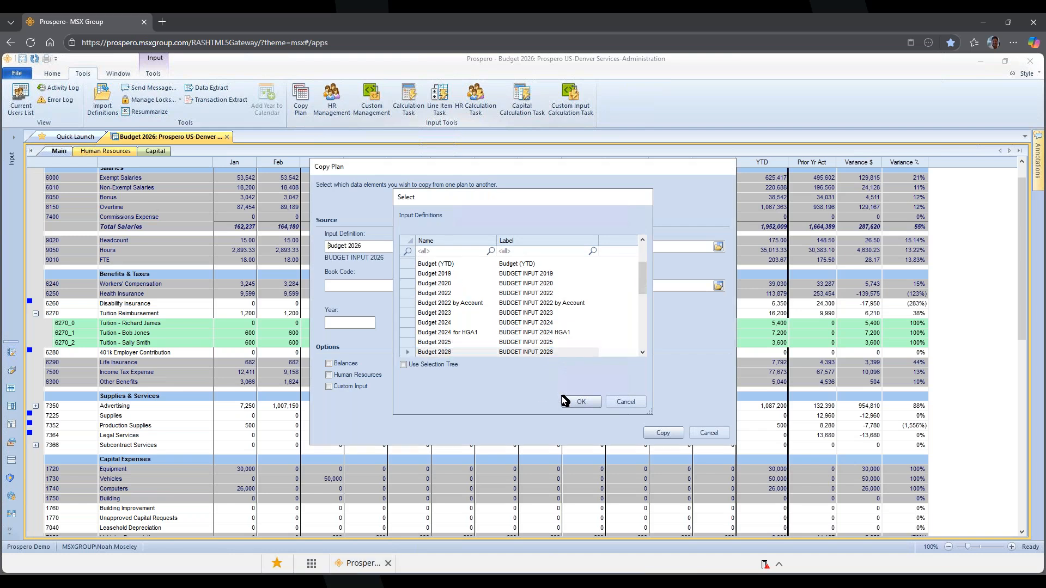
pyautogui.click(496, 286)
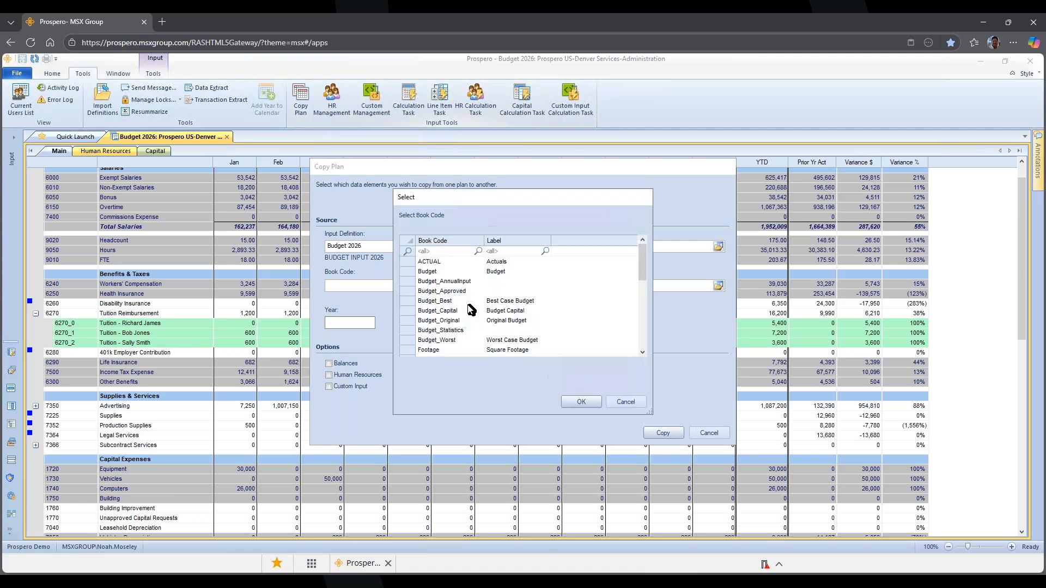
pyautogui.click(459, 321)
pyautogui.click(580, 401)
pyautogui.click(351, 326)
pyautogui.write('2026')
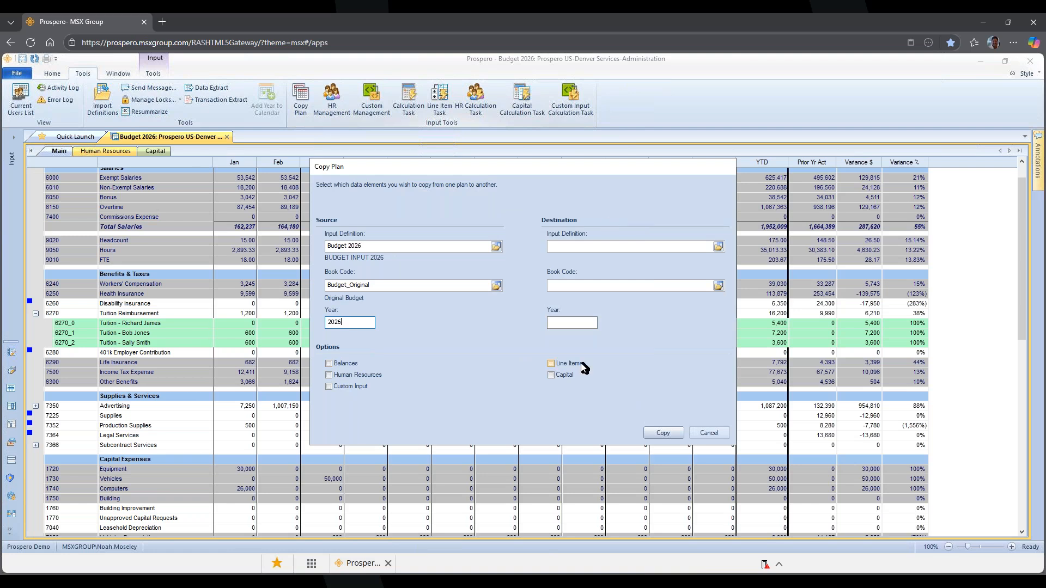
# - Set the copy's destination to input definition Forecast, book code Forecast and year 2026
pyautogui.click(553, 322)
pyautogui.click(719, 245)
pyautogui.scroll(-2, 502, 331)
pyautogui.scroll(-4, 501, 331)
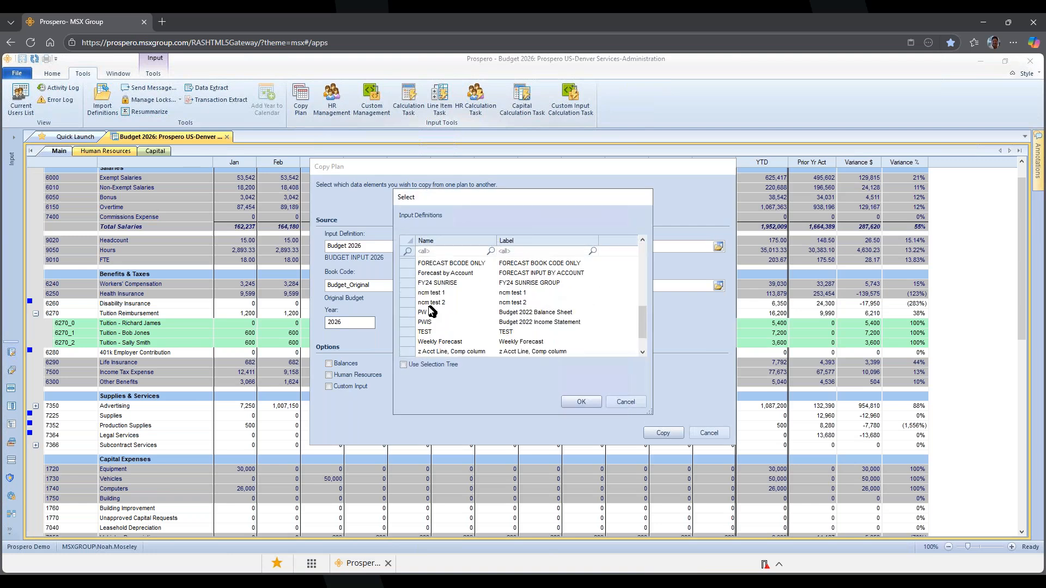
pyautogui.scroll(1, 444, 275)
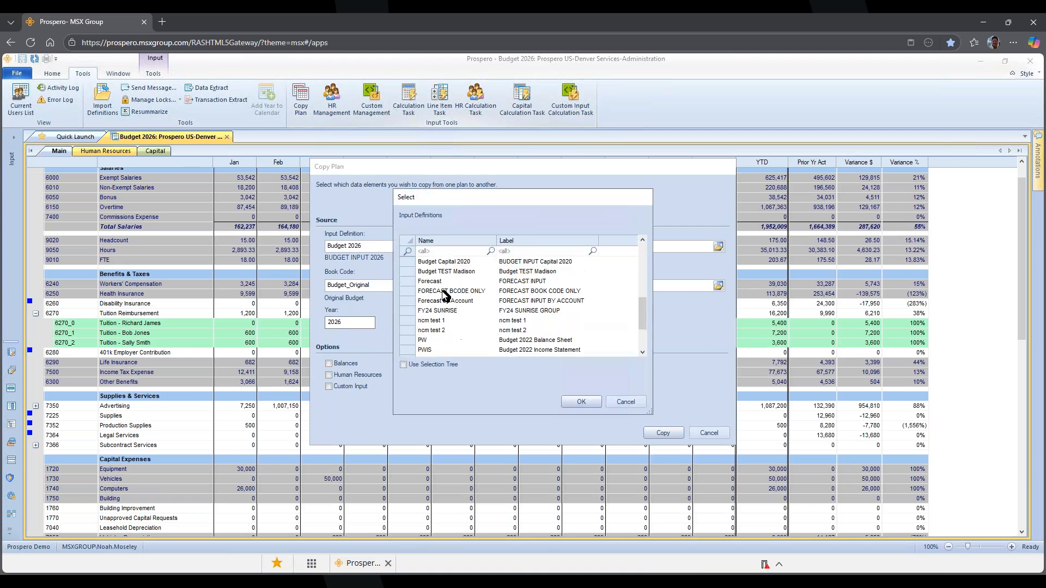
pyautogui.click(443, 281)
pyautogui.click(576, 403)
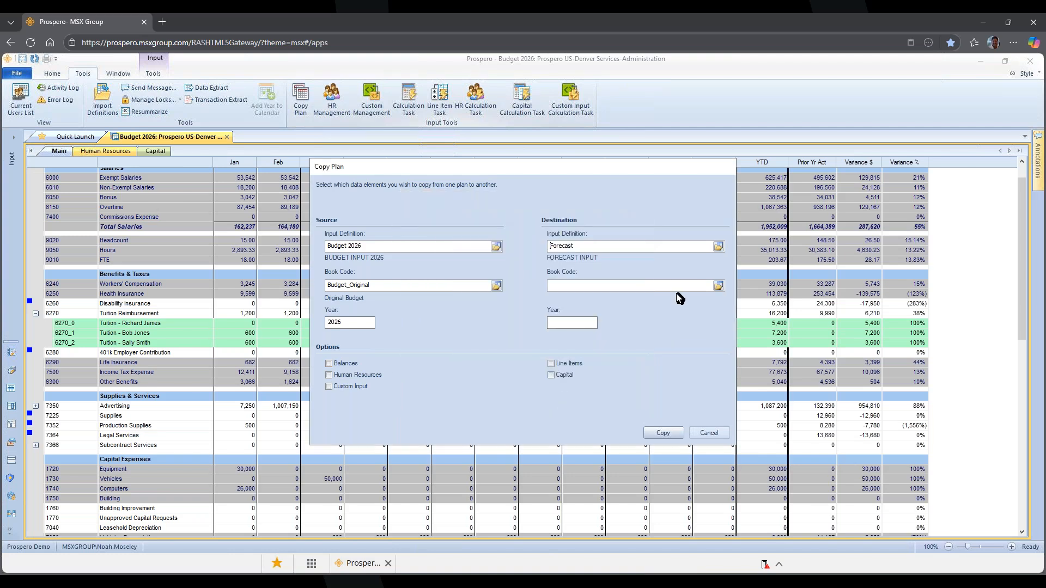
pyautogui.click(718, 285)
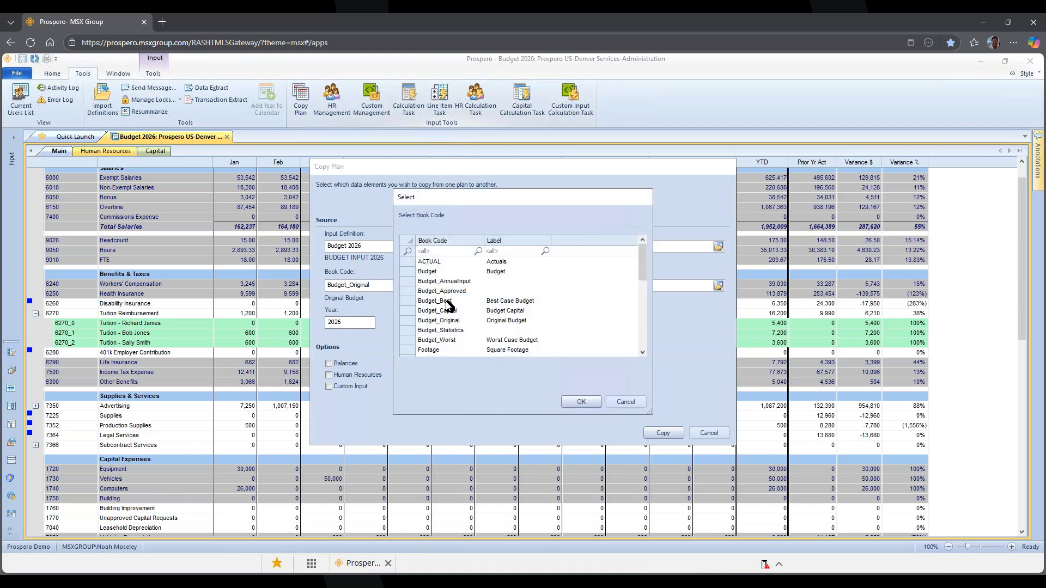
pyautogui.scroll(-1, 444, 308)
pyautogui.click(443, 333)
pyautogui.click(580, 401)
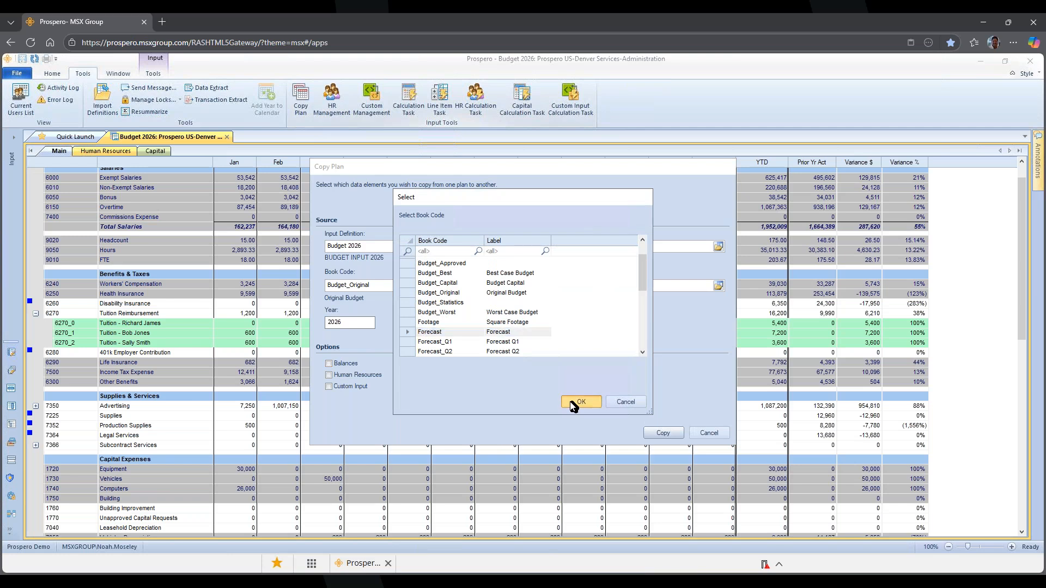
pyautogui.click(561, 324)
pyautogui.write('2026')
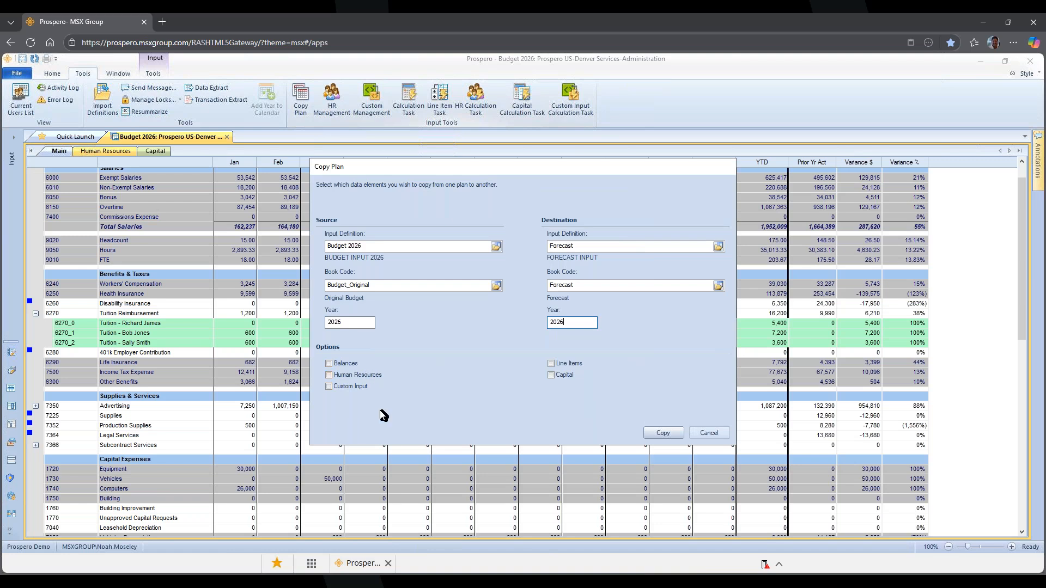
# - Go through the copy options for Balances, Custom Input, Line Items and Capital, and cancel Copy Plan without copying
pyautogui.click(340, 364)
pyautogui.click(349, 388)
pyautogui.click(578, 365)
pyautogui.click(564, 376)
pyautogui.click(708, 434)
pyautogui.click(272, 317)
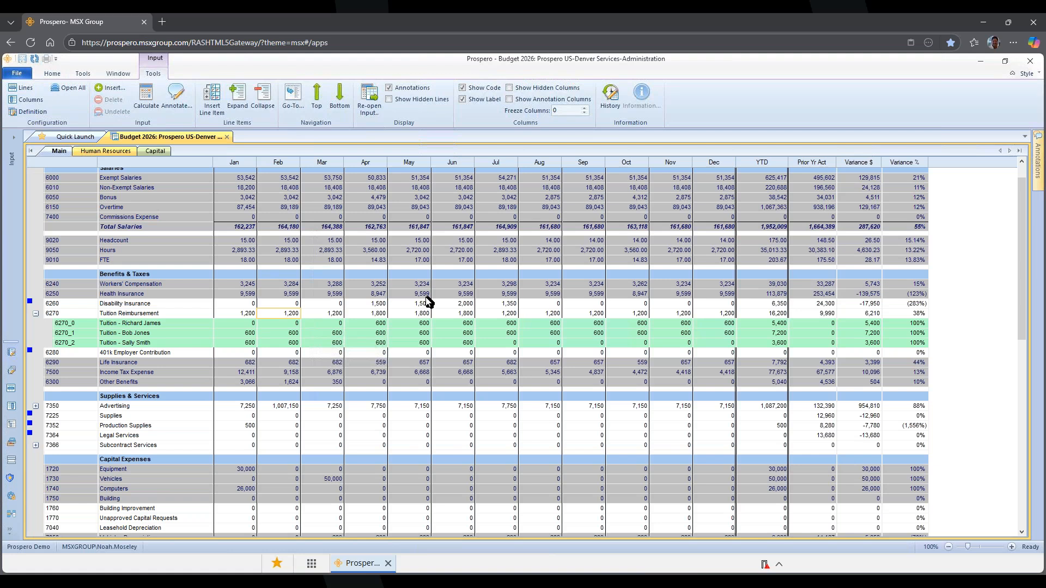
# - Display the report definitions and look over the HR and line item detail reports in Budget Reports 2026
pyautogui.click(13, 140)
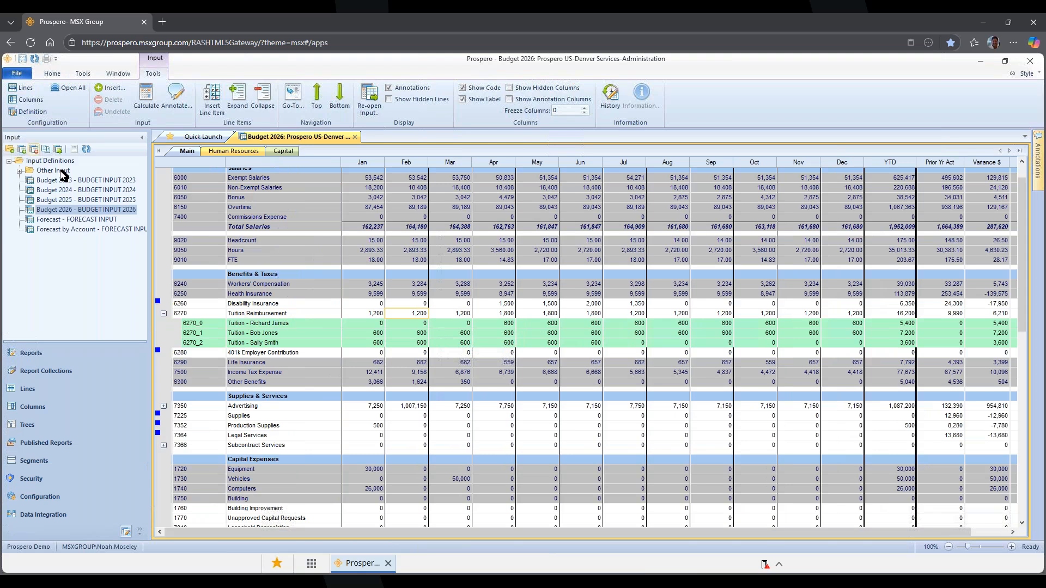
pyautogui.click(31, 353)
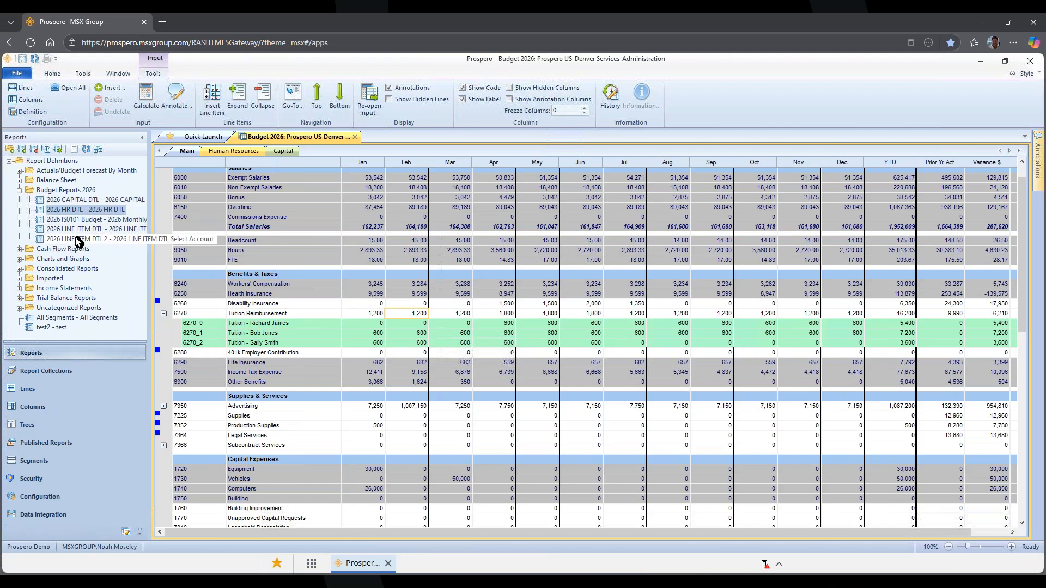
pyautogui.click(86, 211)
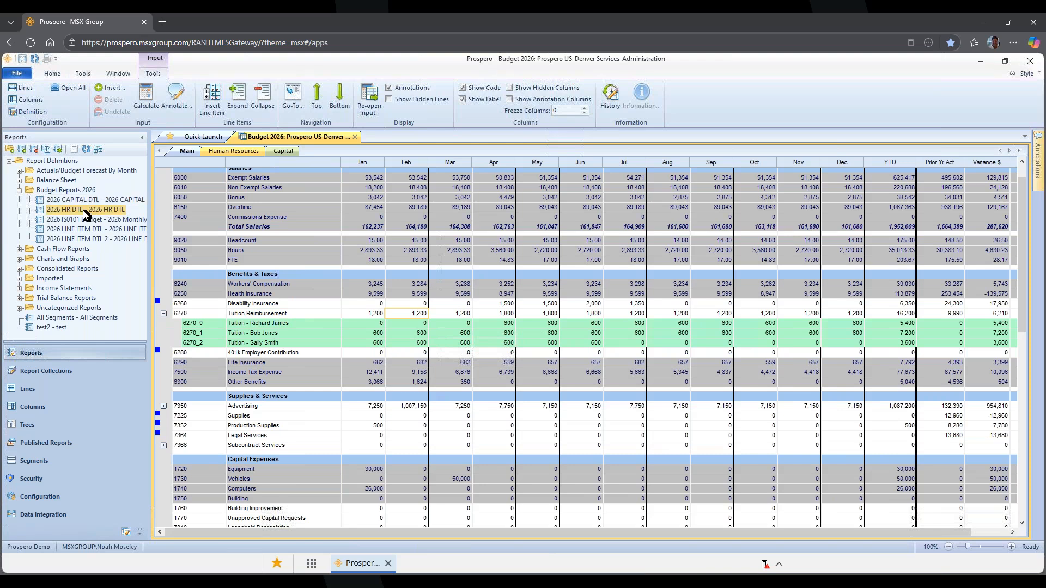
pyautogui.click(92, 230)
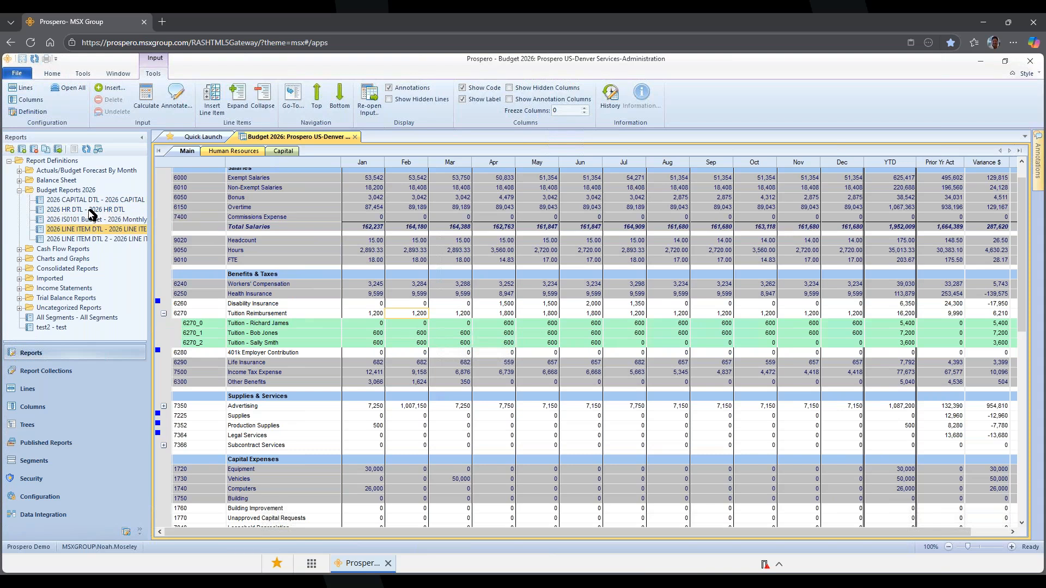
# - Look over the Human Resources and Capital inputs behind the detail reports, and return to the main budget input
pyautogui.click(224, 152)
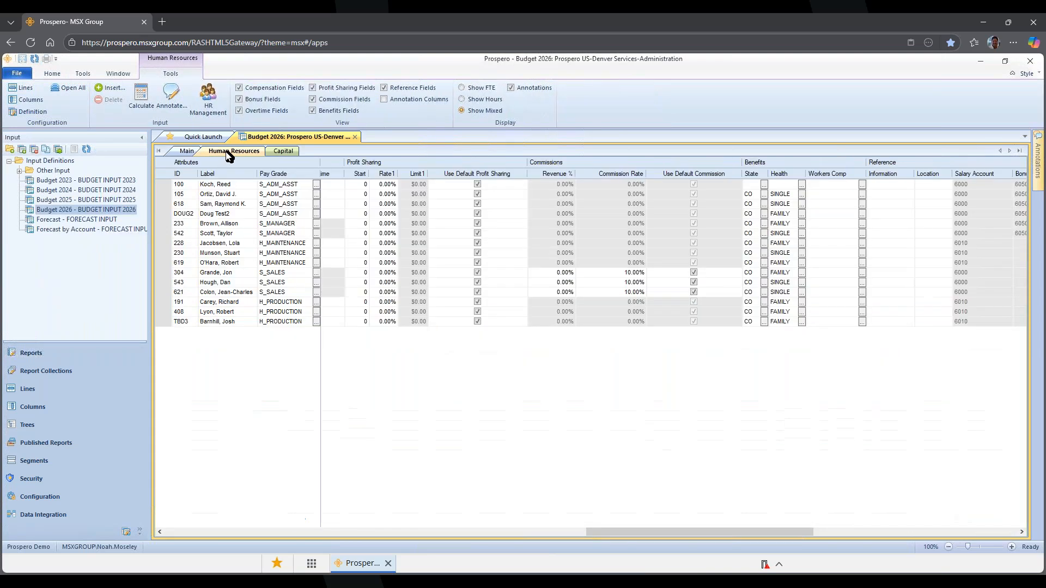
pyautogui.click(283, 152)
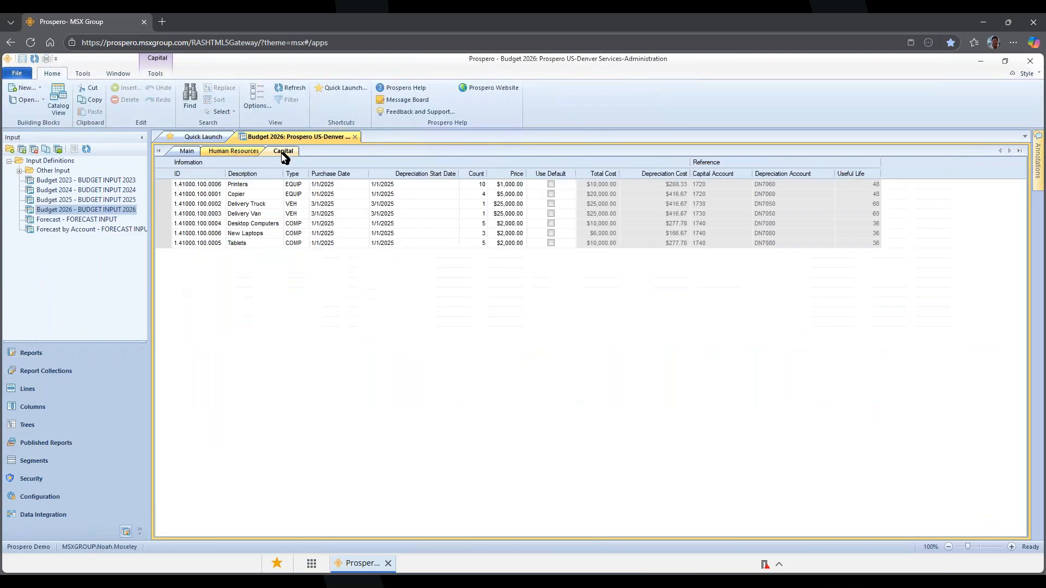
pyautogui.click(187, 152)
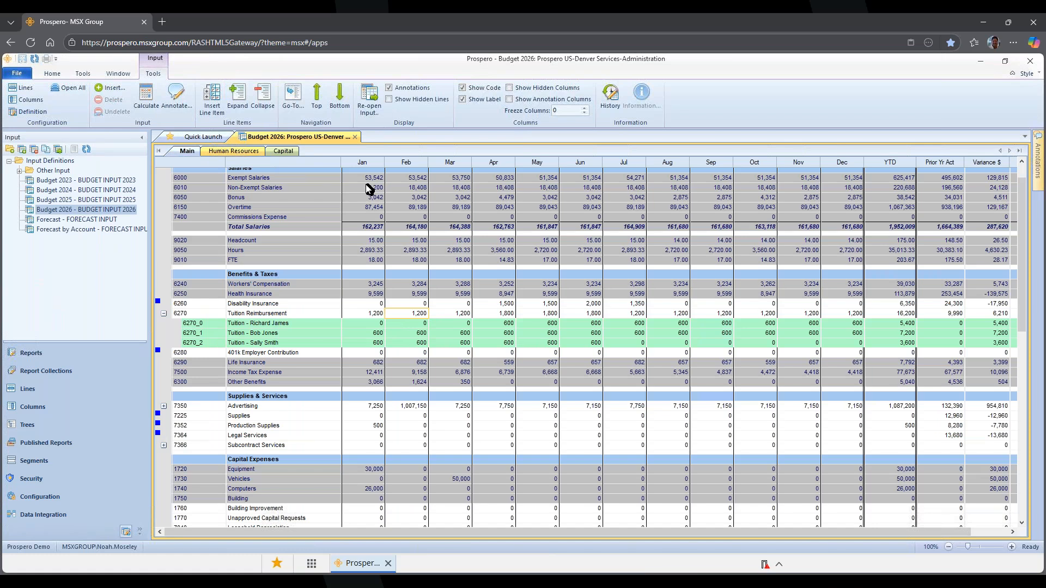
# - Run the 2026 HR DTL report for Prospero US, Total Company by Region and All Departments, report year 2026, and review its employee amounts
pyautogui.click(43, 354)
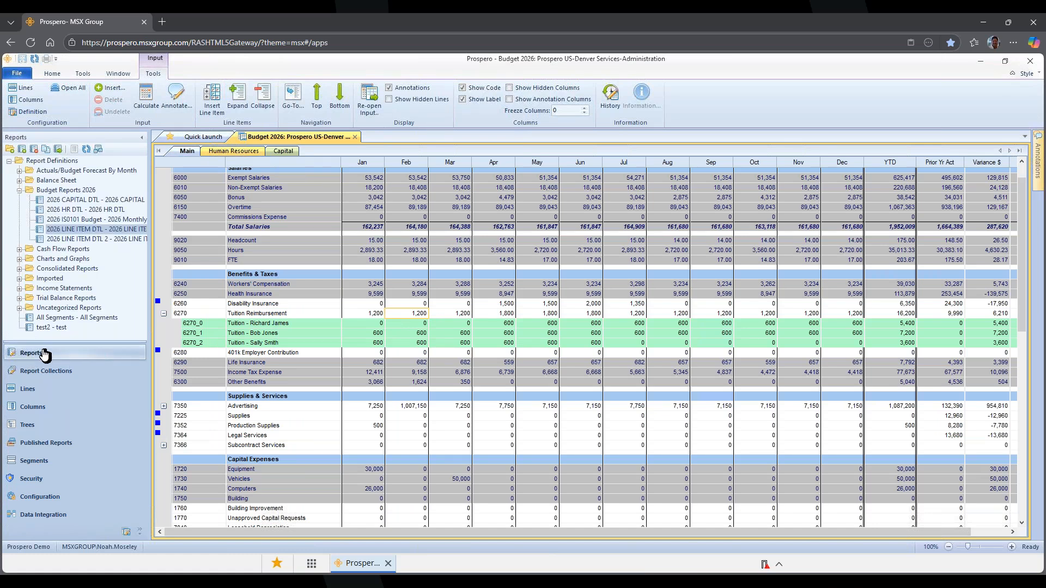
pyautogui.rightClick(67, 214)
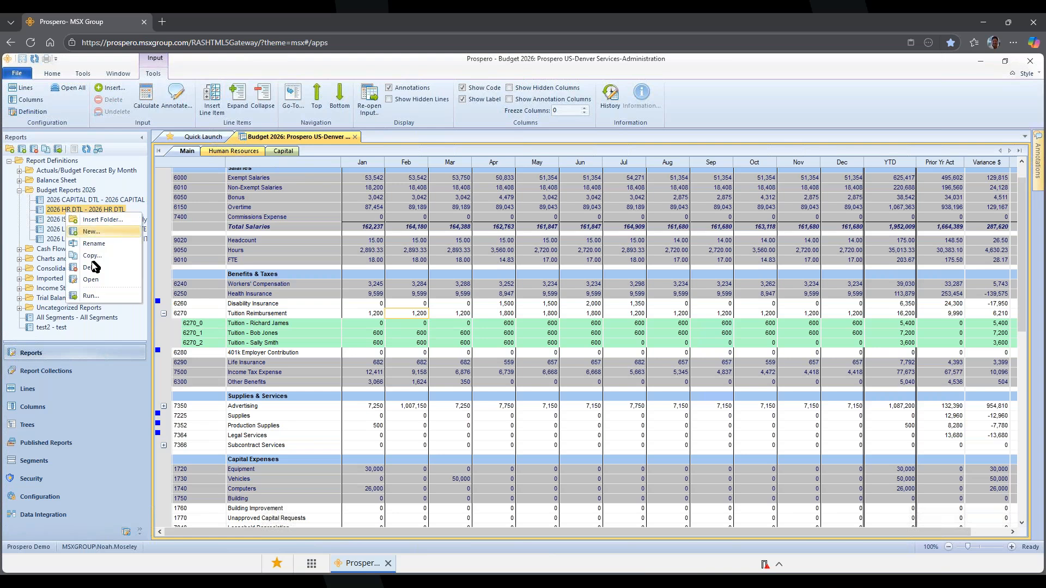
pyautogui.click(95, 298)
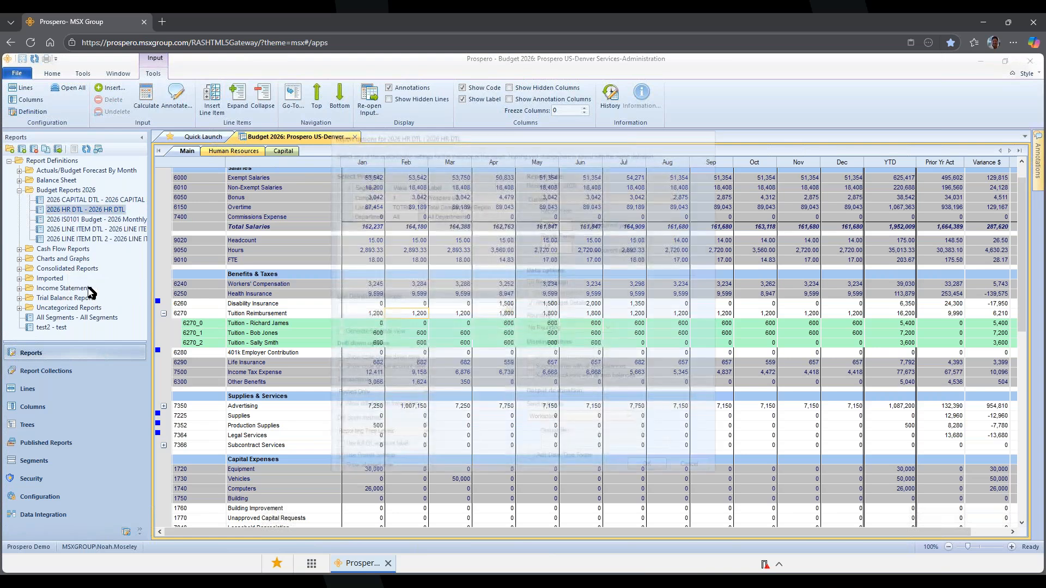
pyautogui.click(430, 195)
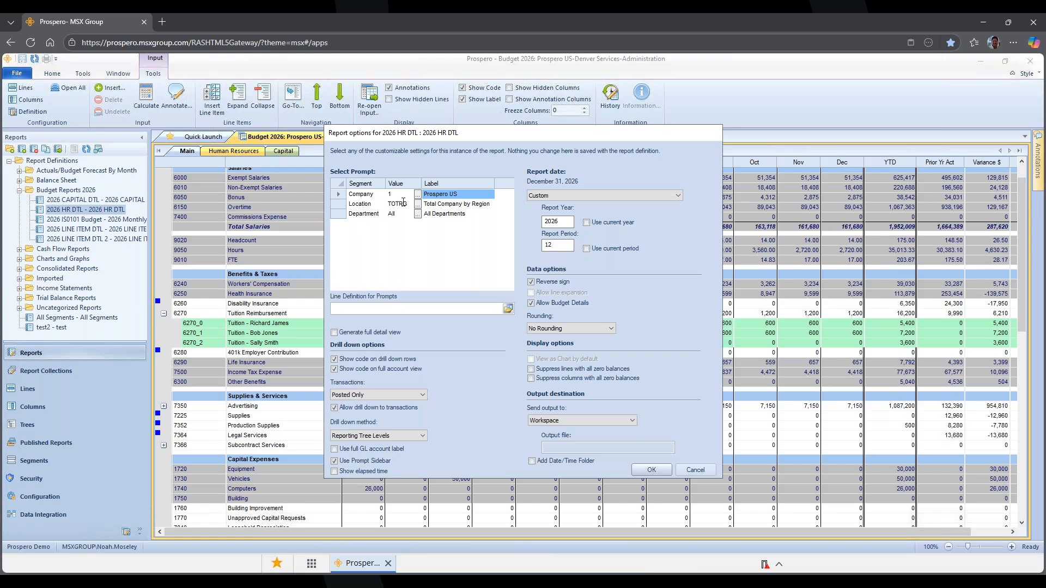
pyautogui.click(431, 204)
pyautogui.click(454, 214)
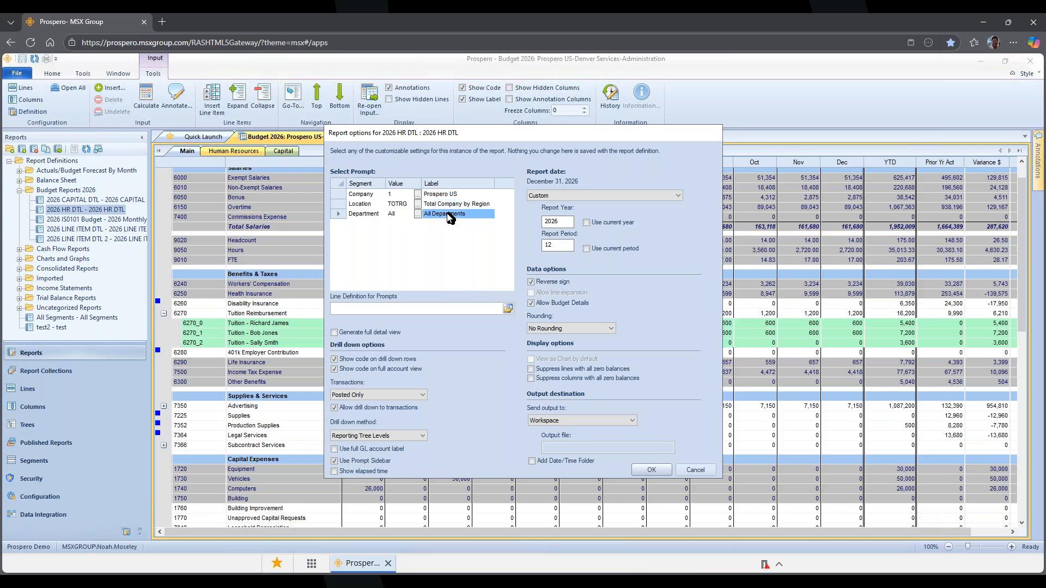
pyautogui.doubleClick(557, 223)
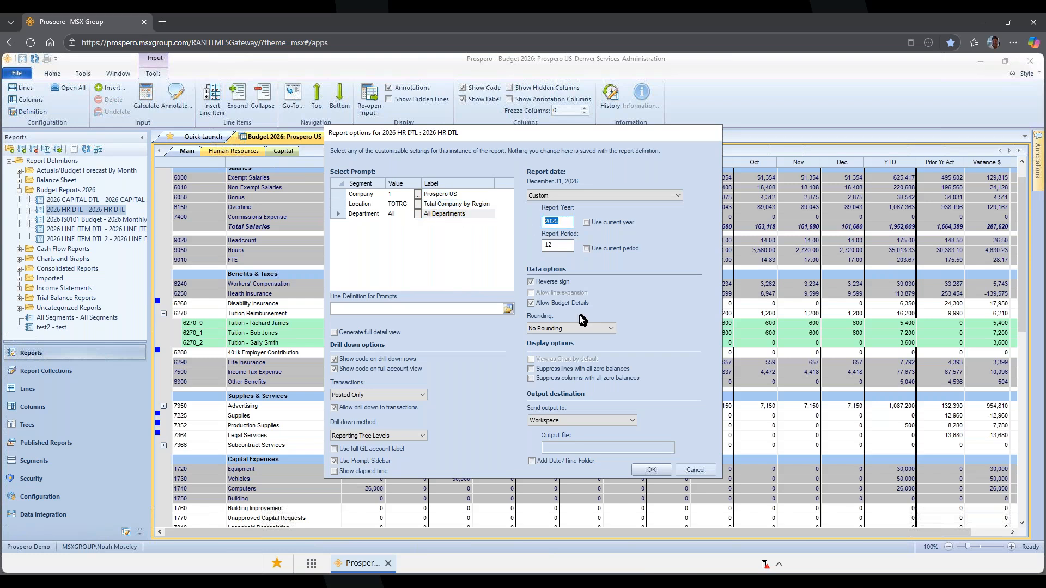
pyautogui.click(651, 470)
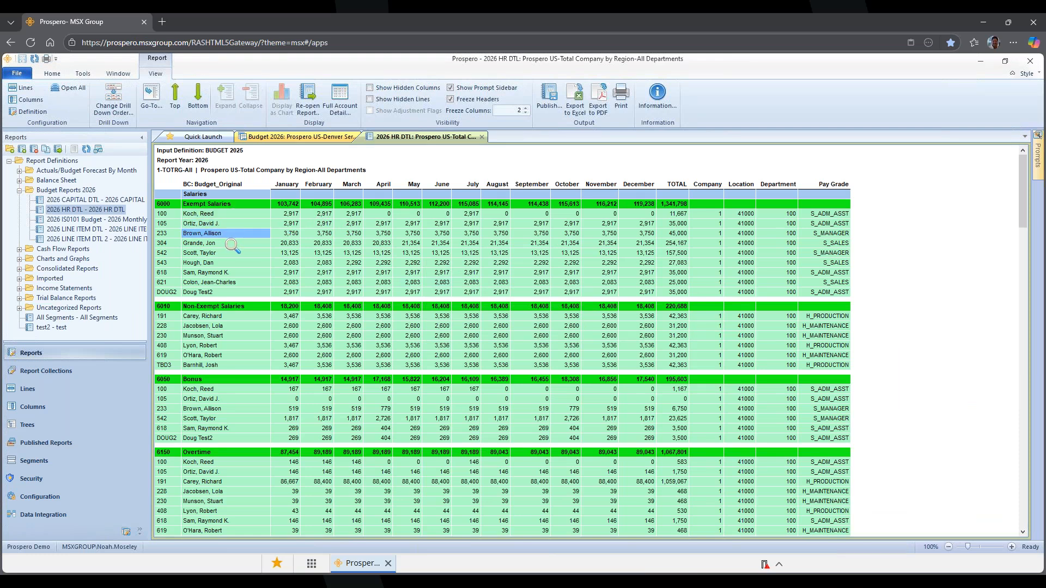
pyautogui.click(321, 214)
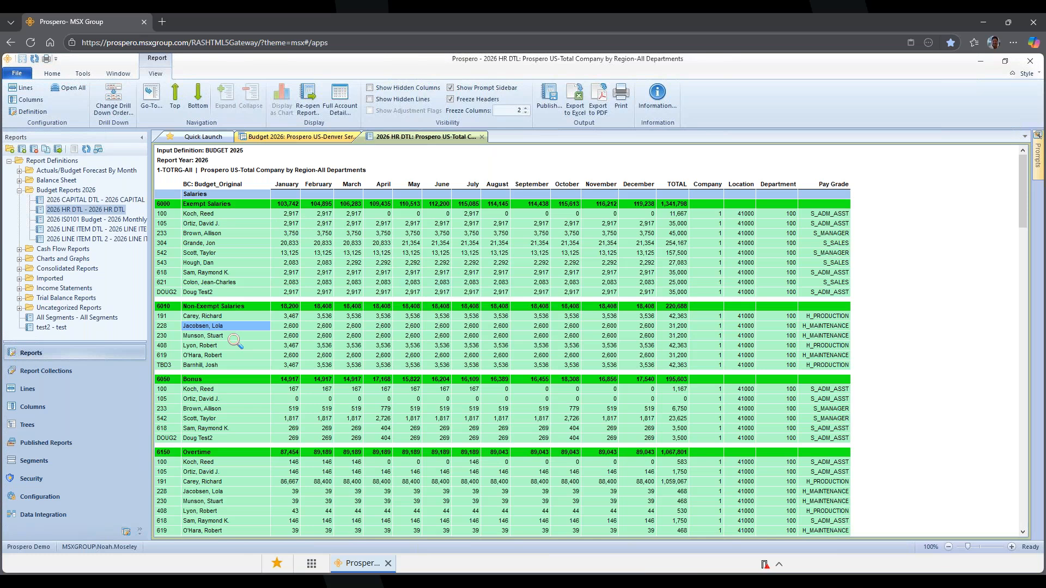
# - Run the 2026 CAPITAL DTL report for all companies, locations and departments, period 12 of 2026, and review its asset and depreciation amounts
pyautogui.rightClick(81, 201)
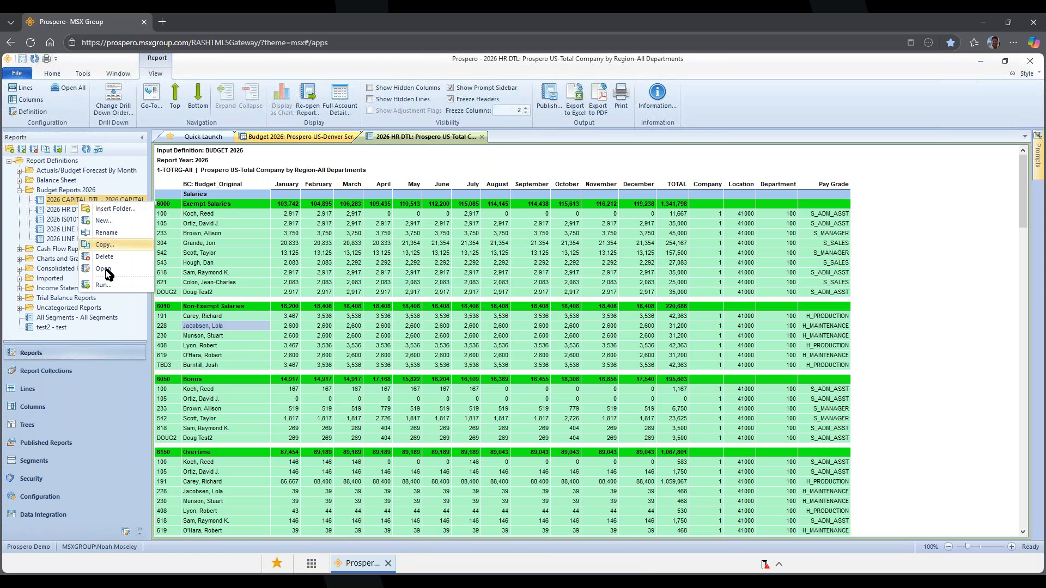
pyautogui.click(102, 286)
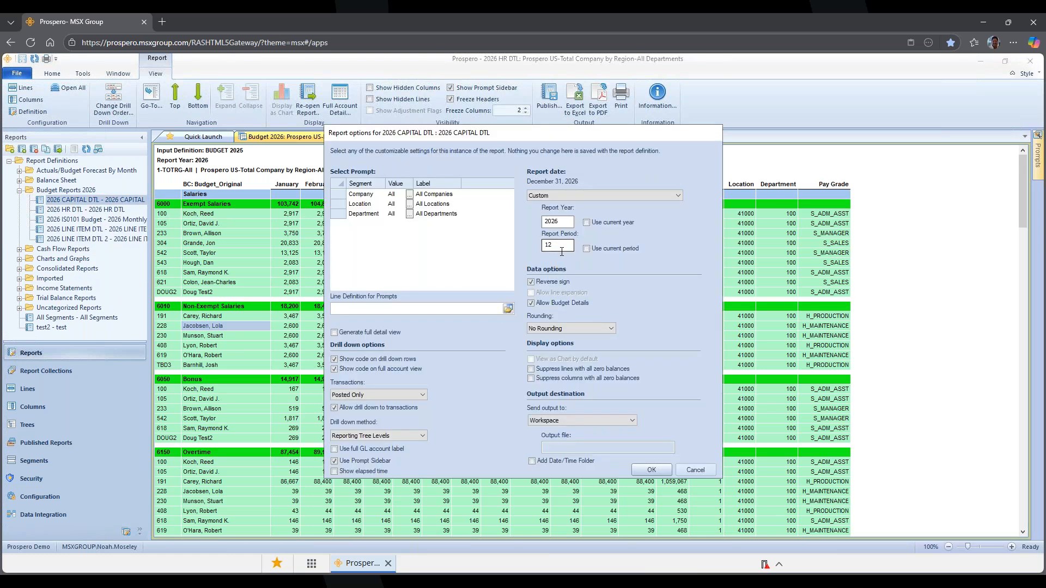
pyautogui.click(651, 470)
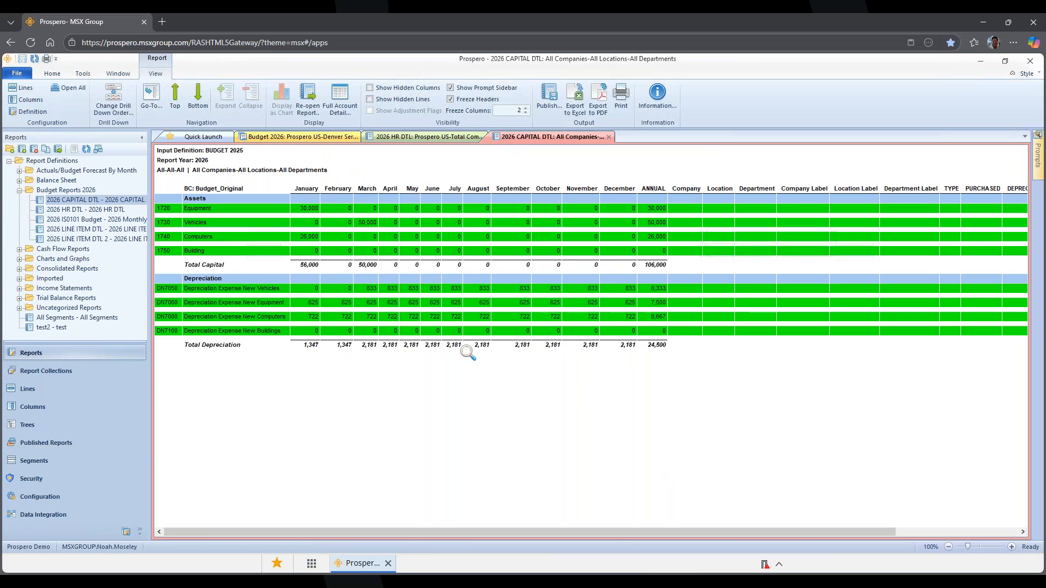
pyautogui.click(311, 209)
pyautogui.click(366, 223)
pyautogui.click(310, 303)
pyautogui.click(332, 303)
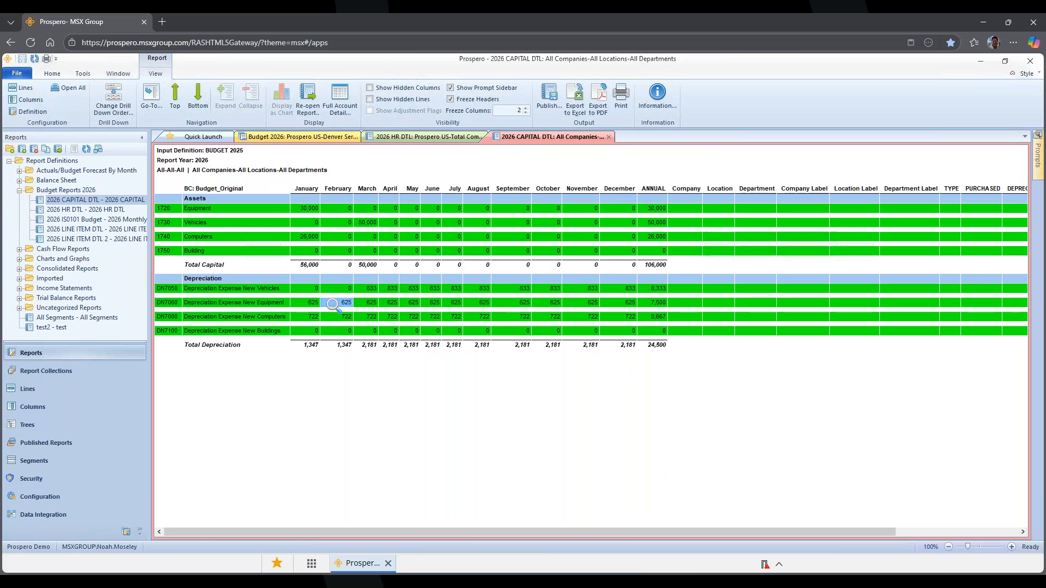
# - Run the 2026 LINE ITEM DTL report for All Companies, Total Company by Region and All Departments, period 12 of 2026
pyautogui.rightClick(83, 232)
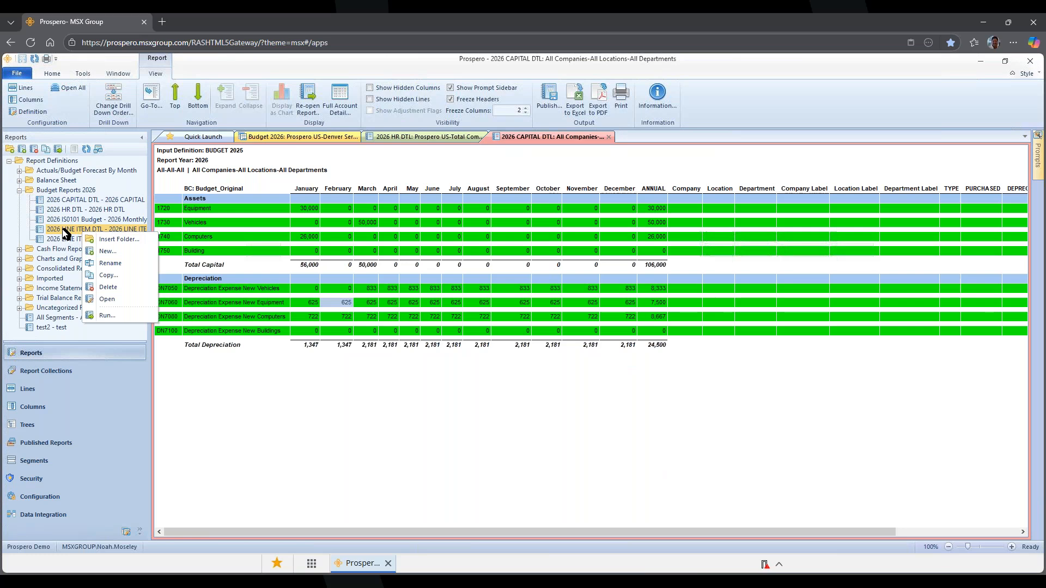
pyautogui.click(106, 316)
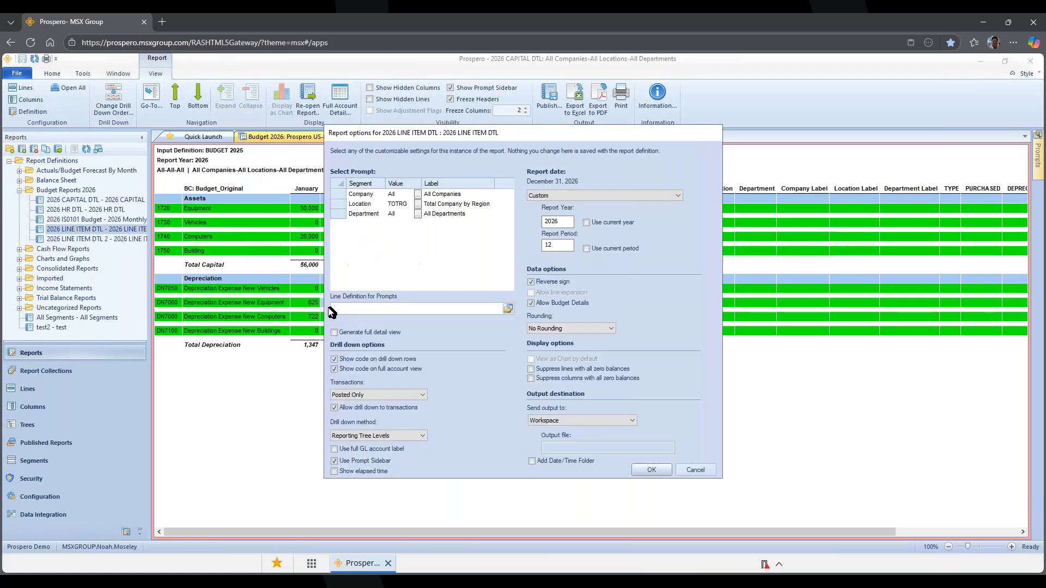
pyautogui.click(650, 471)
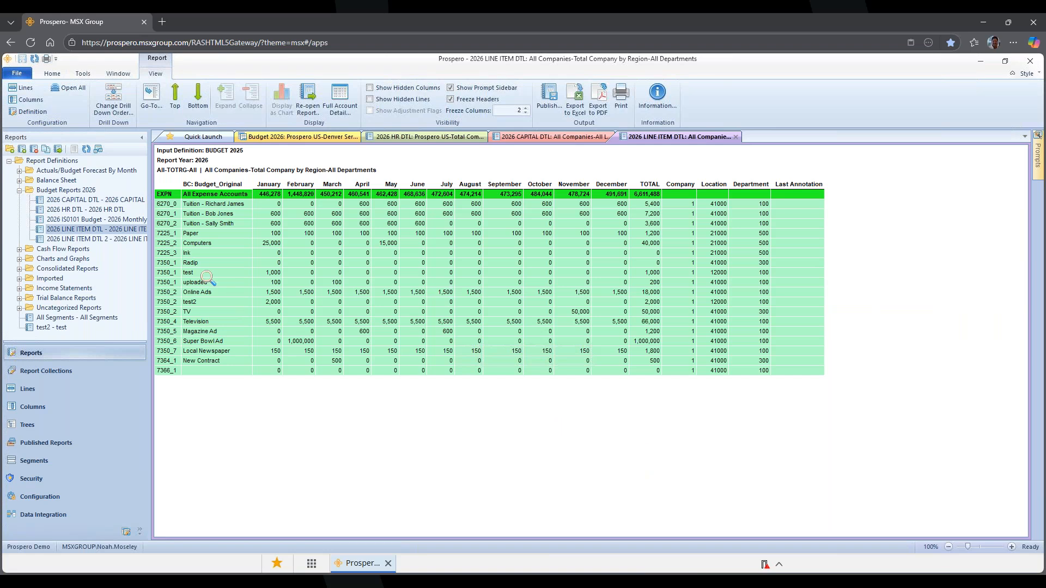
# - Review the tuition, paper and computer line items and their monthly amounts, and check the report options without rerunning the report
pyautogui.click(220, 204)
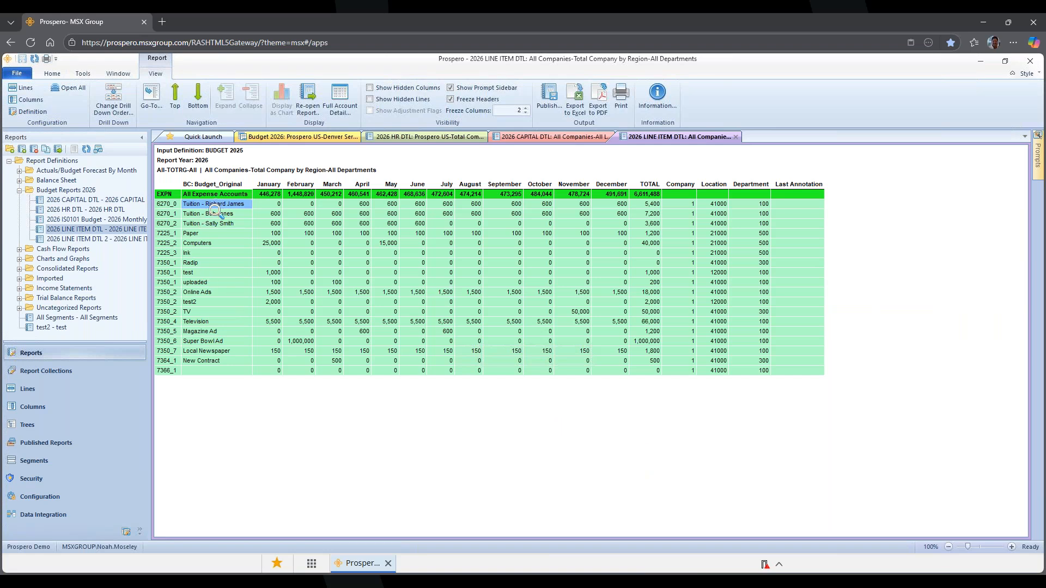
pyautogui.click(218, 214)
pyautogui.click(215, 224)
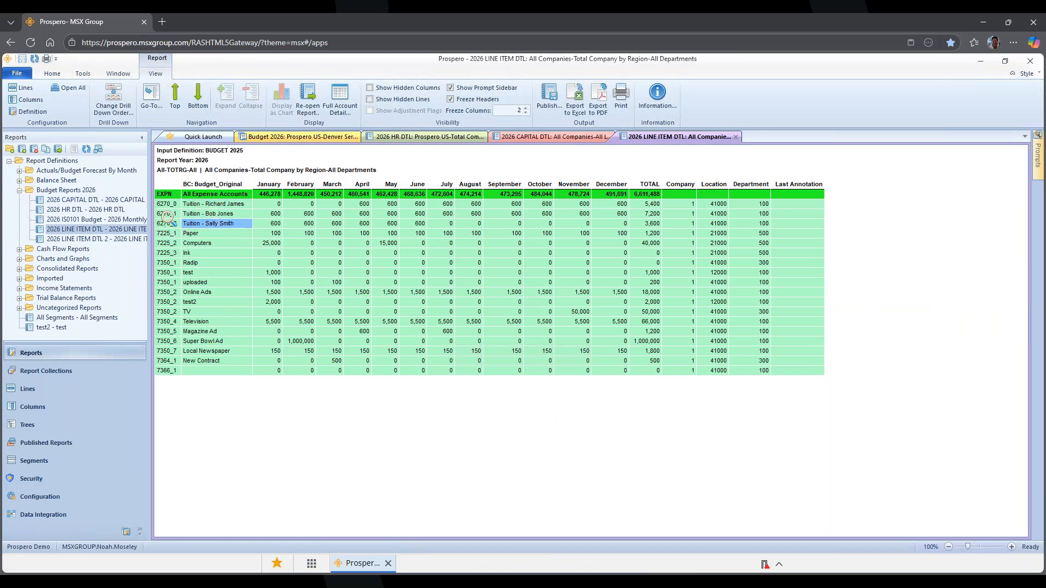
pyautogui.click(167, 204)
pyautogui.click(168, 214)
pyautogui.click(166, 224)
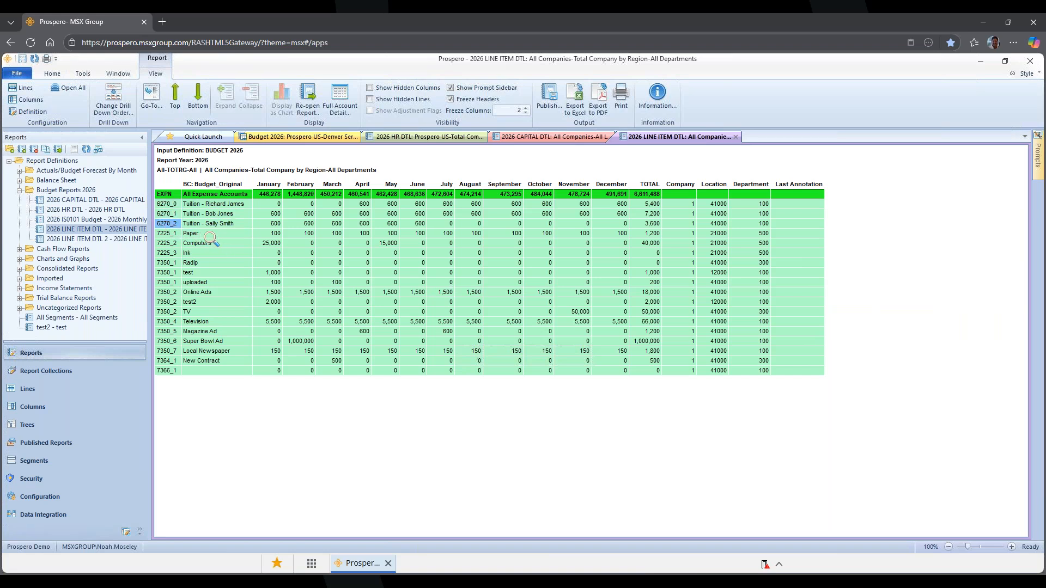
pyautogui.click(176, 233)
pyautogui.click(204, 233)
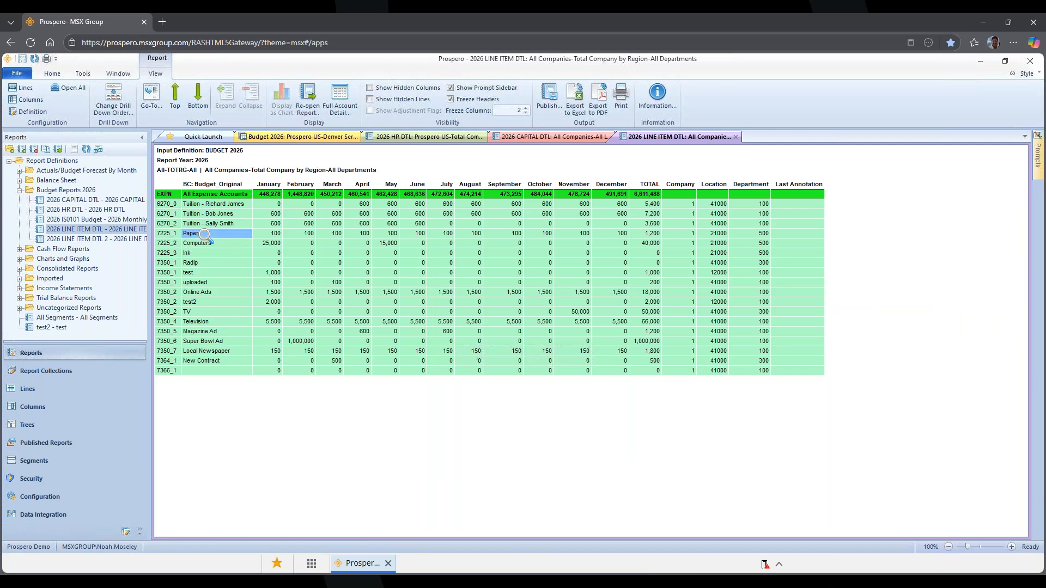
pyautogui.click(206, 253)
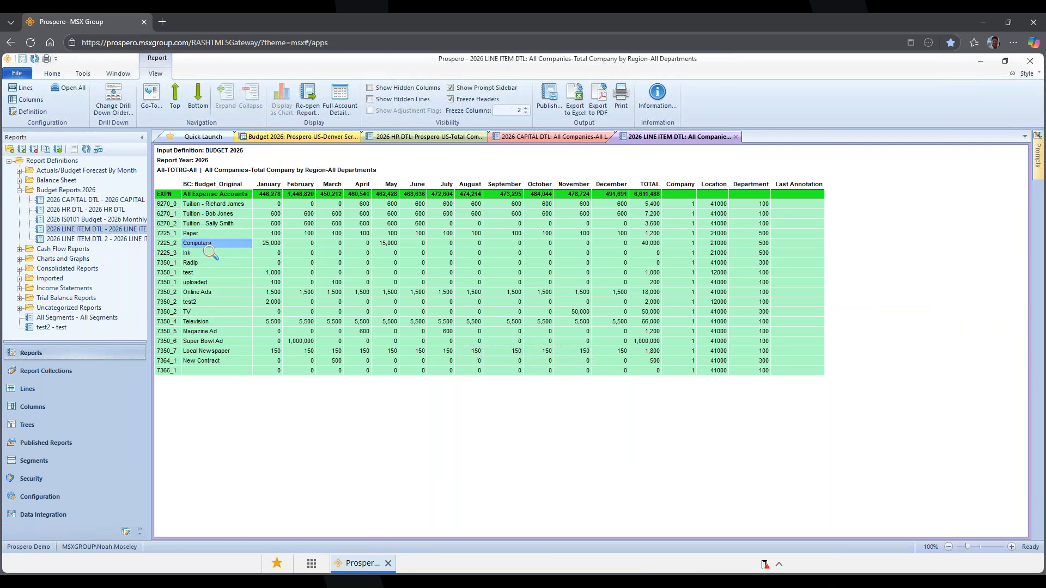
pyautogui.click(272, 234)
pyautogui.click(387, 234)
pyautogui.click(388, 243)
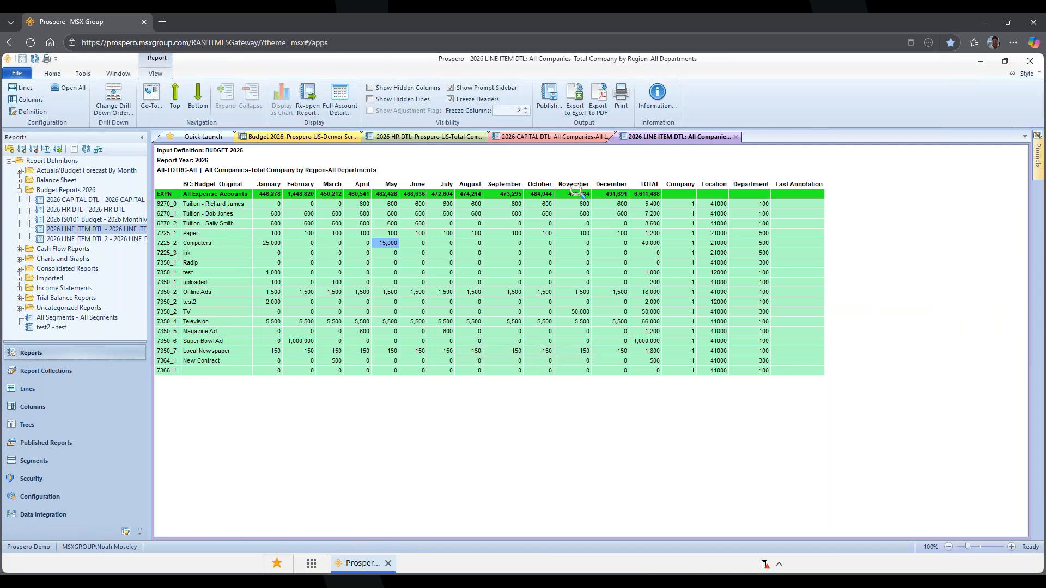
pyautogui.click(309, 101)
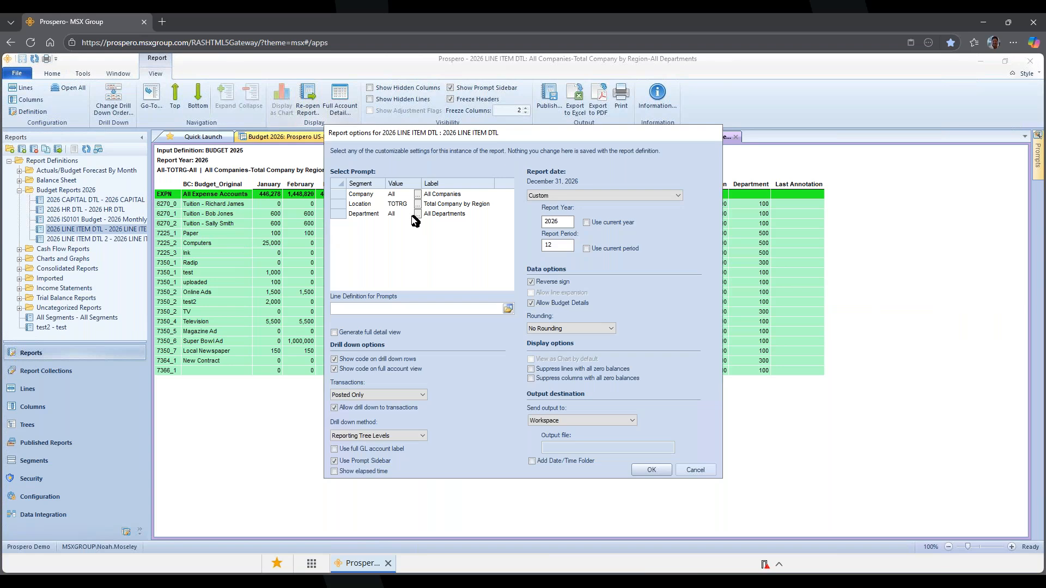
pyautogui.click(698, 470)
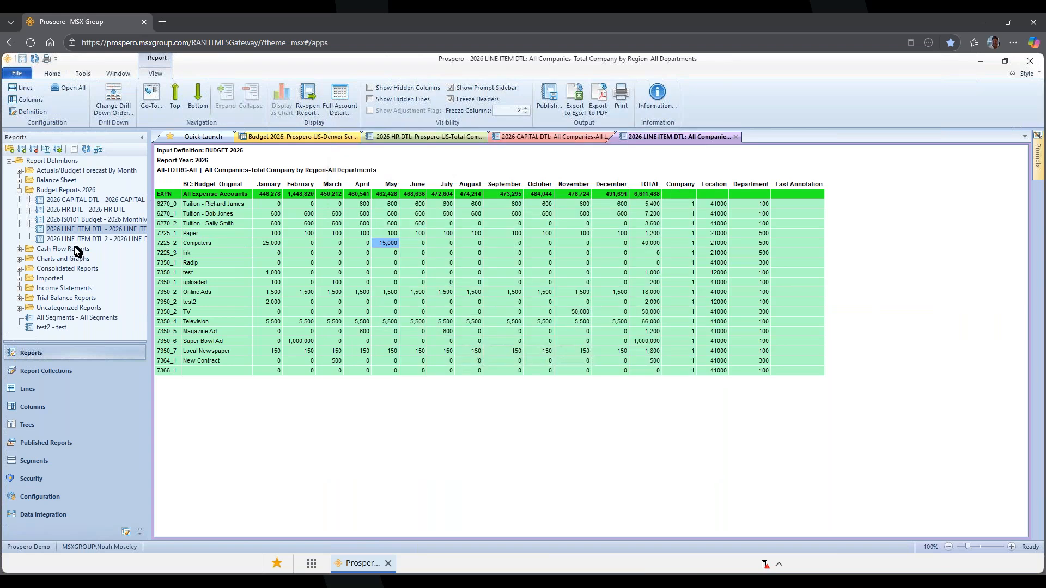
# - Run the 2026 LINE ITEM DTL 2 report for natural account 6270 Tuition Reimbursement, Total Company by Region, and review its line items
pyautogui.rightClick(76, 241)
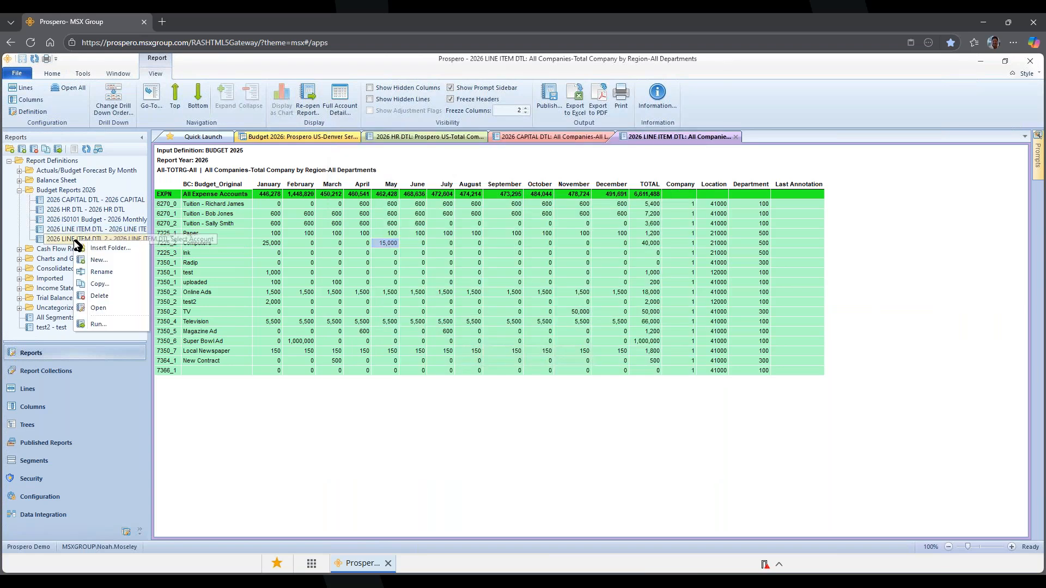
pyautogui.click(100, 325)
pyautogui.click(402, 196)
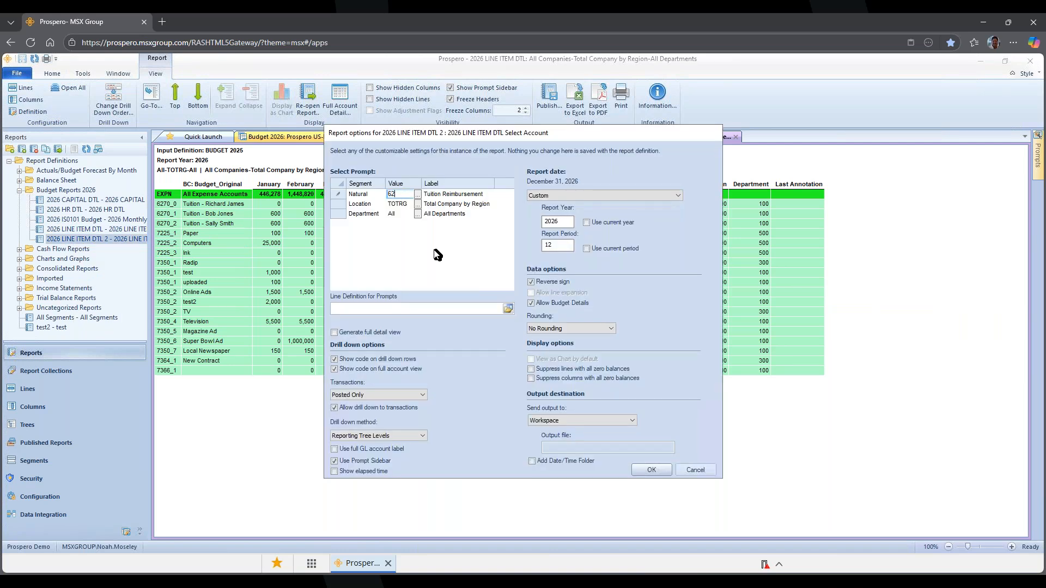
pyautogui.click(648, 470)
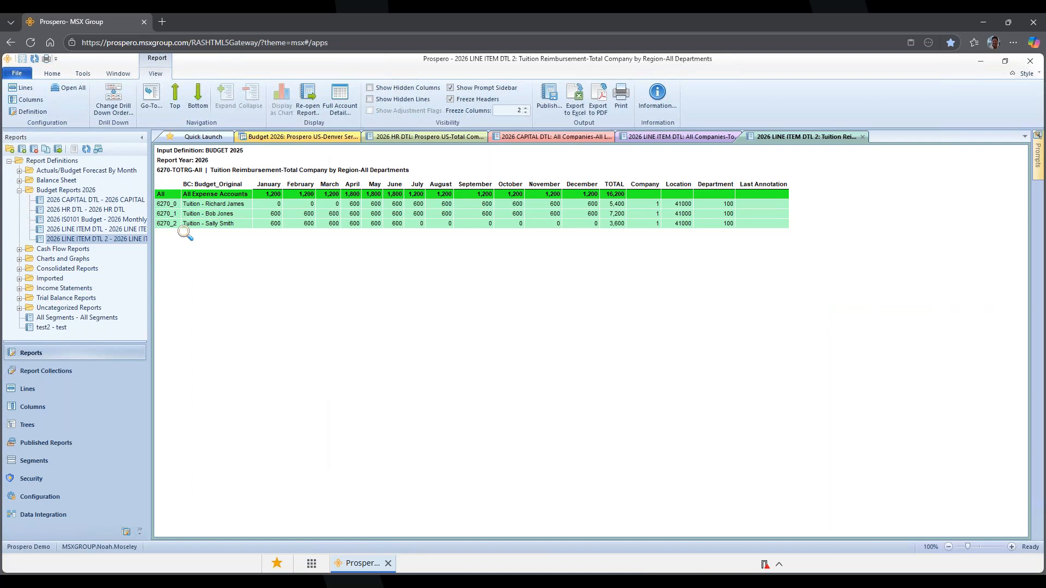
pyautogui.click(206, 214)
pyautogui.click(207, 225)
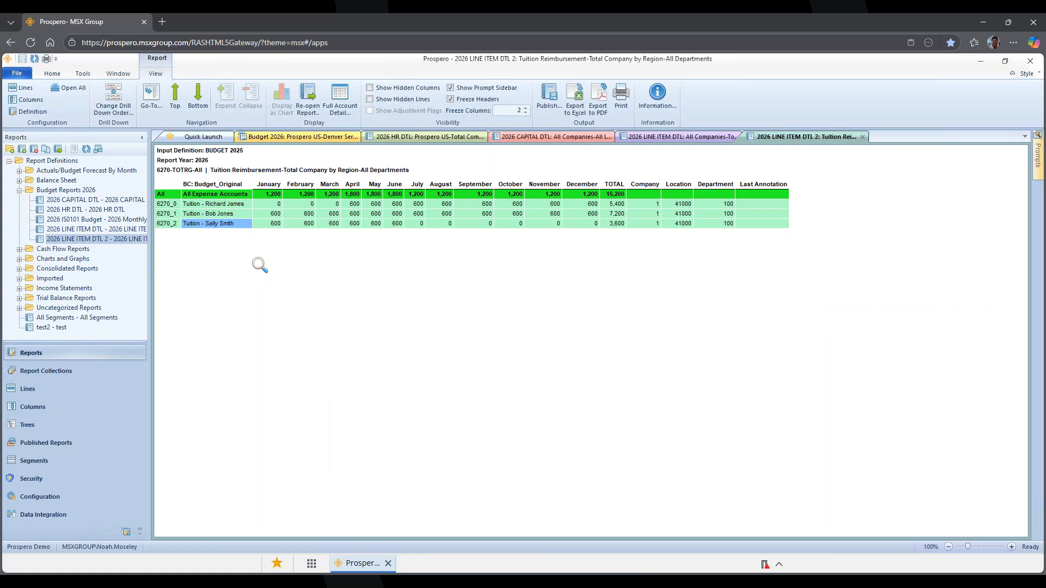
# - Close the line item, capital and HR detail reports and the Budget 2026 input
pyautogui.click(862, 137)
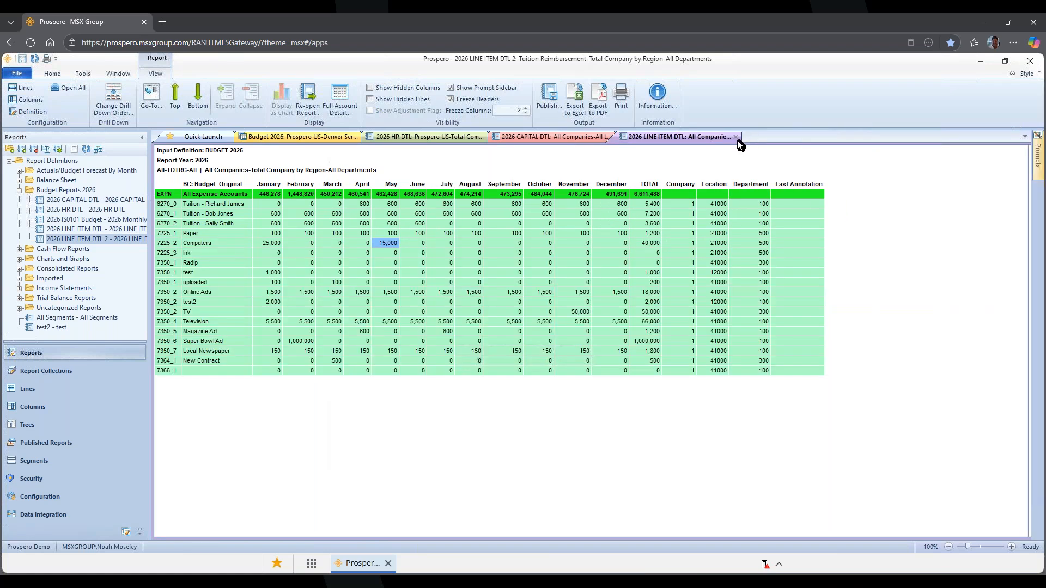
pyautogui.click(735, 137)
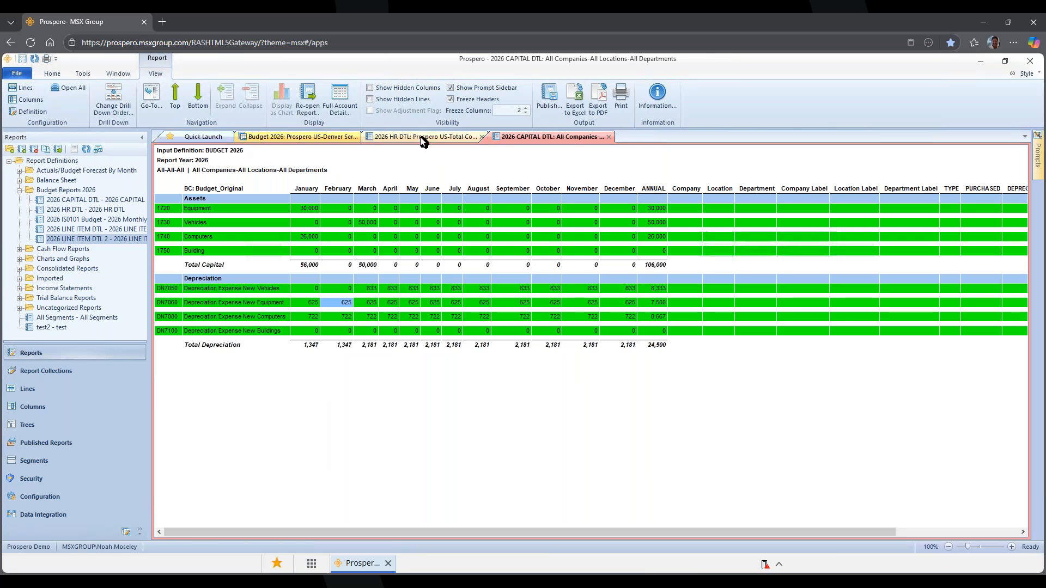
pyautogui.click(448, 138)
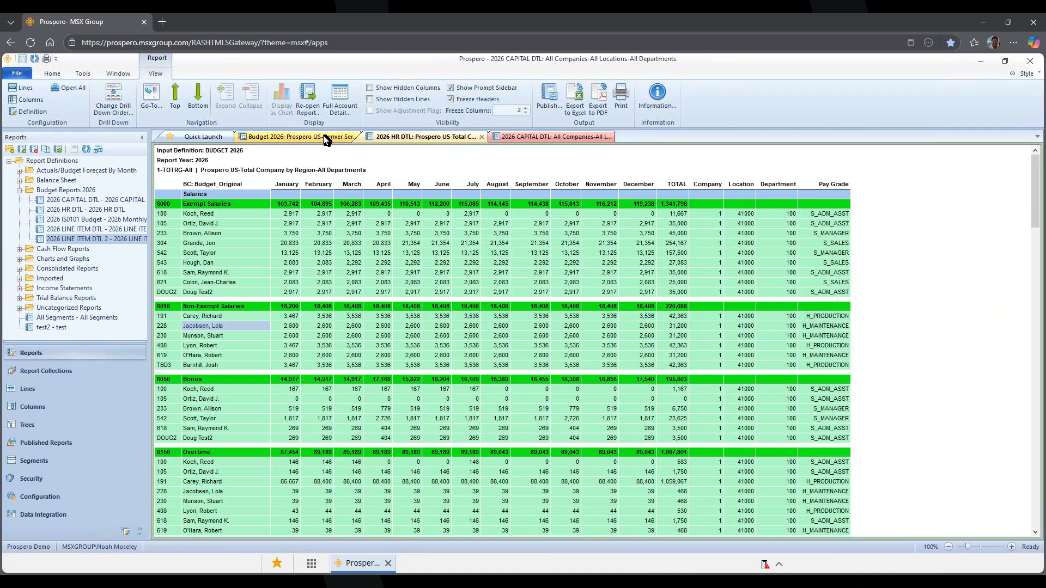
pyautogui.click(321, 139)
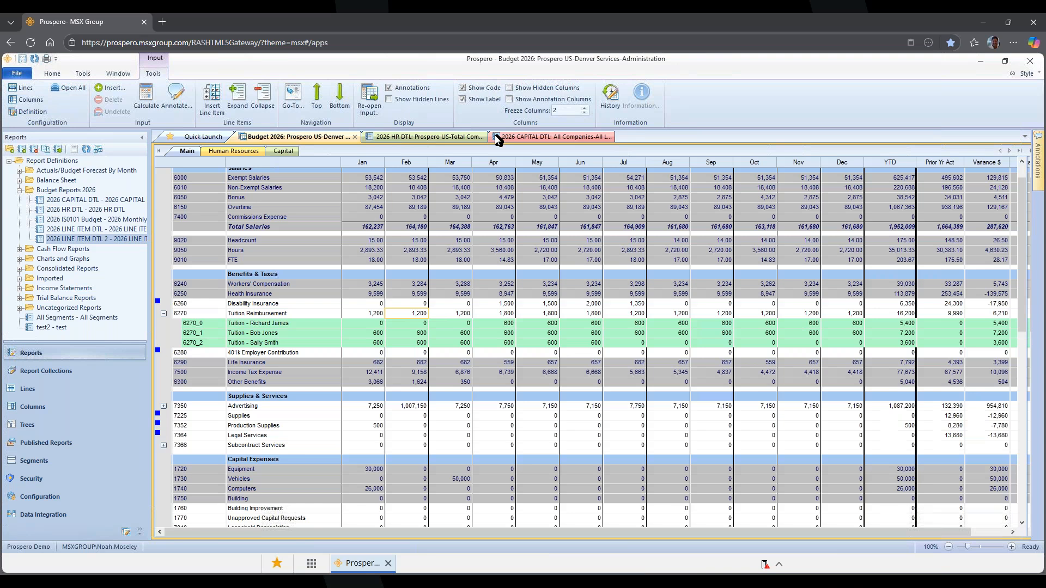
pyautogui.click(556, 138)
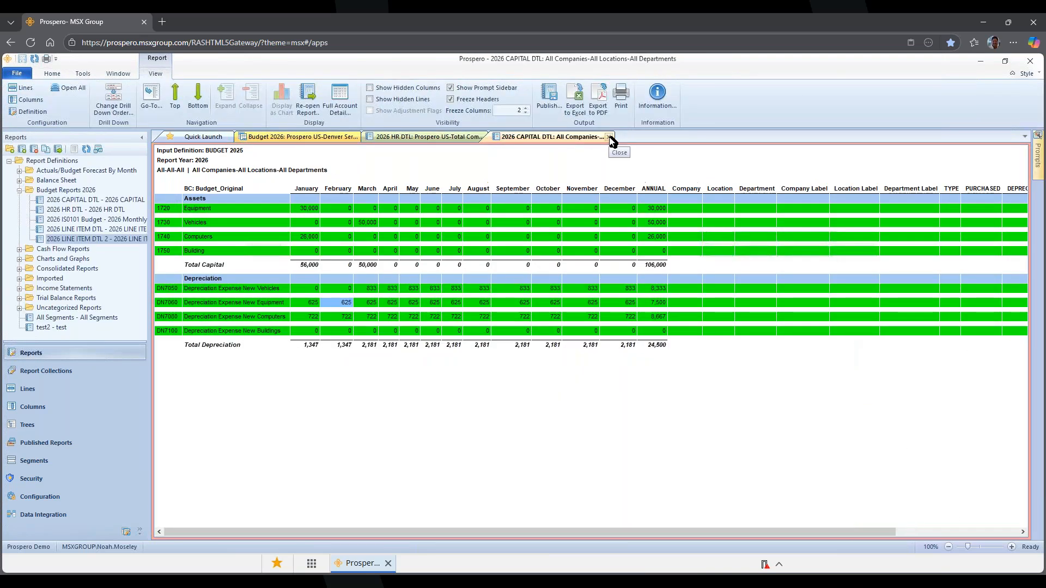
pyautogui.click(610, 138)
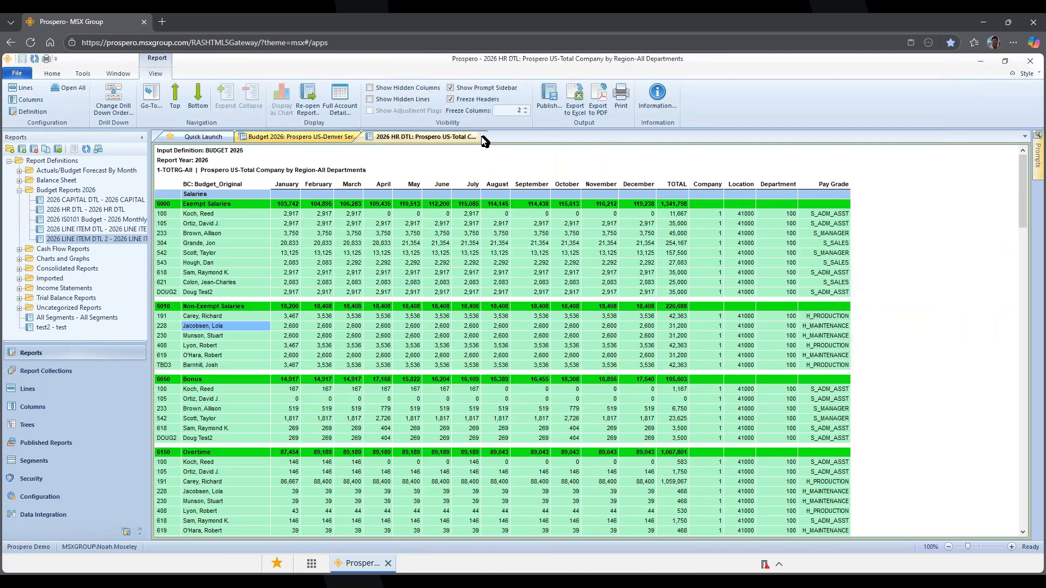
pyautogui.click(482, 137)
pyautogui.click(354, 136)
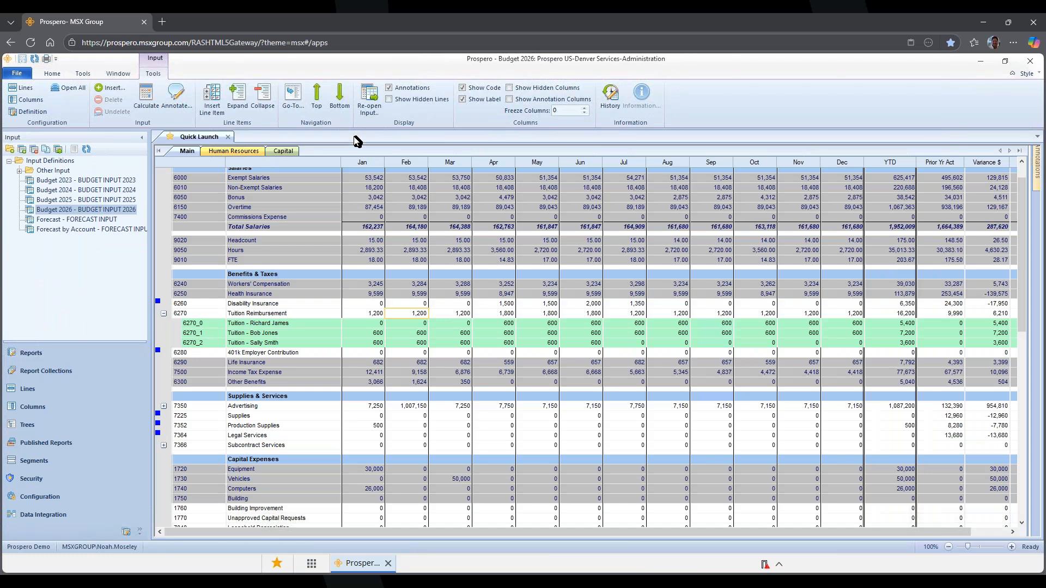
# - Open the options of the Monthly Income Statement Actual to Budget Variances report from Quick Launch and review its company, location and department prompts
pyautogui.click(33, 353)
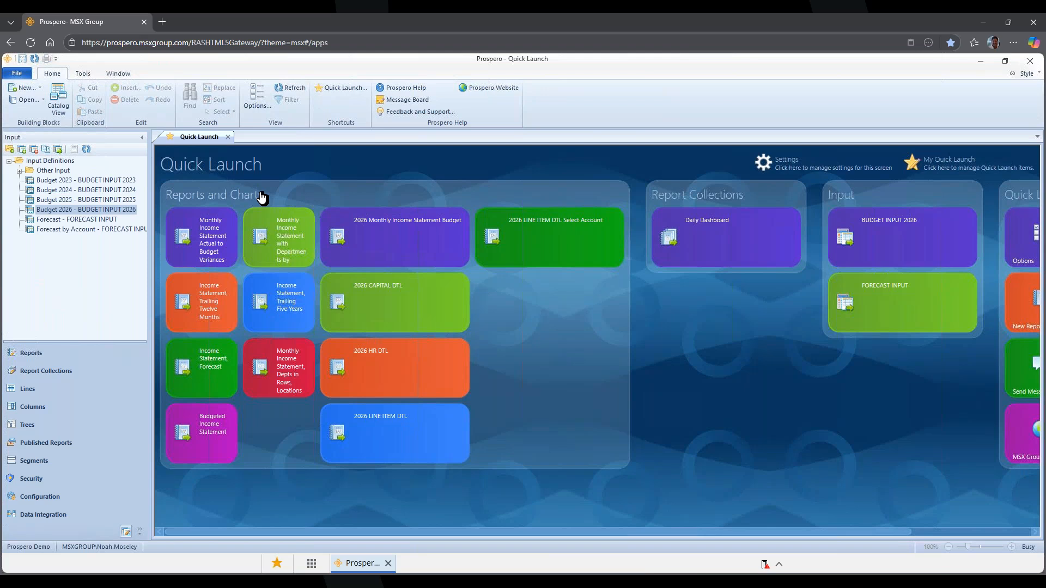
pyautogui.click(202, 242)
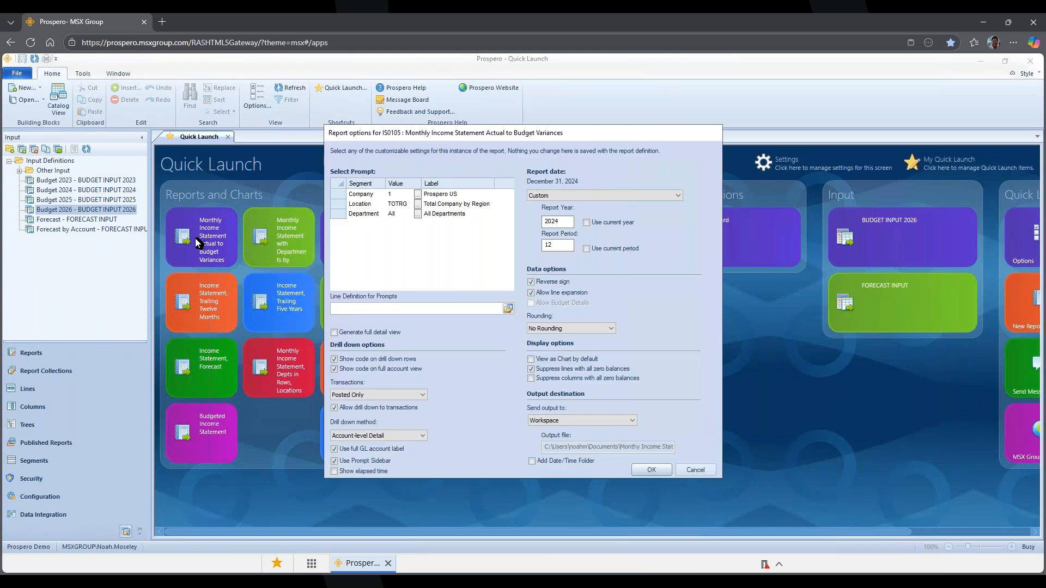
pyautogui.click(393, 195)
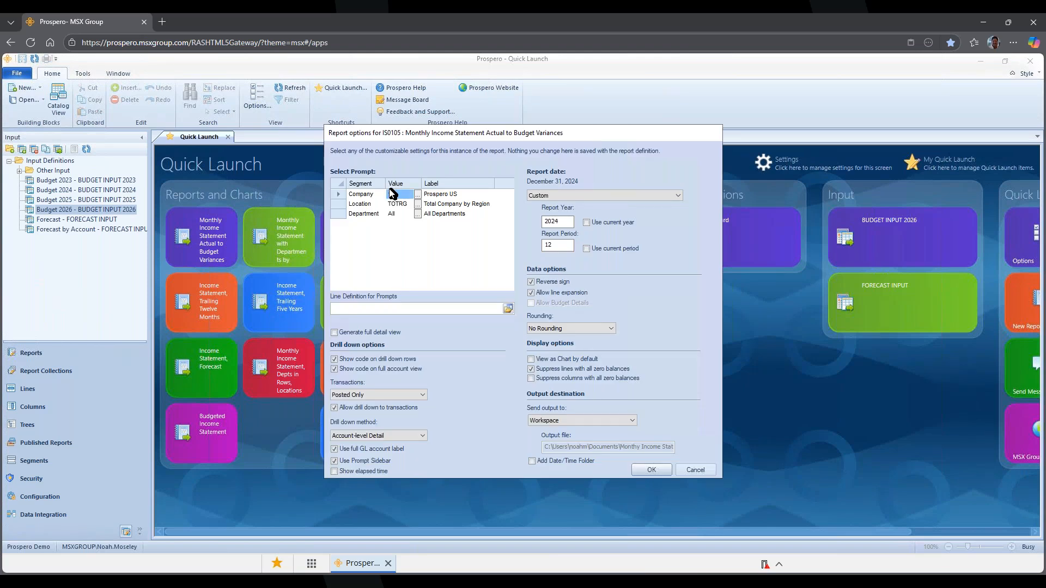
pyautogui.click(442, 195)
pyautogui.click(439, 215)
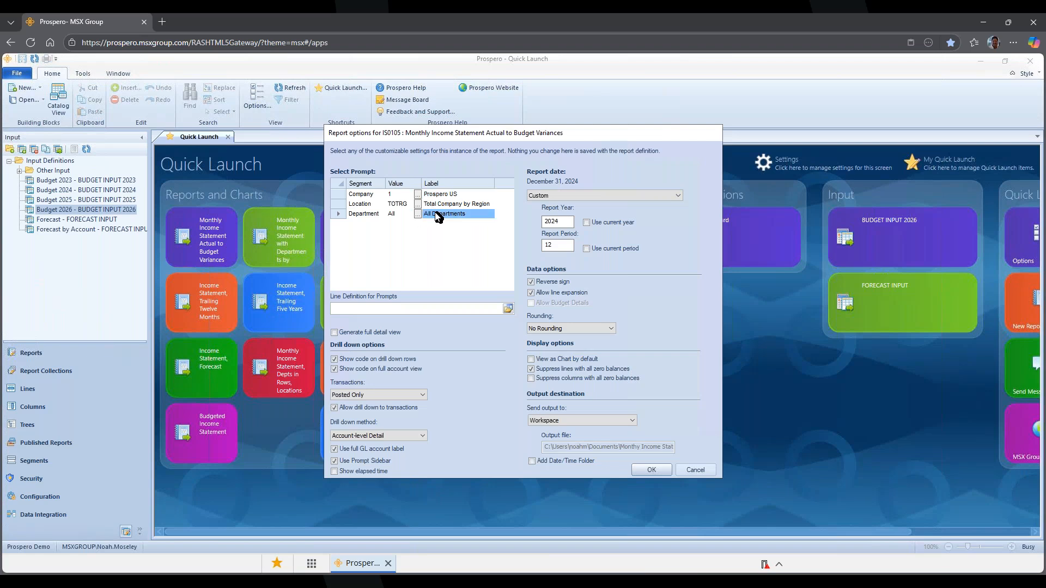
pyautogui.click(419, 204)
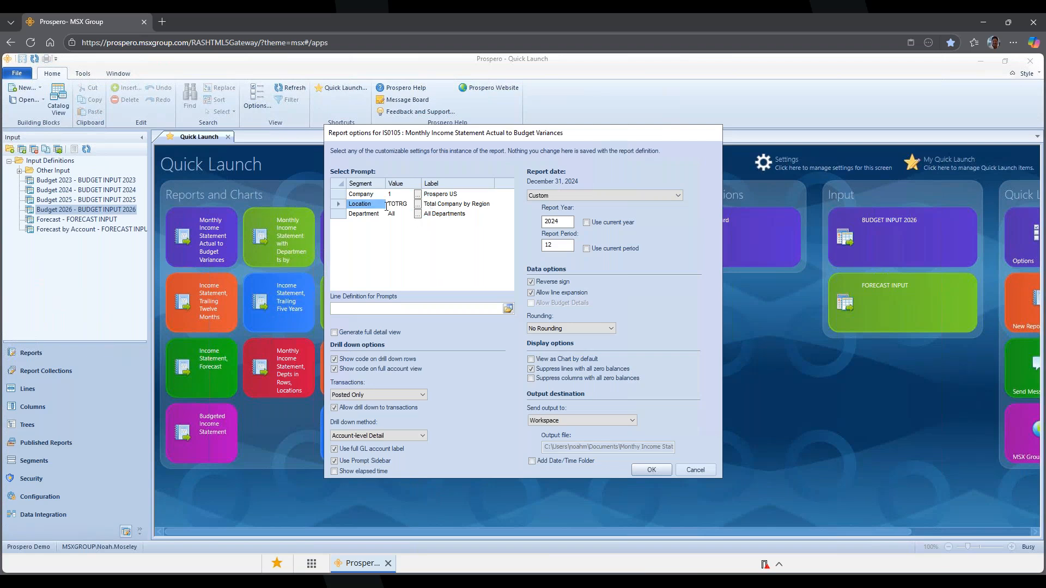
pyautogui.click(441, 205)
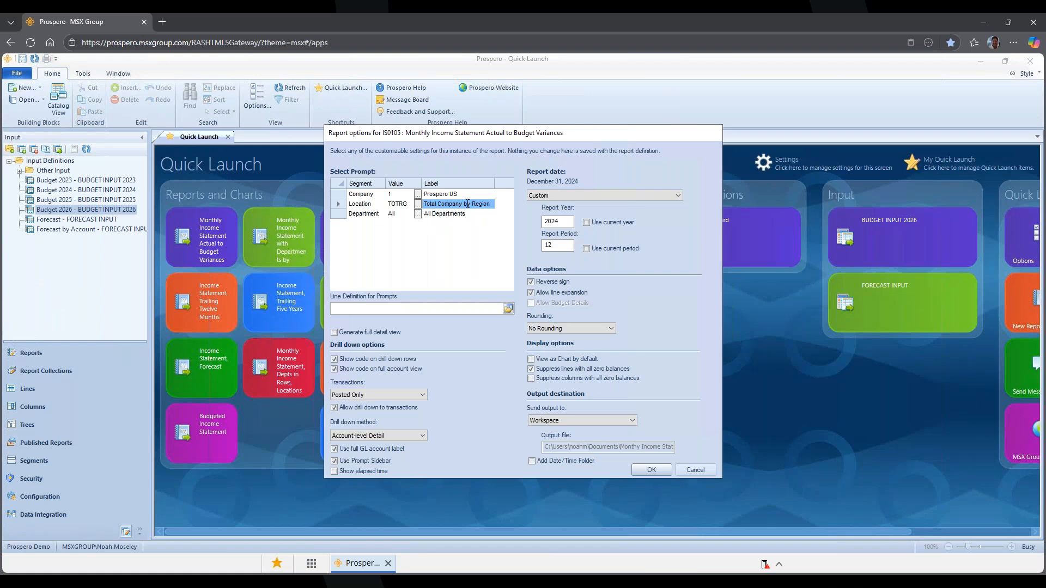
# - Show the Location prompt choices as a selection tree and examine the regions under TOTRG - Total Company by Region
pyautogui.click(418, 205)
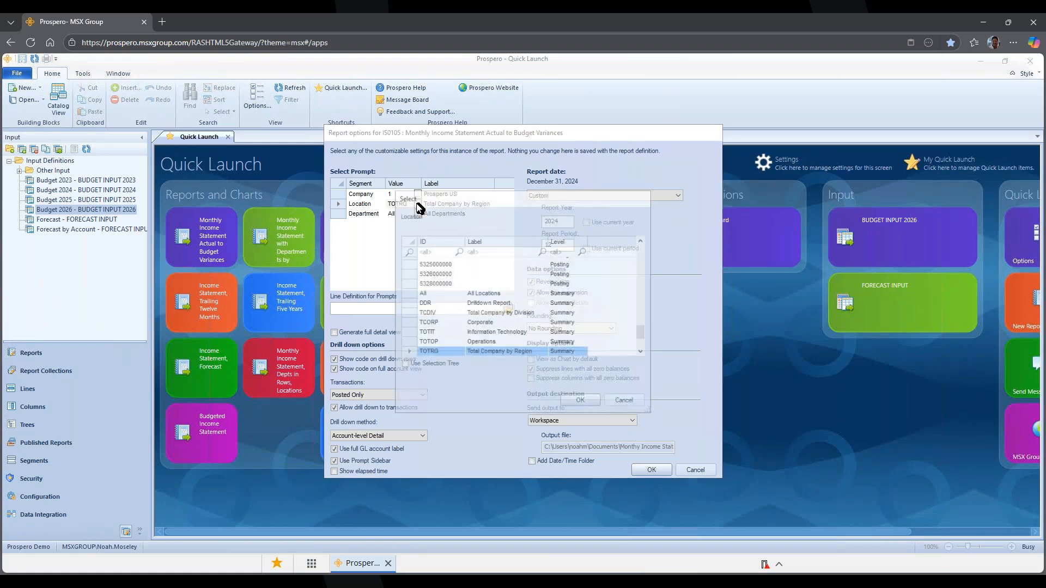
pyautogui.click(404, 364)
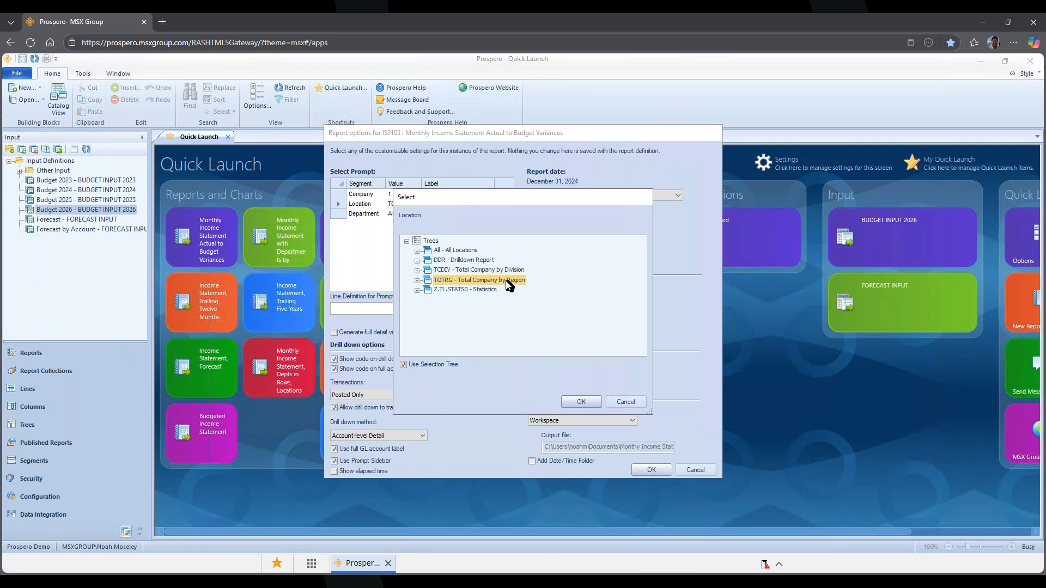
pyautogui.click(417, 280)
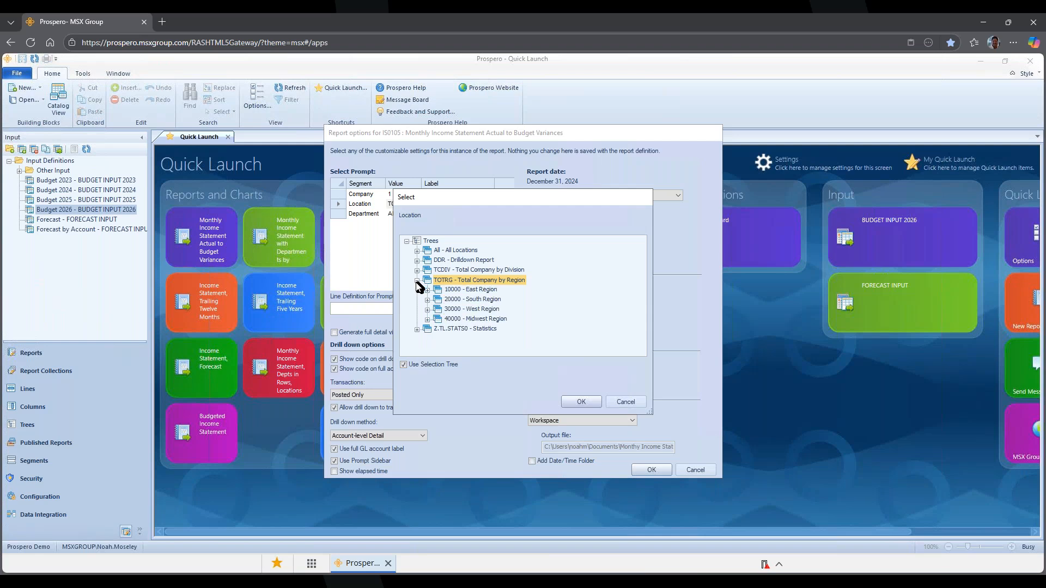
pyautogui.click(478, 290)
pyautogui.click(481, 300)
pyautogui.click(483, 309)
pyautogui.click(484, 320)
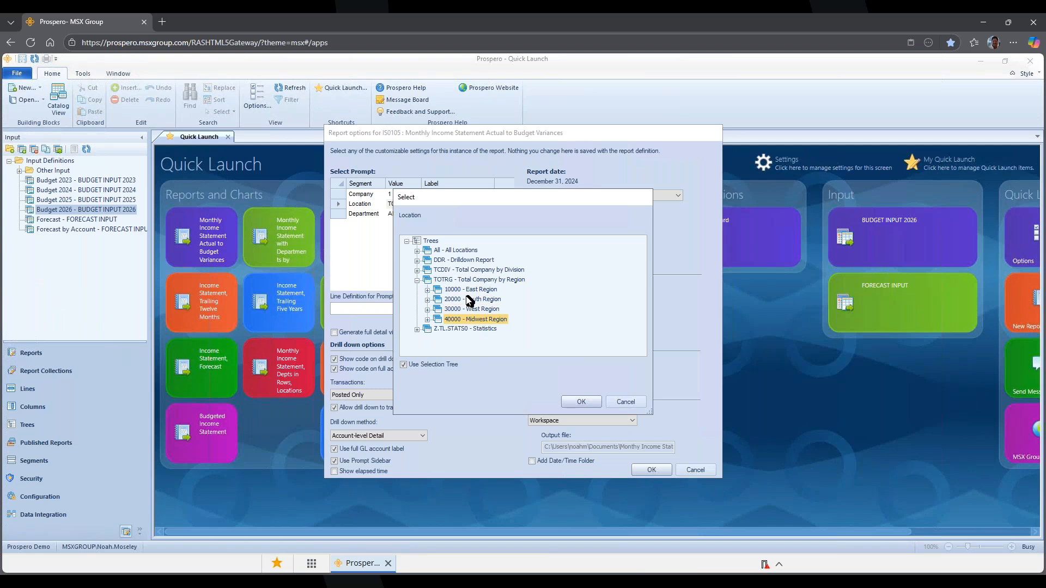
# - Expand the South Region and West Region in the location tree and examine the individual locations in each
pyautogui.click(428, 299)
pyautogui.click(482, 300)
pyautogui.click(482, 309)
pyautogui.click(479, 320)
pyautogui.click(479, 300)
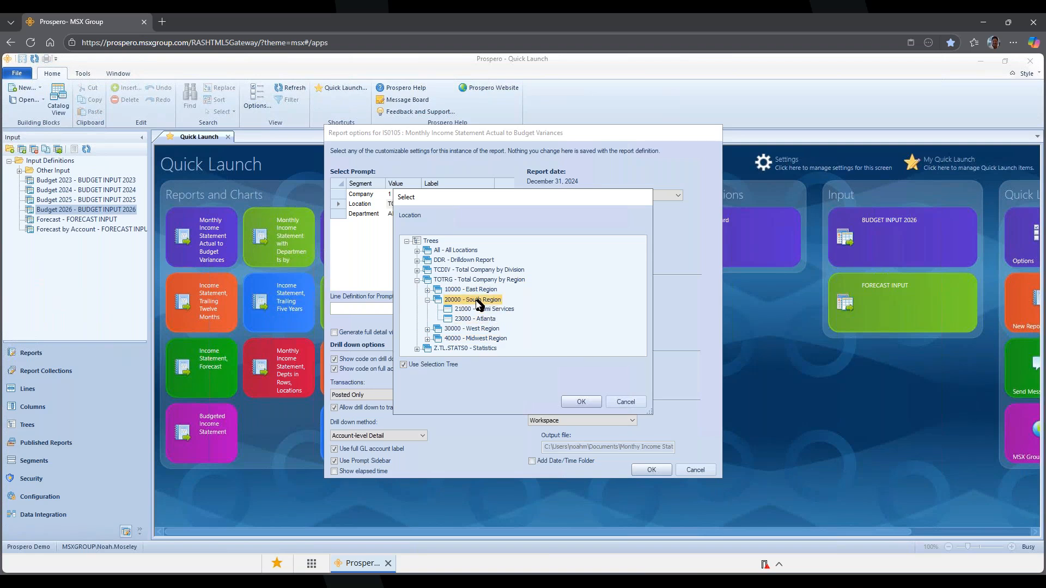
pyautogui.click(427, 328)
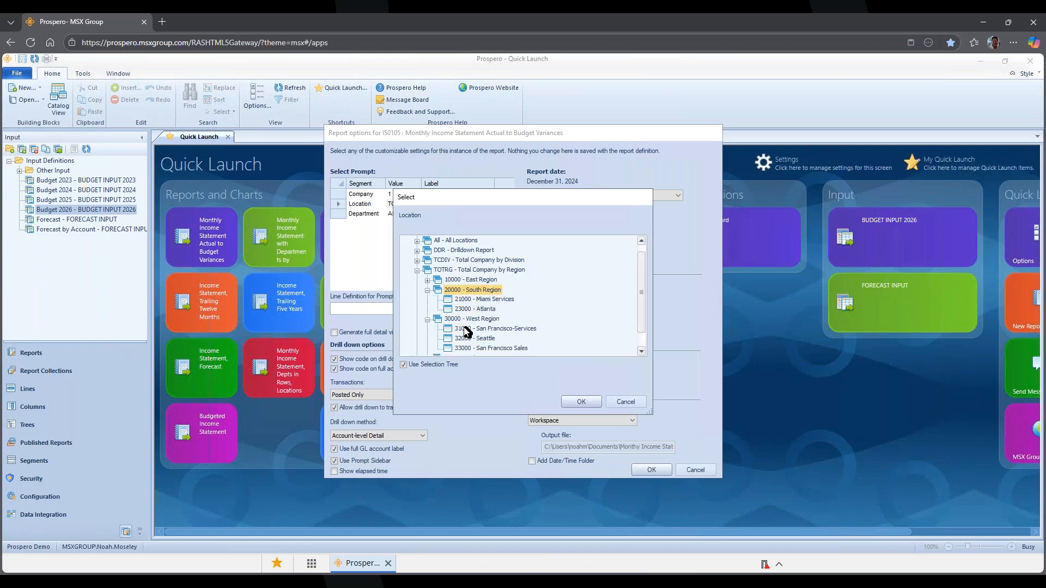
pyautogui.click(476, 330)
pyautogui.click(477, 338)
pyautogui.click(490, 349)
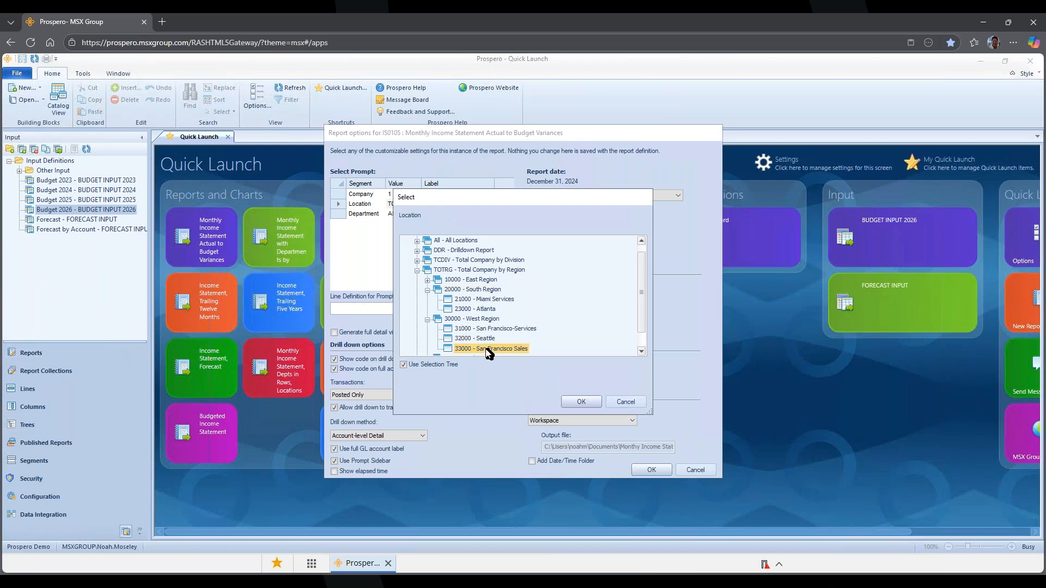
# - Select 20000 - South Region and 30000 - West Region together in the location tree
pyautogui.click(482, 321)
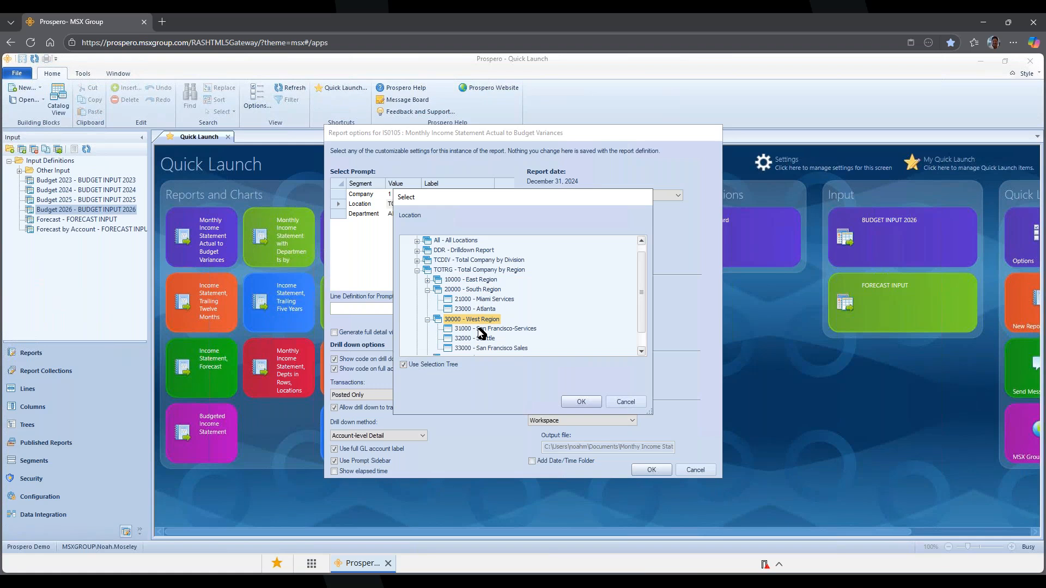
pyautogui.click(482, 290)
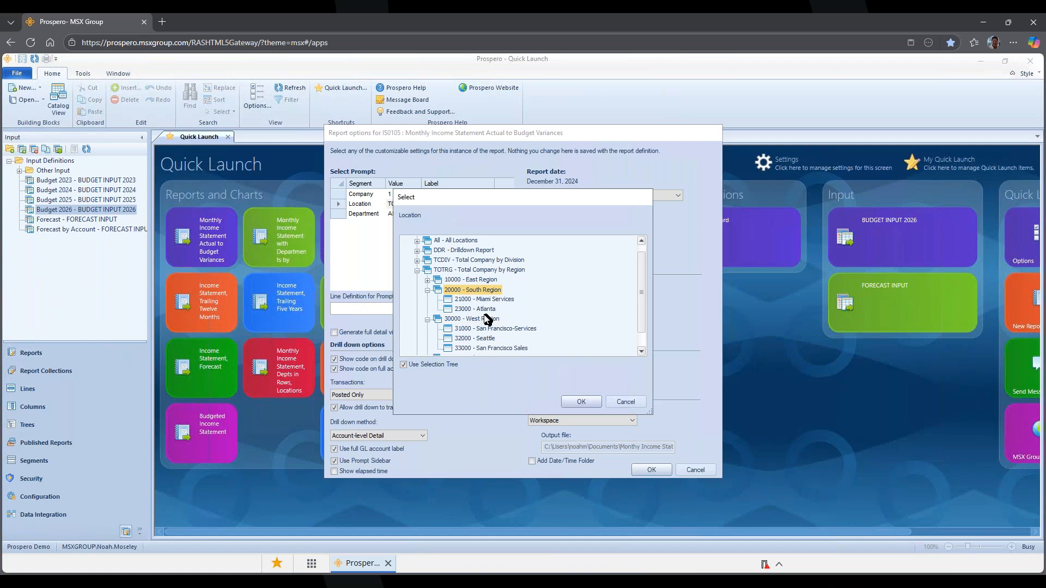
pyautogui.keyDown('ctrl'); pyautogui.click(486, 319); pyautogui.keyUp('ctrl')
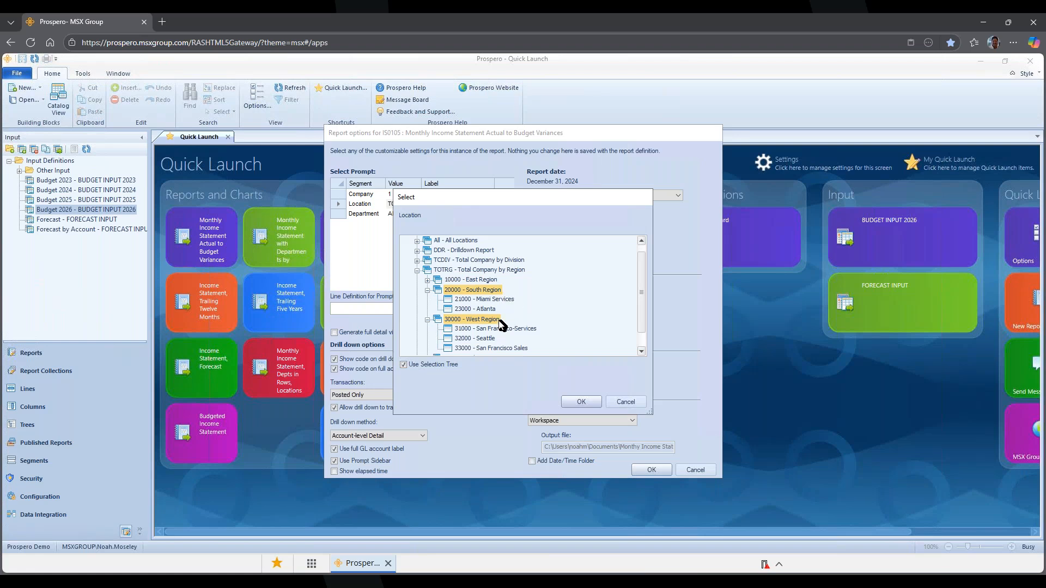
# - Set the Location prompt to TOTRG - Total Company by Region and run the Actual to Budget Variances report
pyautogui.click(493, 271)
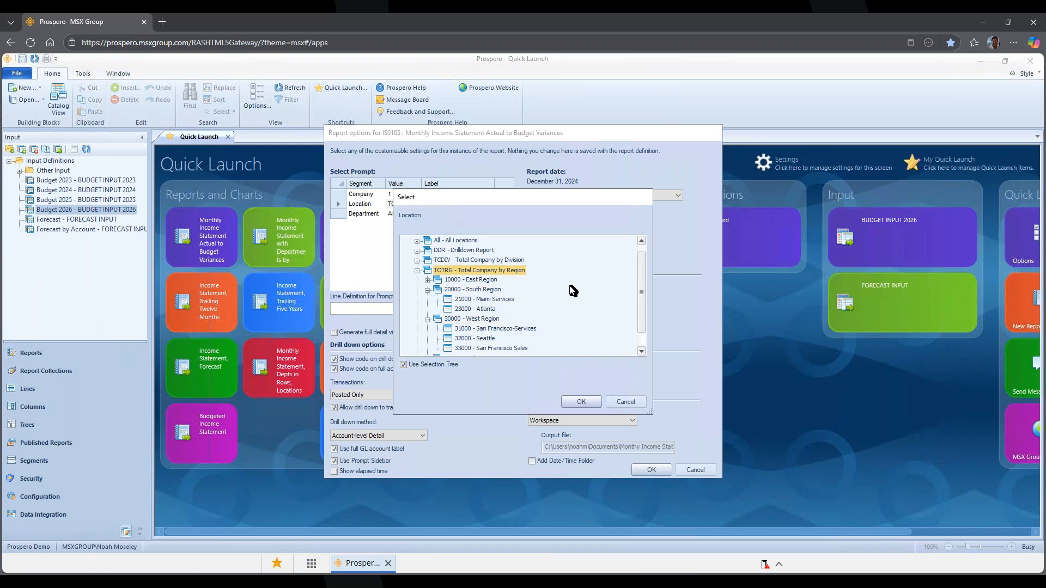
pyautogui.click(579, 402)
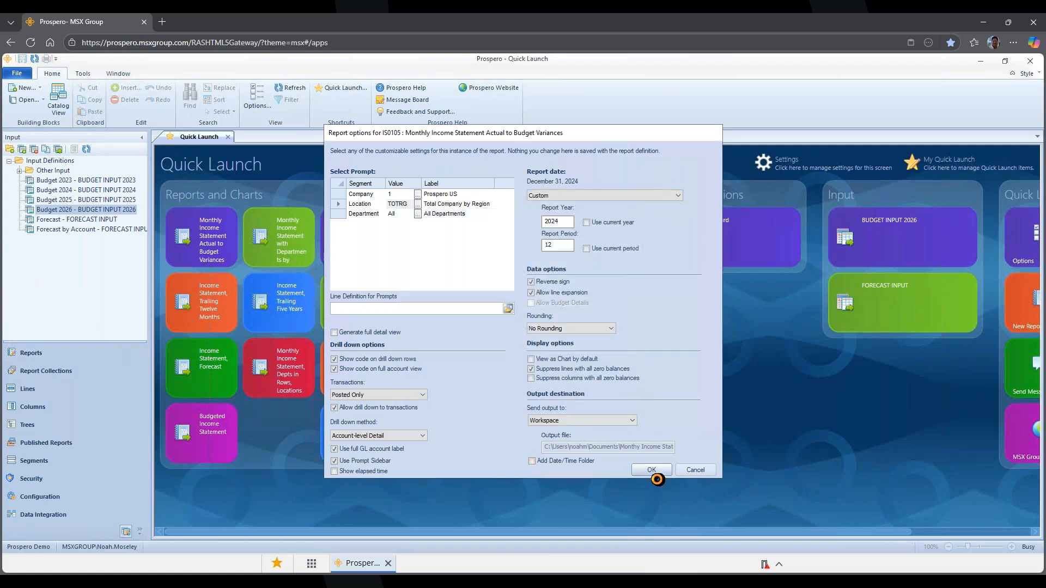
pyautogui.click(653, 471)
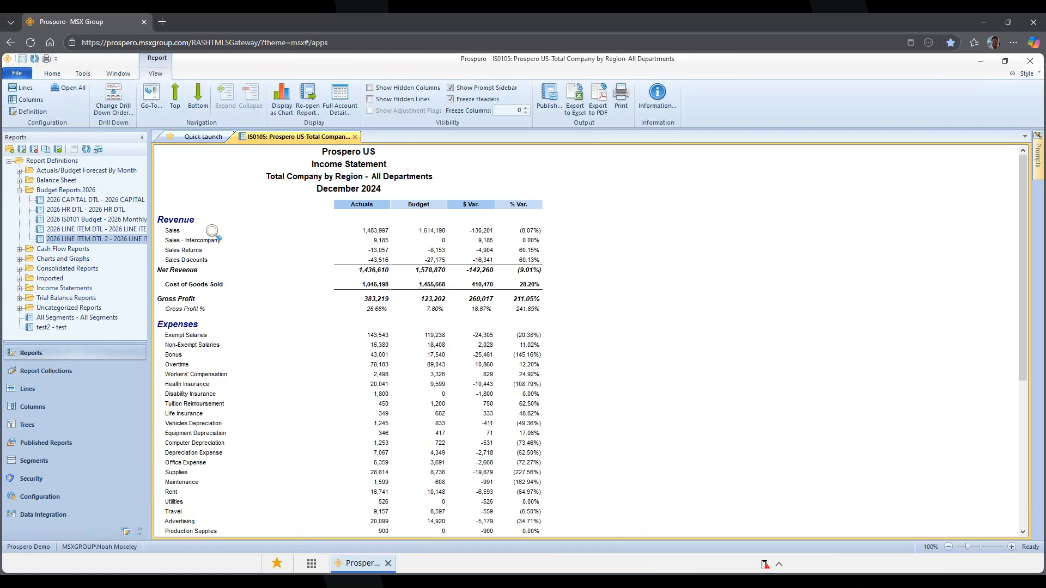
# - Review the Actuals, Budget, $ Var. and % Var. columns of the income statement
pyautogui.click(363, 220)
pyautogui.click(418, 220)
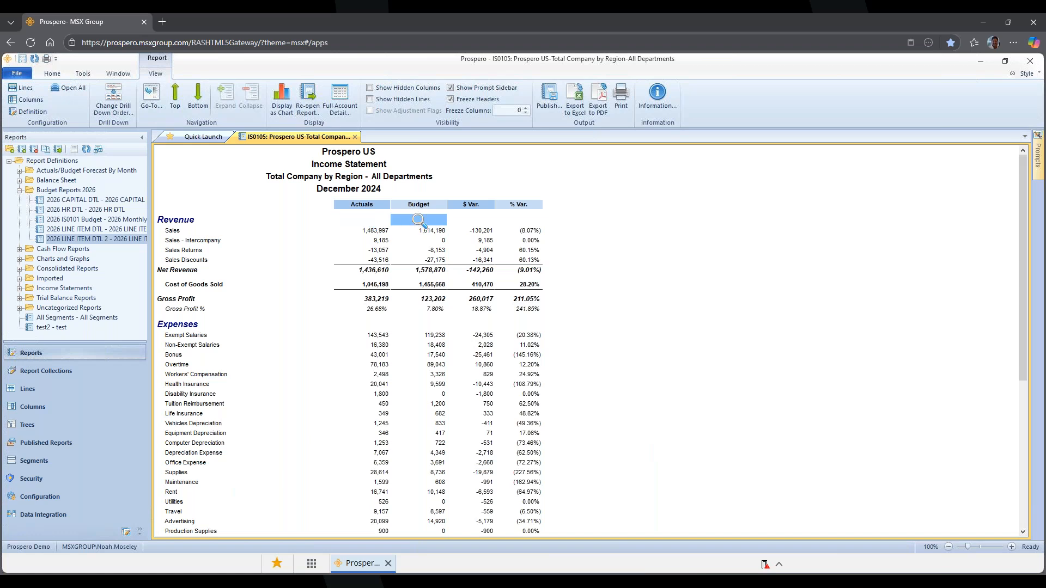
pyautogui.click(466, 220)
pyautogui.click(515, 220)
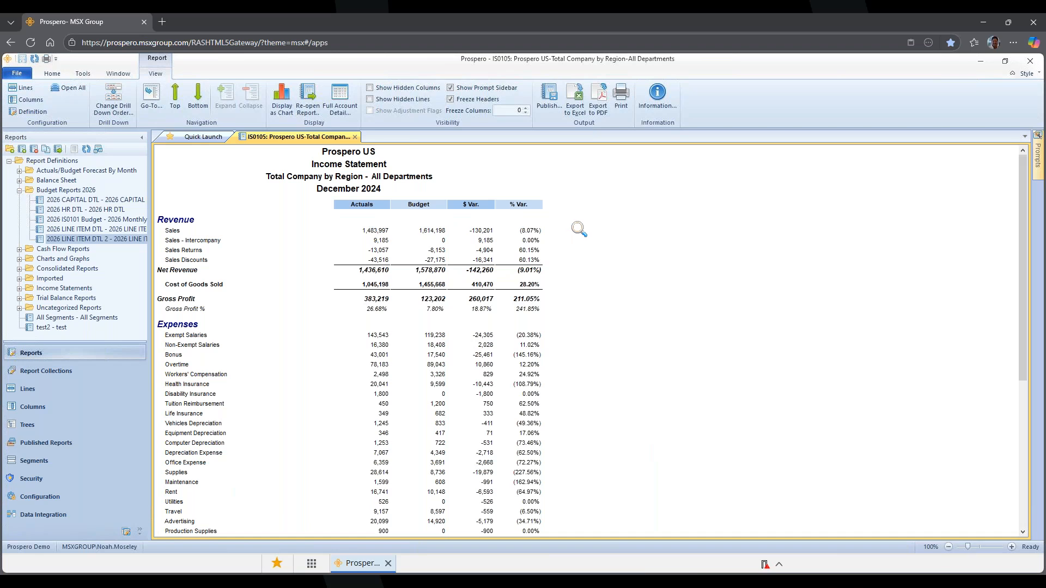
# - Jump to the Total Expenses line of the income statement with Go-To, review the expenses, and return to the report's beginning
pyautogui.click(152, 101)
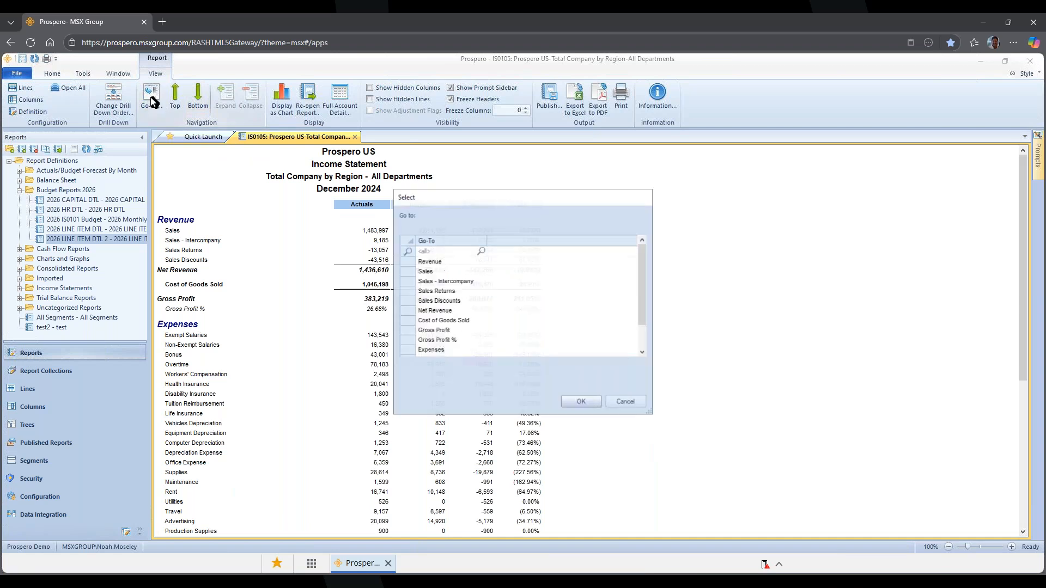
pyautogui.scroll(-1, 435, 346)
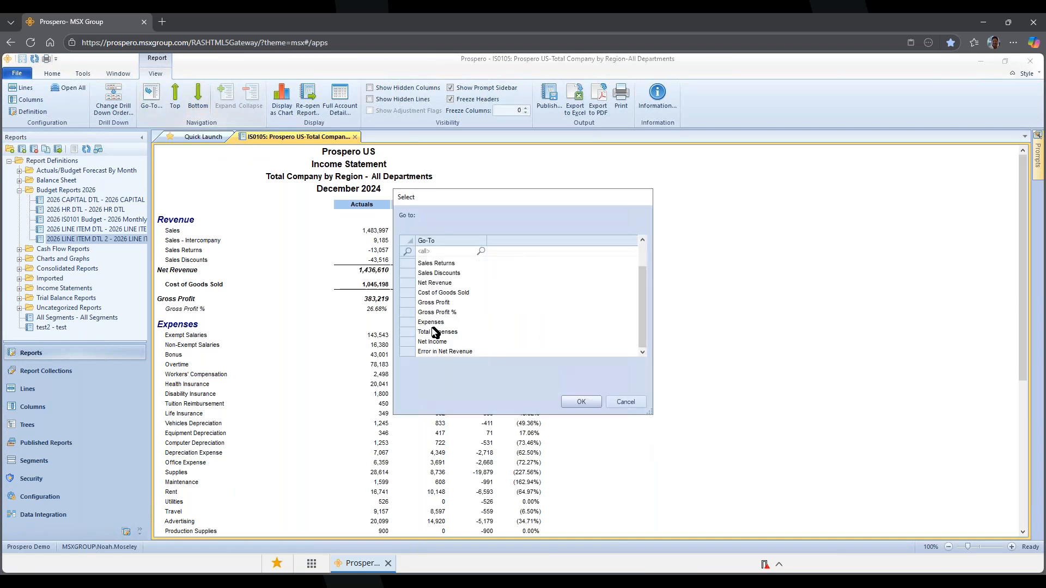
pyautogui.click(435, 333)
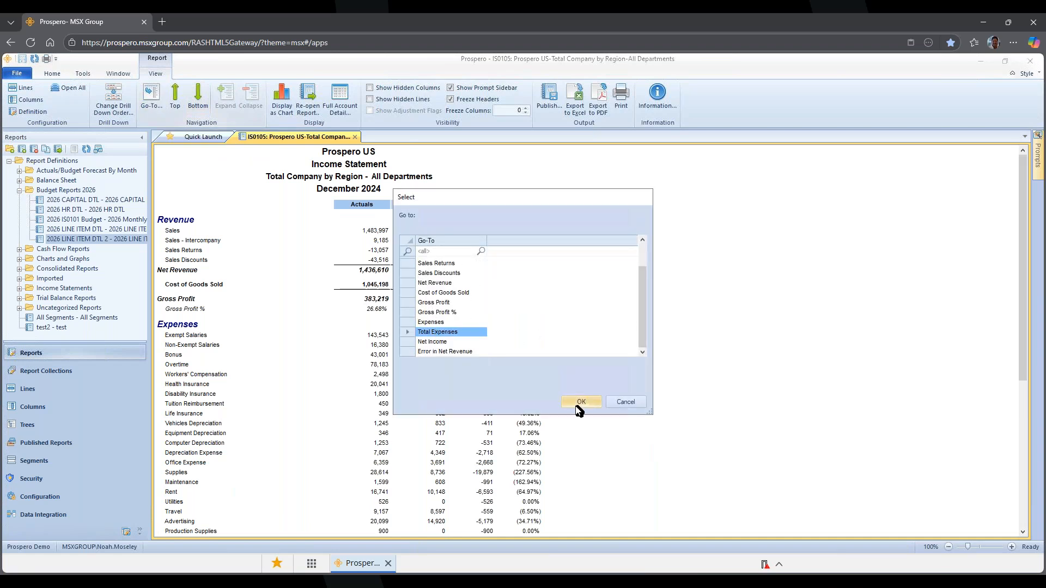
pyautogui.click(577, 407)
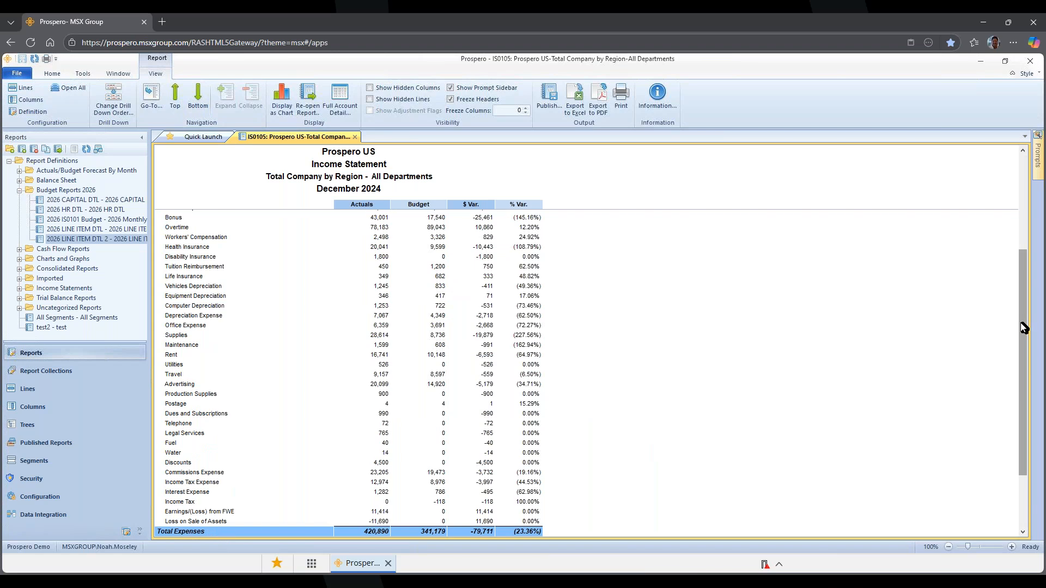
pyautogui.click(179, 100)
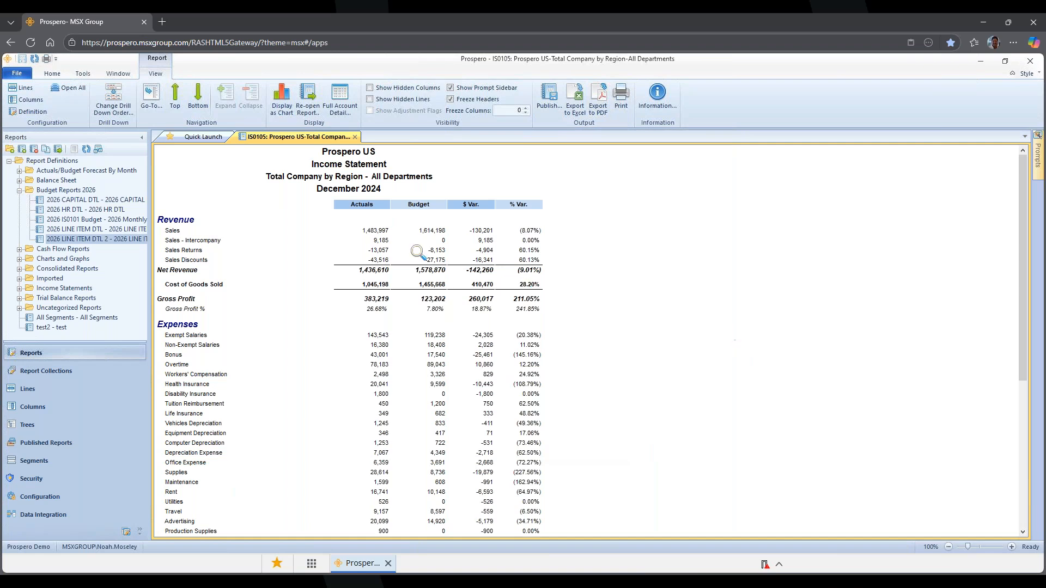
# - Drill down from the Sales line under Revenue to its account-level detail
pyautogui.click(382, 230)
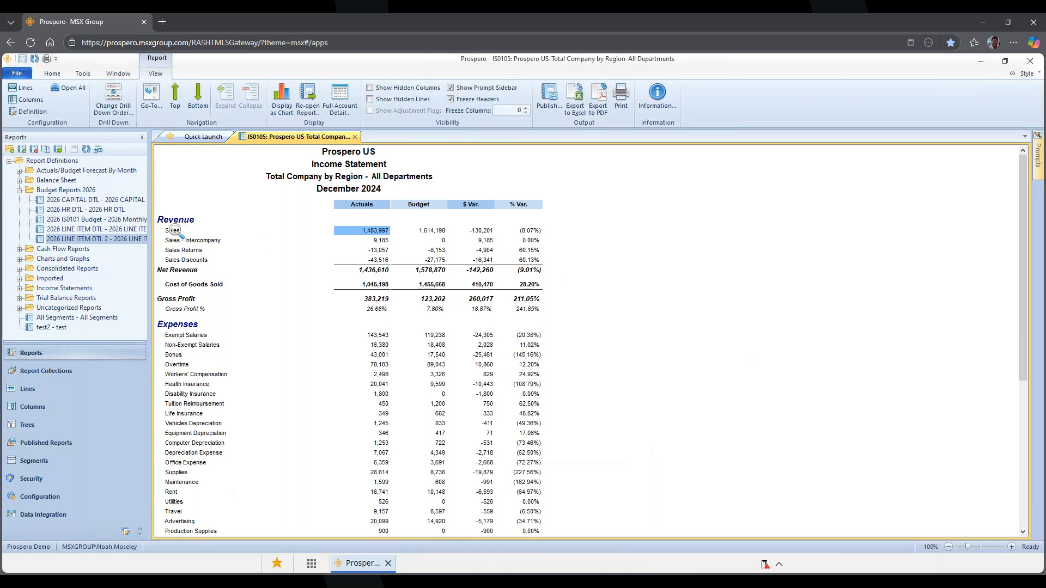
pyautogui.click(224, 232)
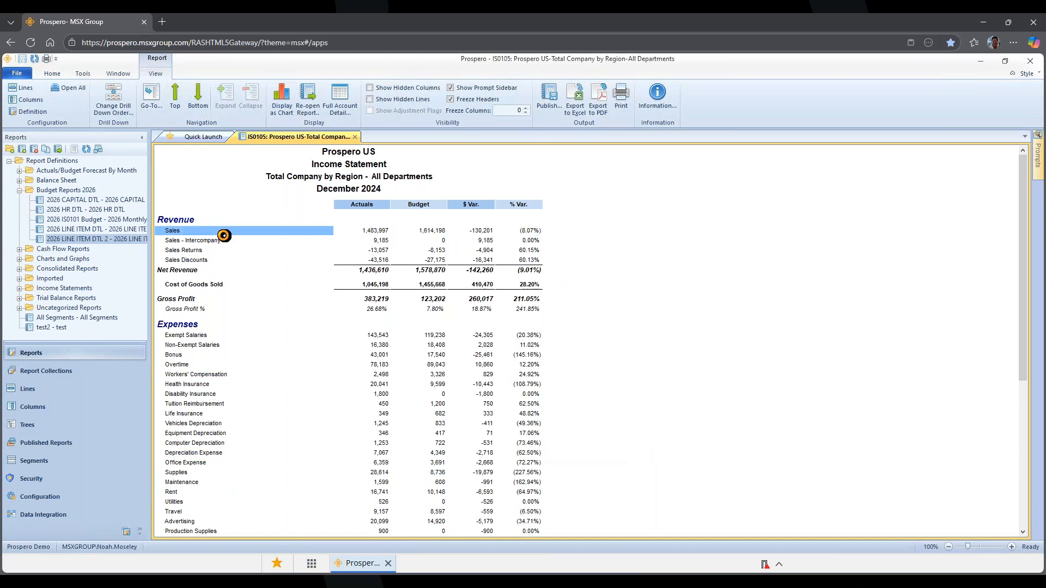
pyautogui.doubleClick(224, 235)
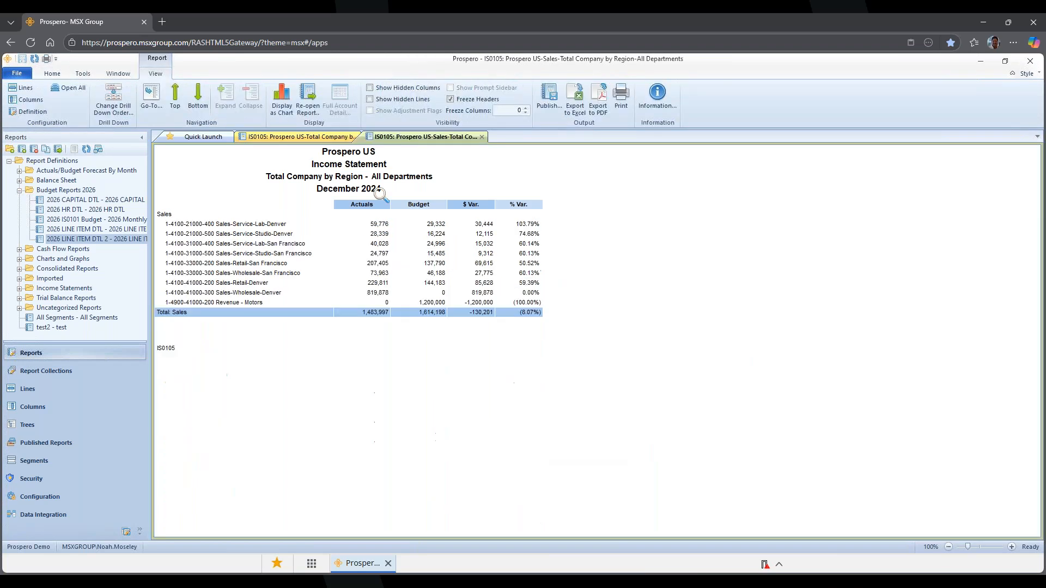
# - Review the Denver and San Francisco service sales accounts and their actuals in the Sales drill-down
pyautogui.click(225, 224)
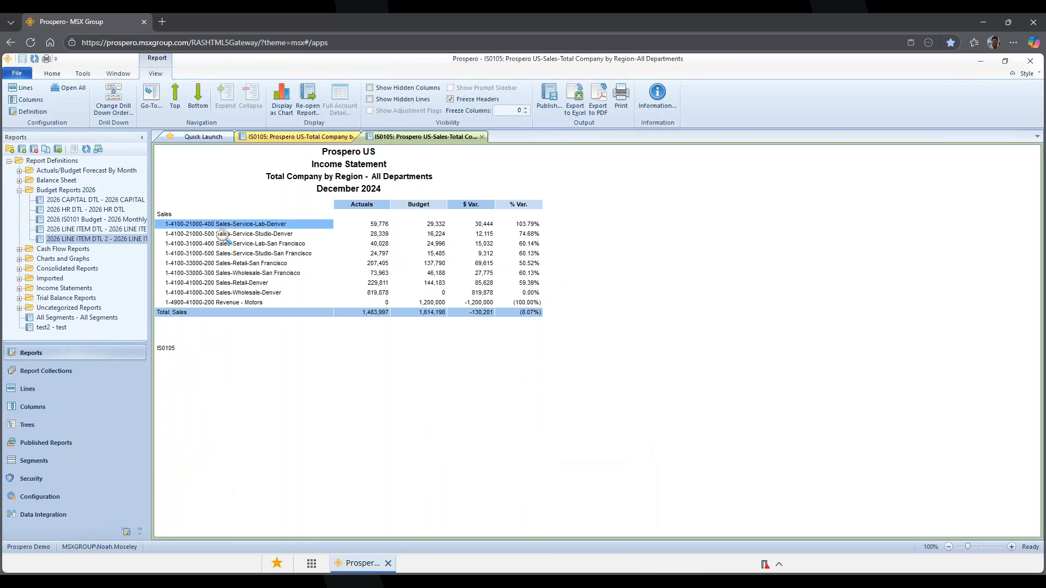
pyautogui.click(224, 234)
pyautogui.click(223, 244)
pyautogui.click(223, 253)
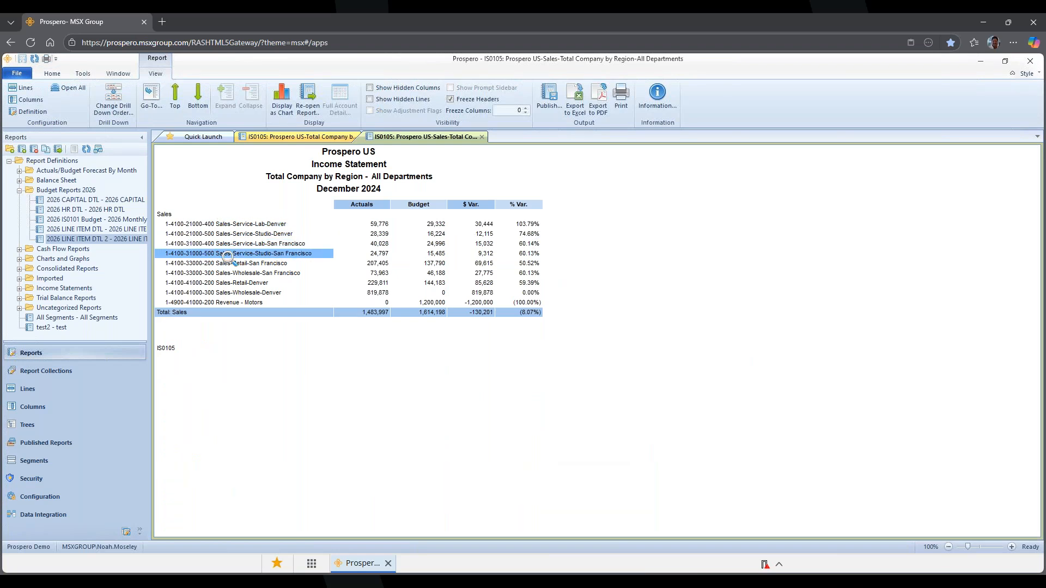
pyautogui.click(370, 225)
pyautogui.click(367, 234)
pyautogui.click(365, 243)
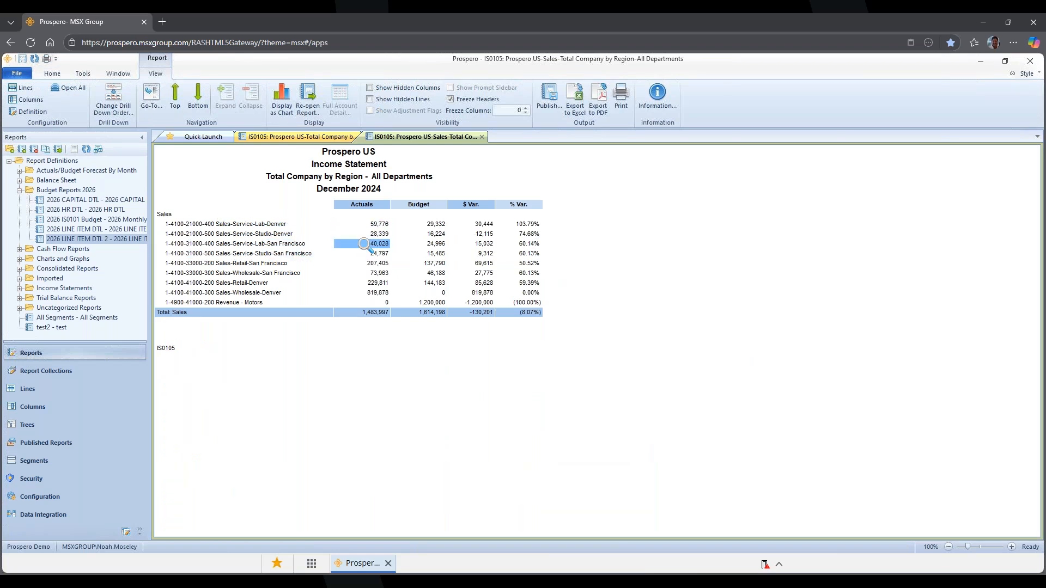
pyautogui.click(364, 253)
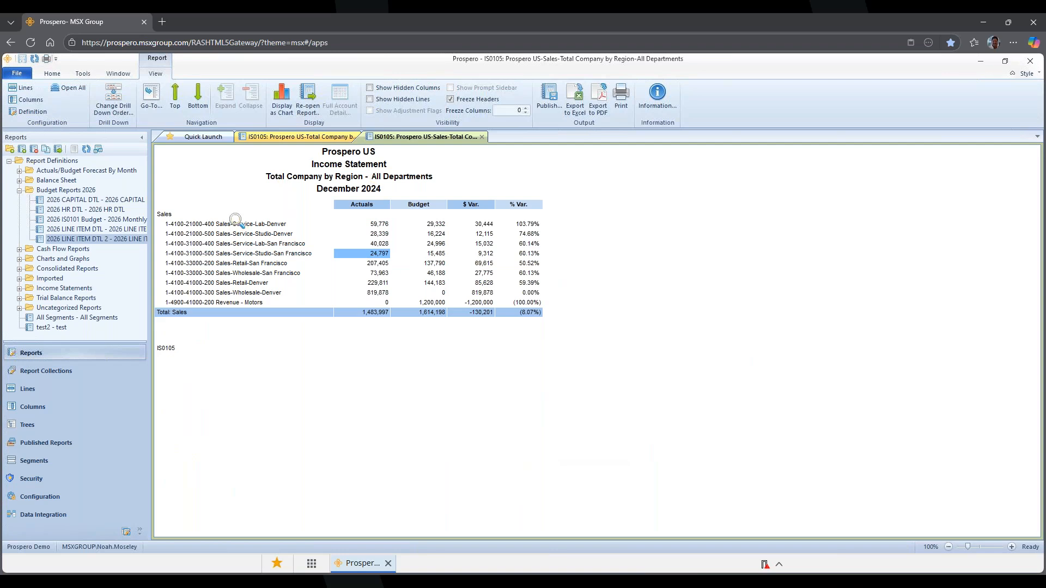
pyautogui.click(267, 225)
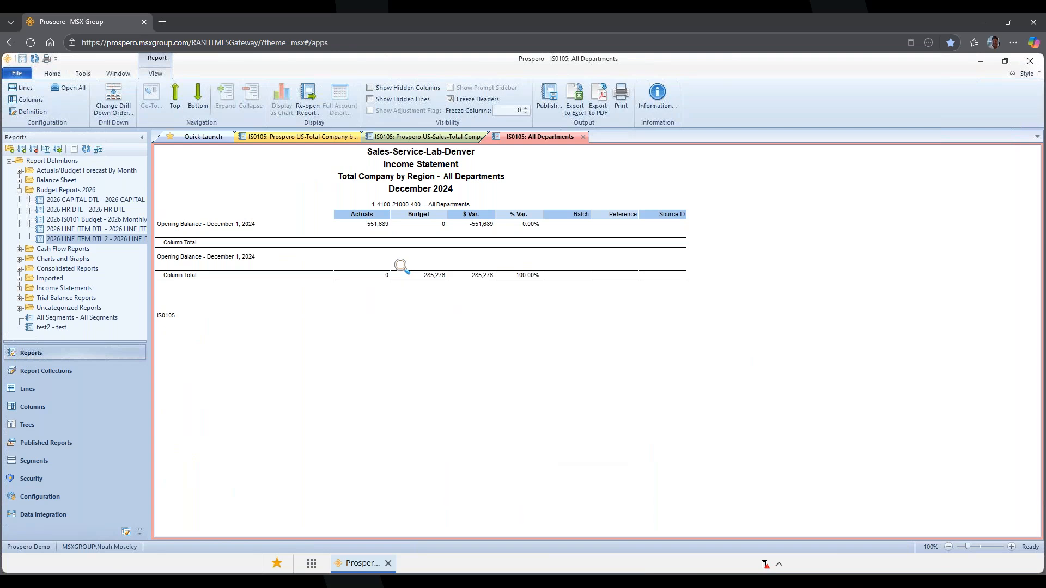
pyautogui.click(583, 138)
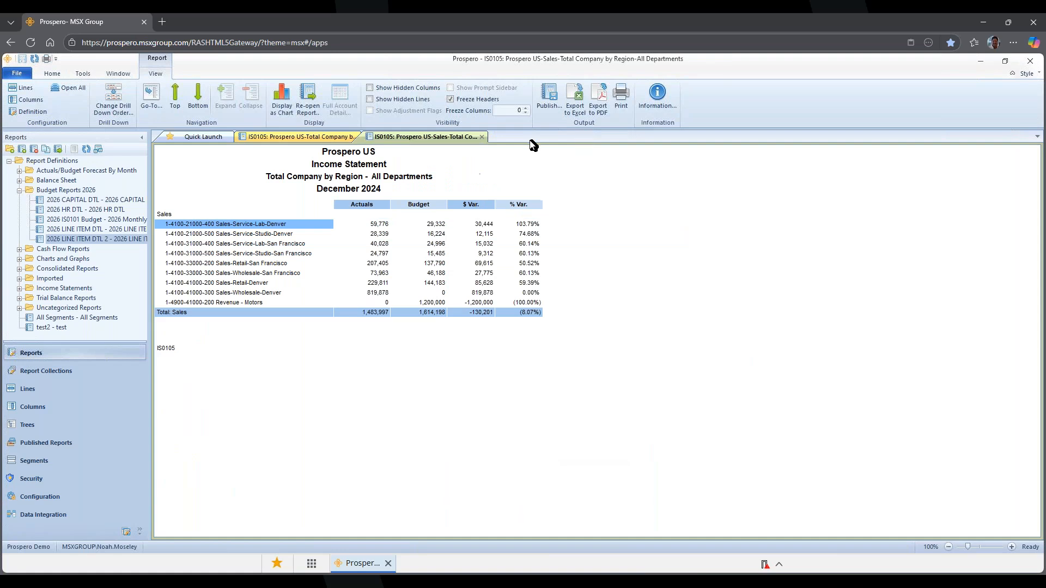
pyautogui.click(482, 136)
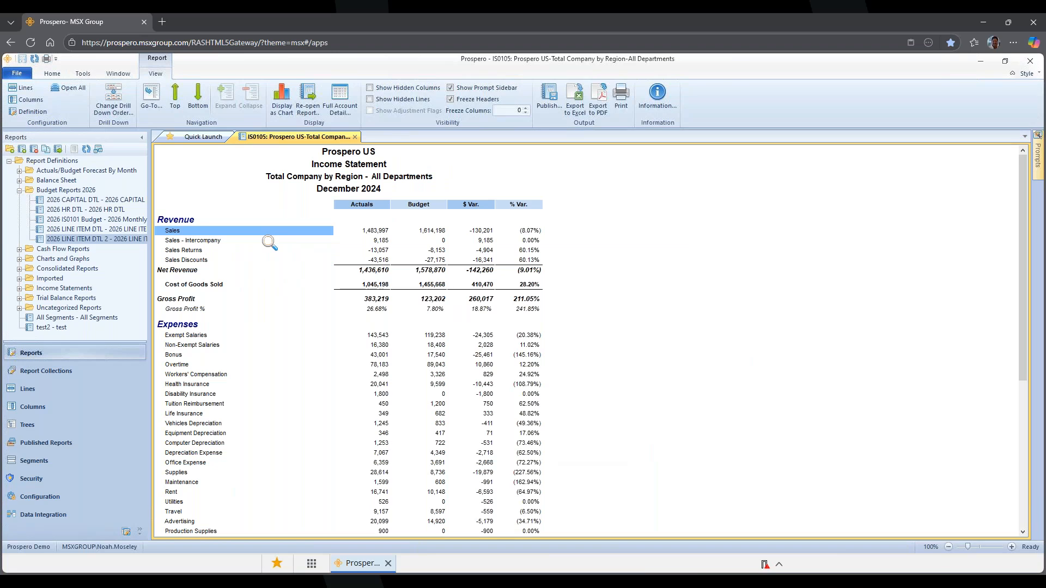
# - Open the full account detail of the income statement and review the accounts and totals for Sales and Sales Returns
pyautogui.click(346, 99)
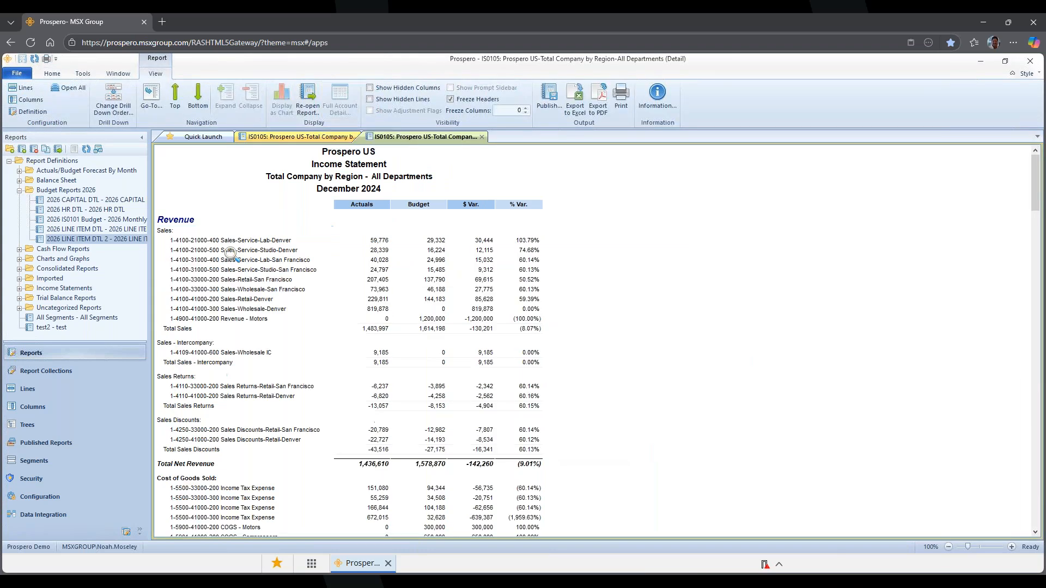
pyautogui.click(236, 260)
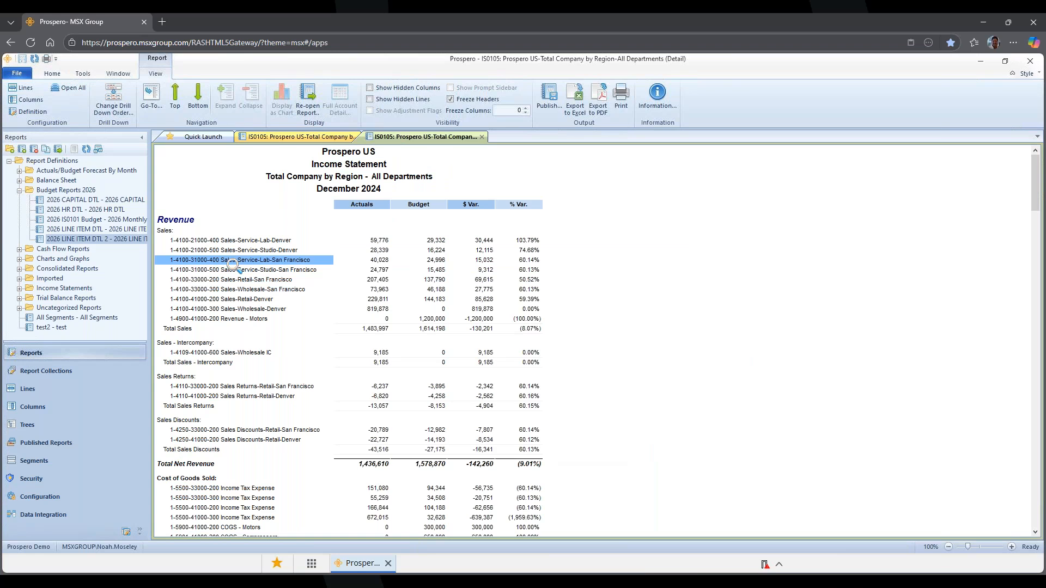
pyautogui.click(190, 330)
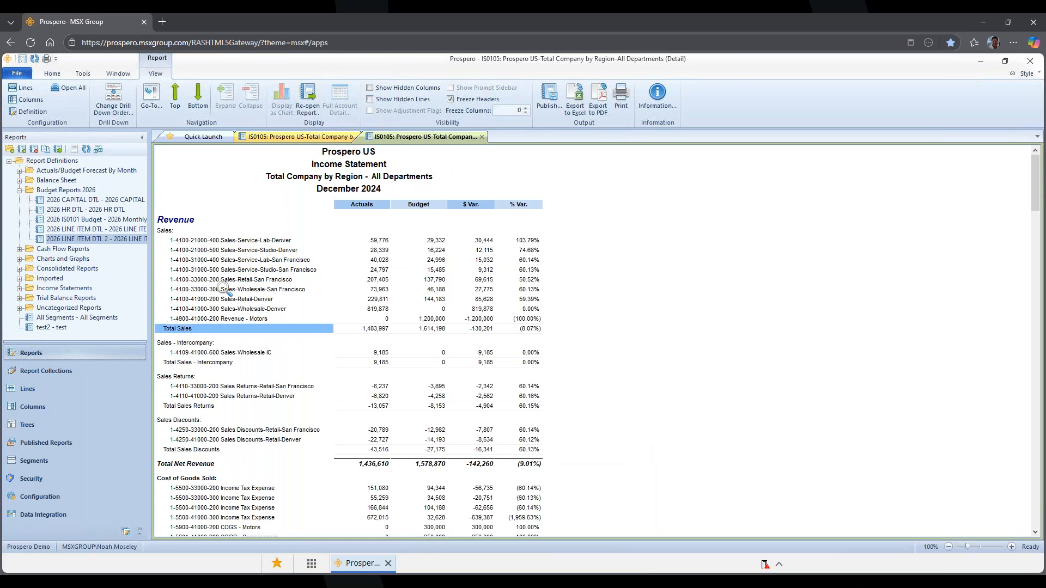
pyautogui.click(377, 242)
pyautogui.click(378, 252)
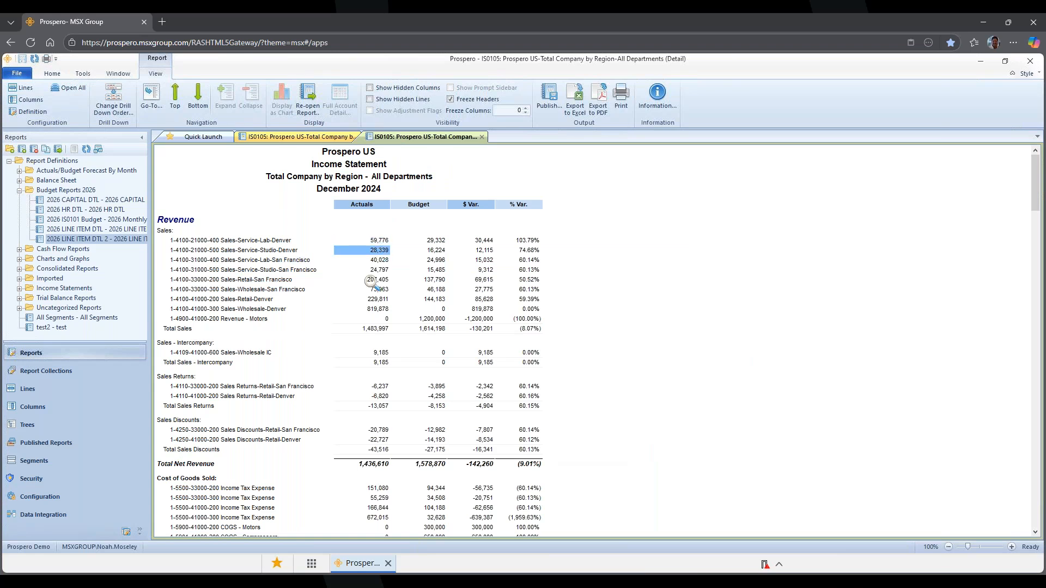
pyautogui.click(220, 386)
pyautogui.click(216, 396)
pyautogui.click(211, 407)
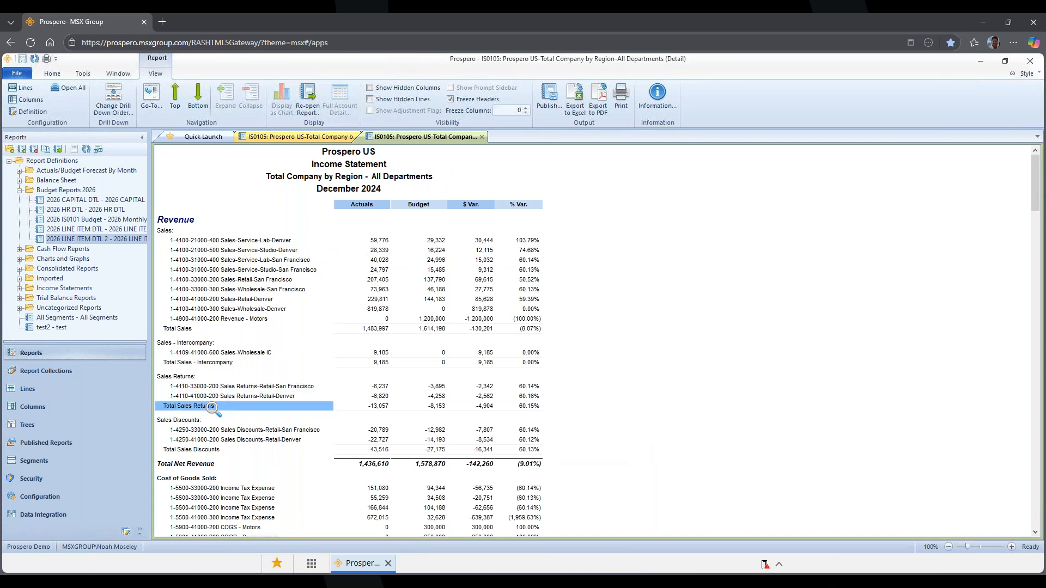
# - Review the Sales Discounts and Cost of Goods Sold accounts in the full account detail, and close the detail report
pyautogui.click(232, 431)
pyautogui.click(224, 440)
pyautogui.click(216, 450)
pyautogui.scroll(-3, 257, 474)
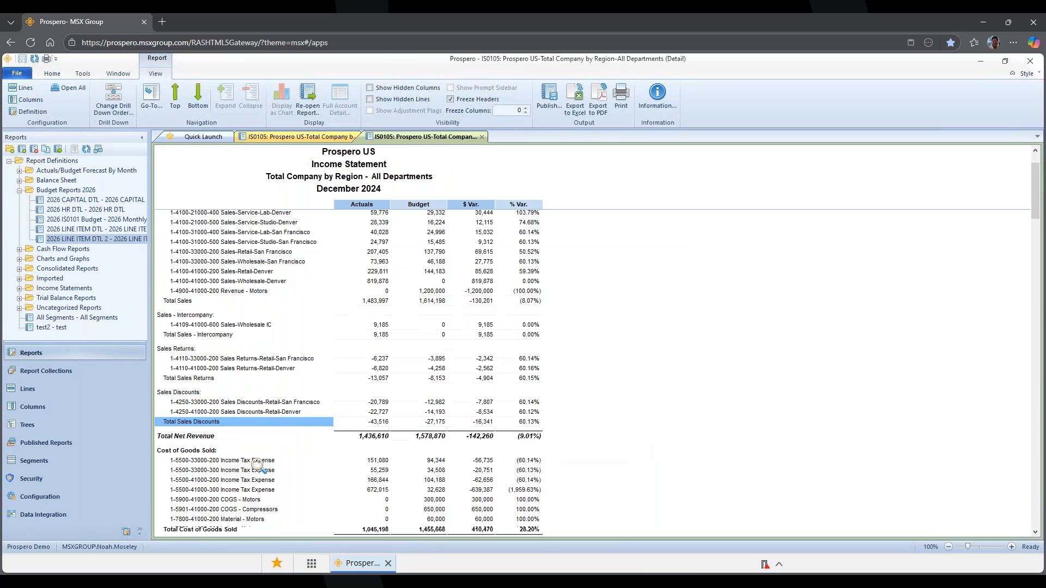
pyautogui.click(198, 376)
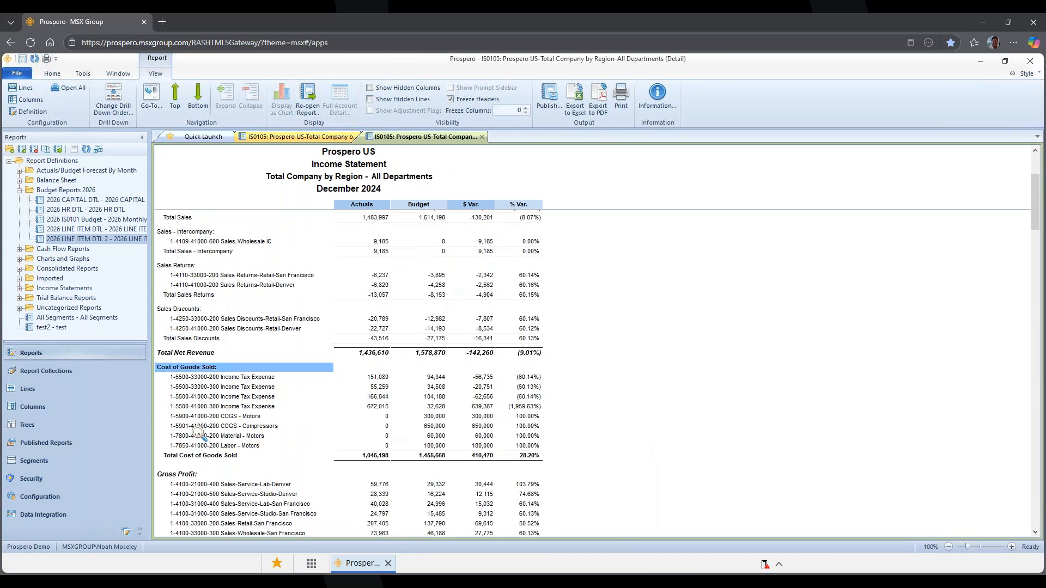
pyautogui.click(200, 455)
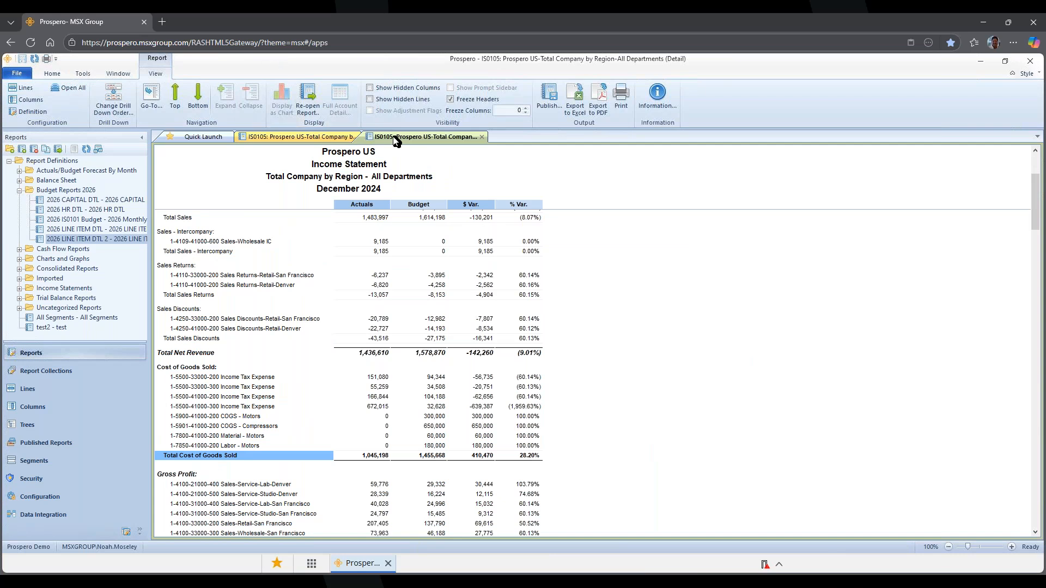
pyautogui.click(482, 137)
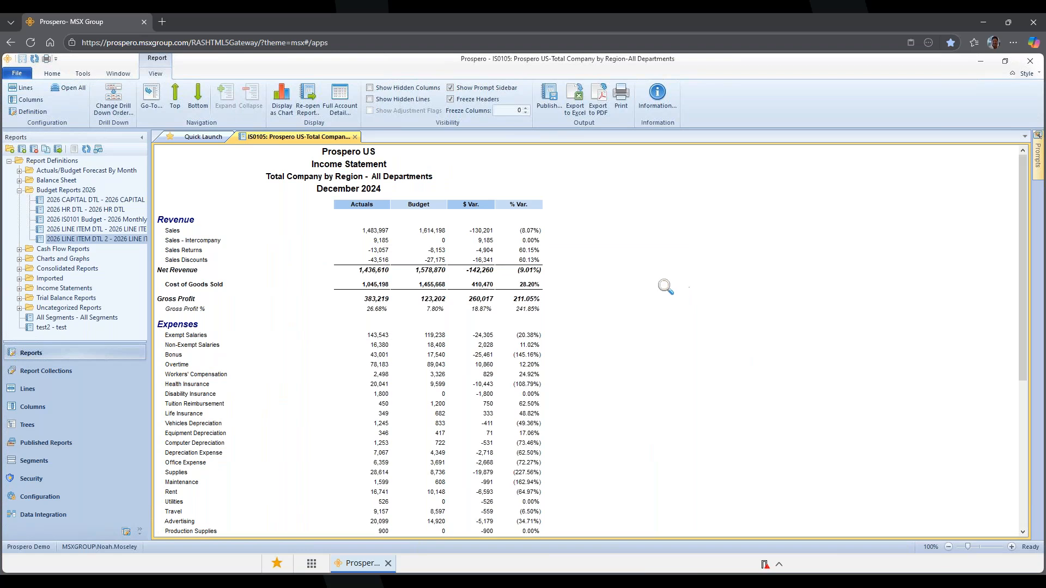
# - Change the income statement's drill down order so that Location comes first, ahead of Account Level Detail
pyautogui.click(115, 102)
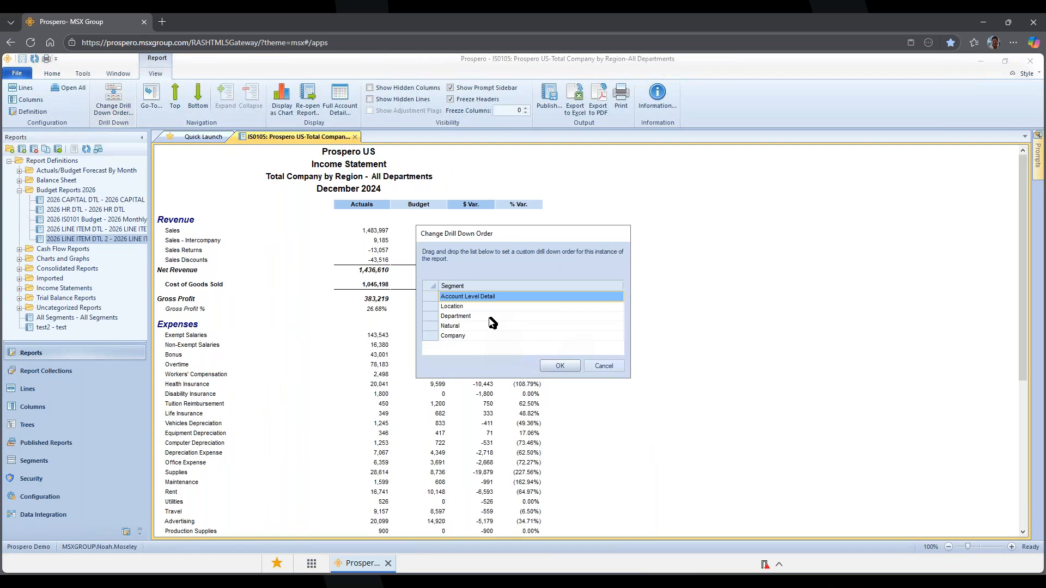
pyautogui.moveTo(441, 310); pyautogui.dragTo(465, 300)
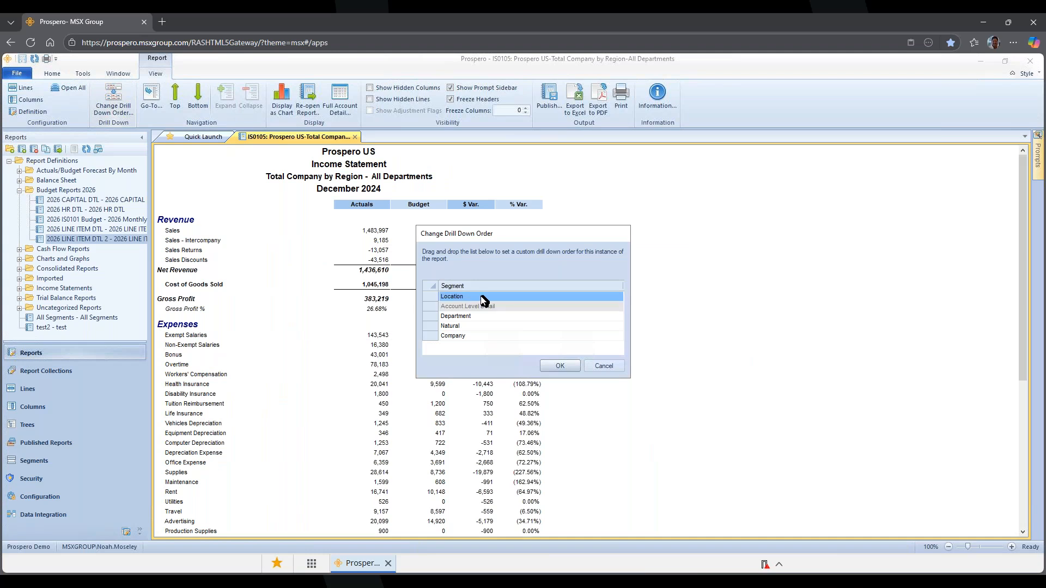
pyautogui.click(554, 365)
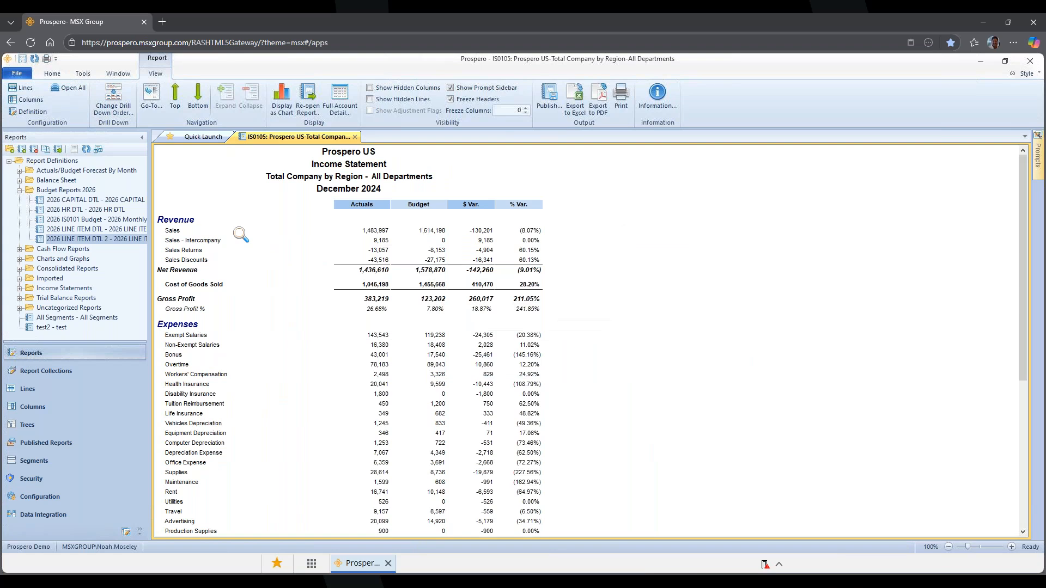
# - Drill down from Sales to the regions, review the South, West and Midwest Region actuals, and close the drill-down report
pyautogui.click(188, 235)
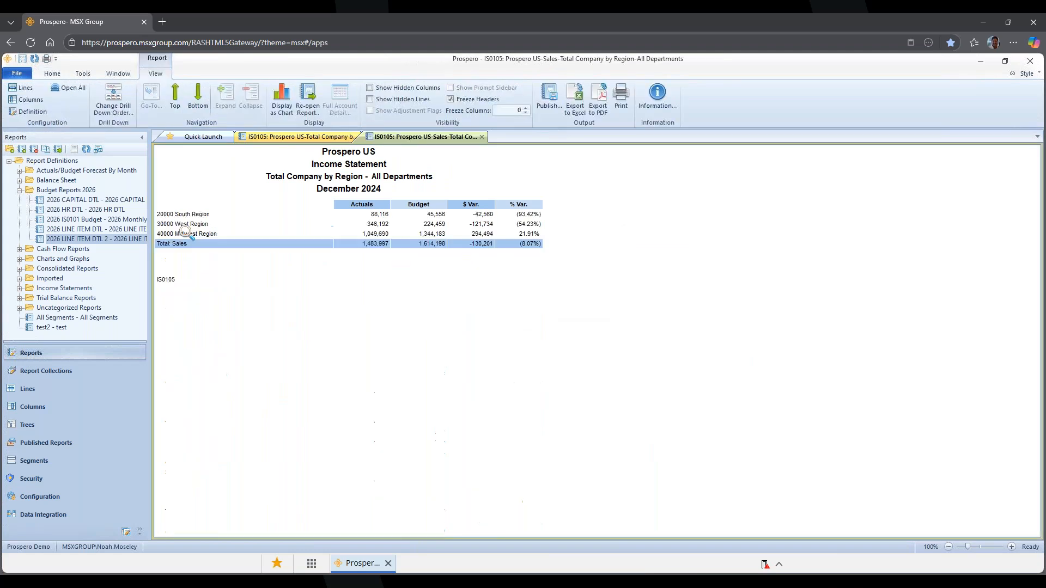
pyautogui.click(374, 214)
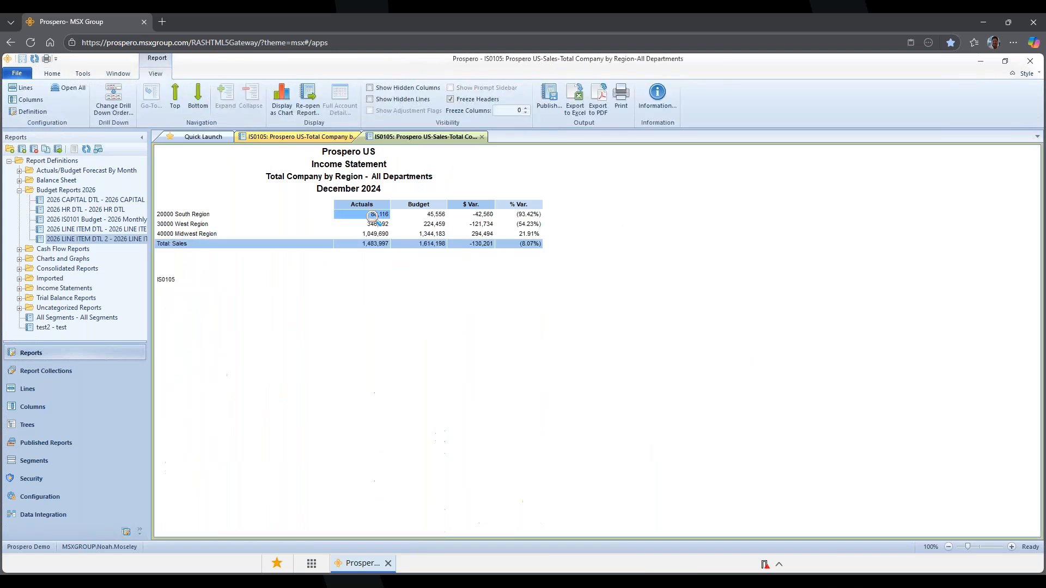
pyautogui.click(202, 215)
pyautogui.click(218, 224)
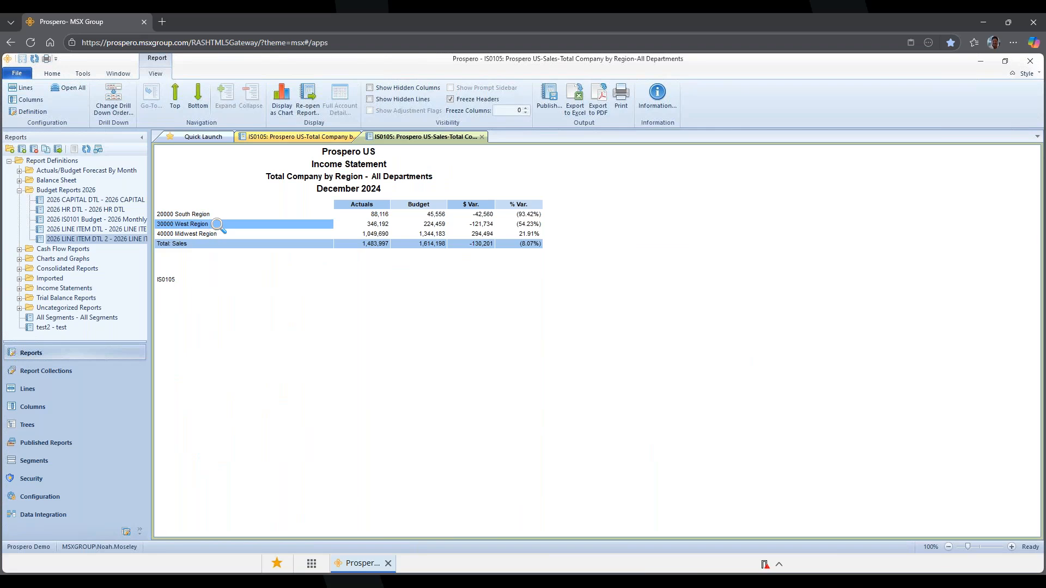
pyautogui.click(366, 224)
pyautogui.click(220, 234)
pyautogui.click(366, 234)
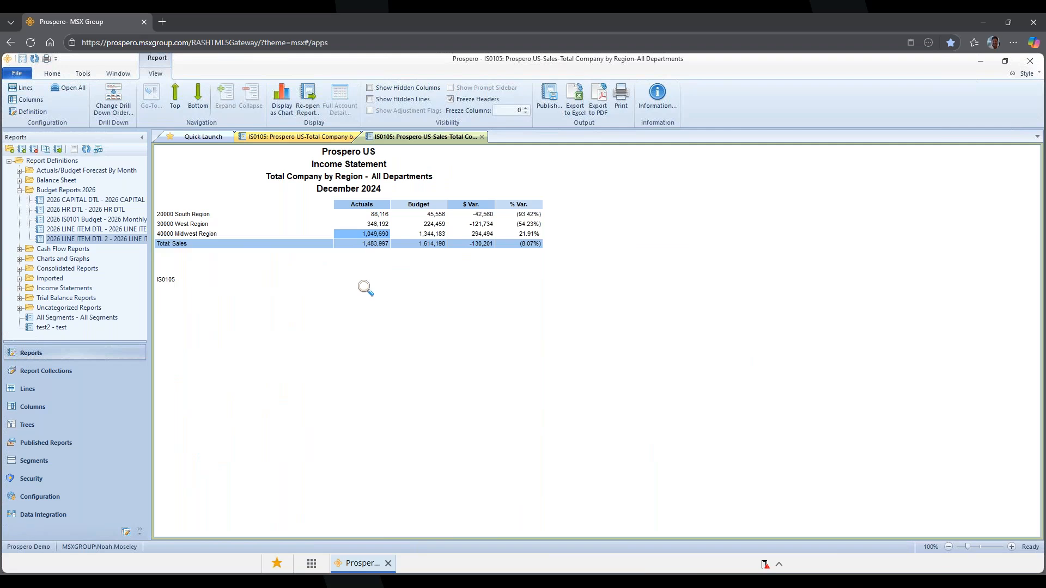
pyautogui.click(482, 137)
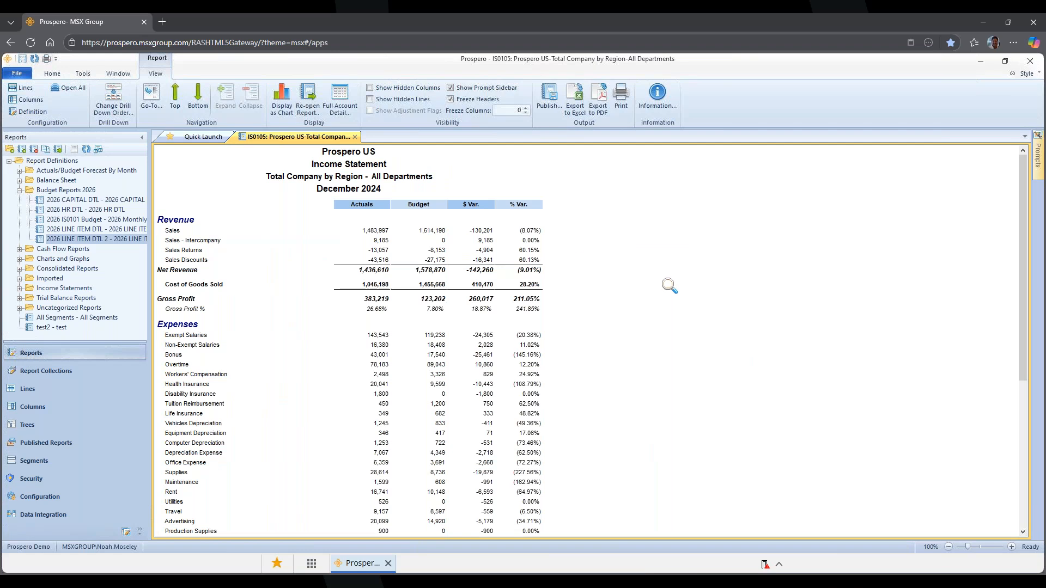
# - Display the income statement as a chart and drill into the Total Expenses slice of the Actuals pie by region
pyautogui.click(277, 98)
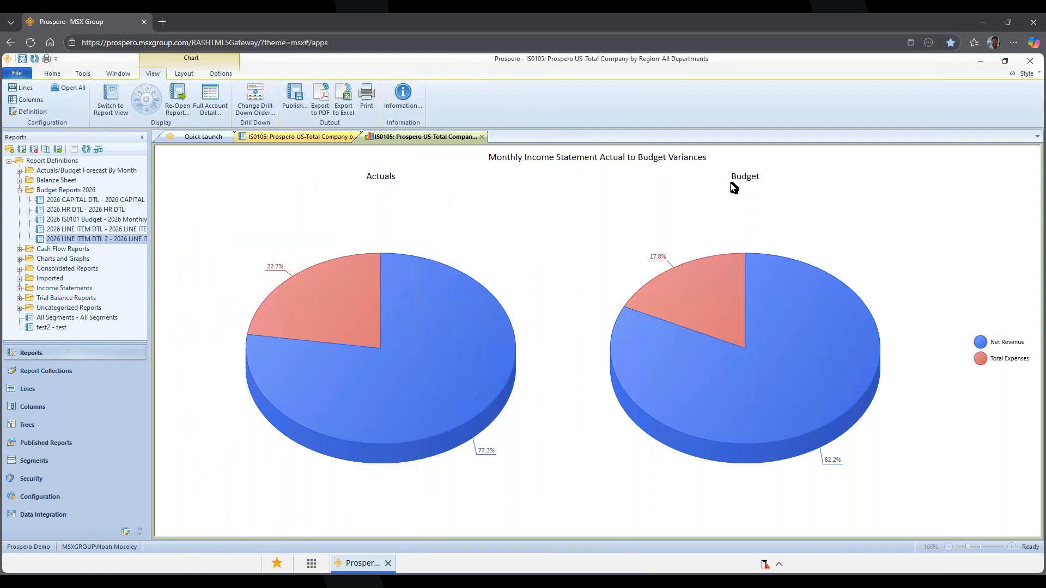
pyautogui.moveTo(418, 314)
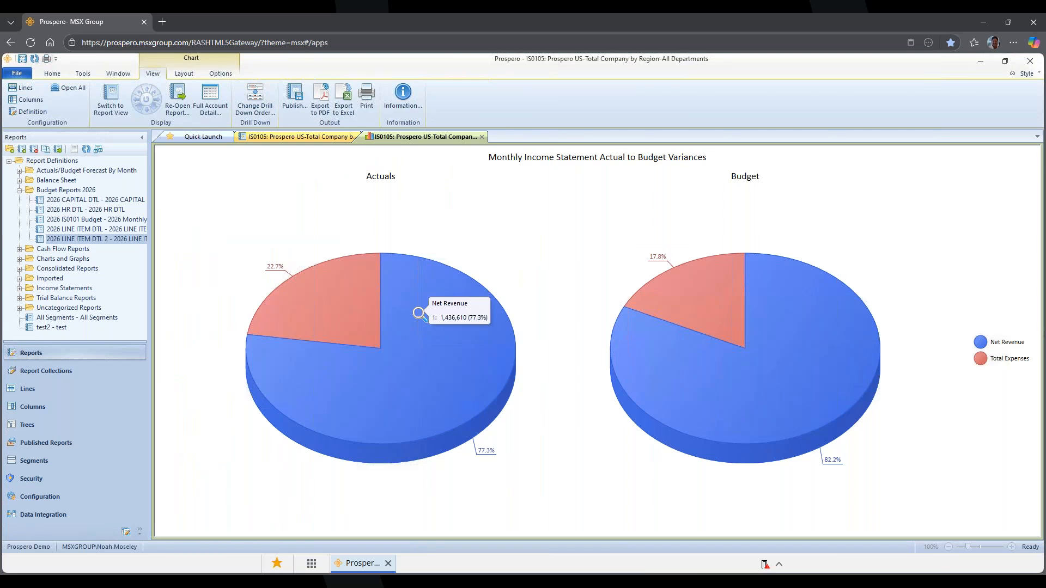
pyautogui.moveTo(334, 287)
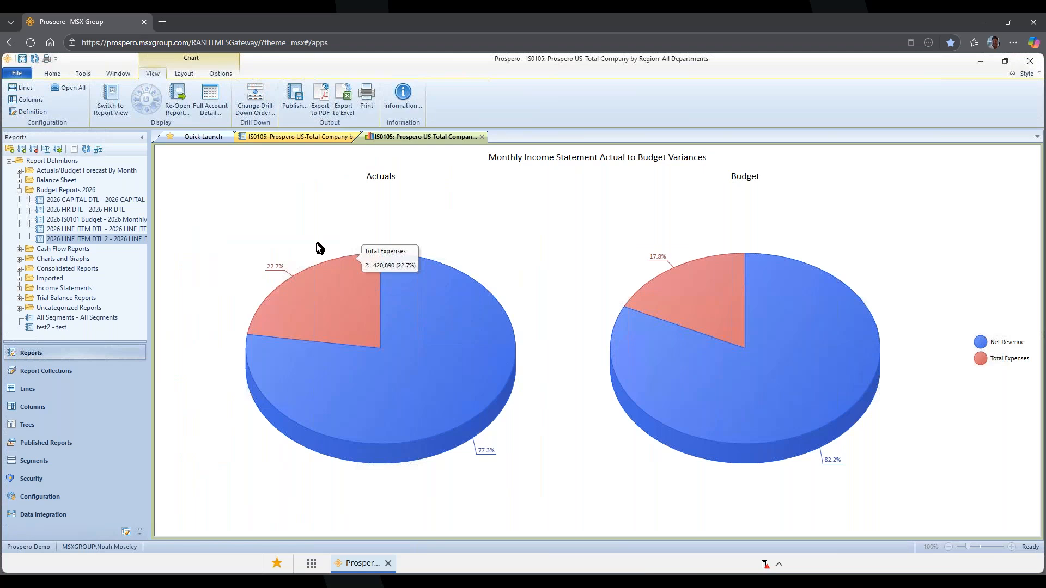
pyautogui.click(350, 292)
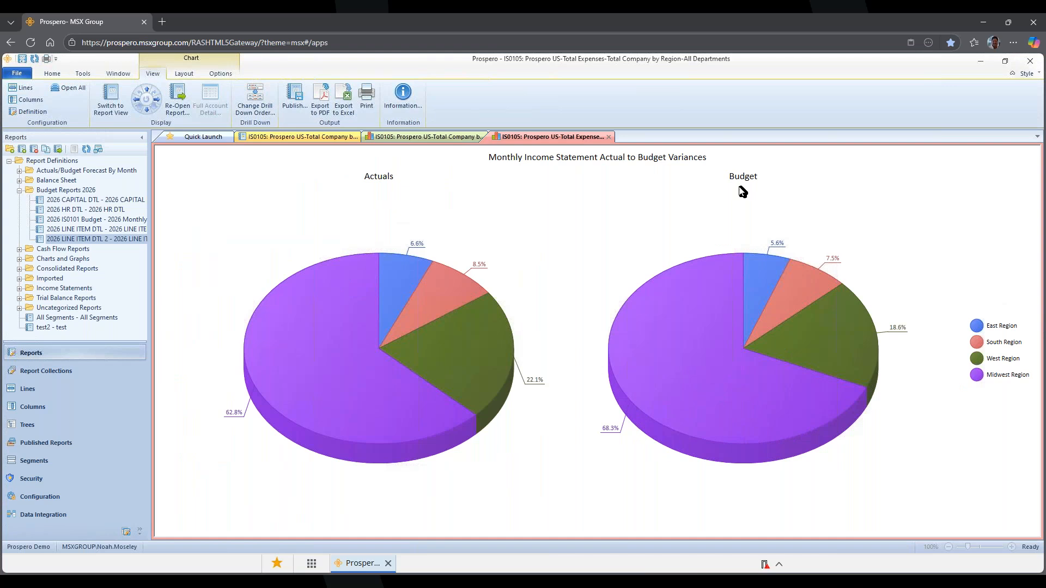
# - Examine the South, East and Midwest Region slices of the Actuals pie, close the regional chart and return to the report view
pyautogui.moveTo(461, 340)
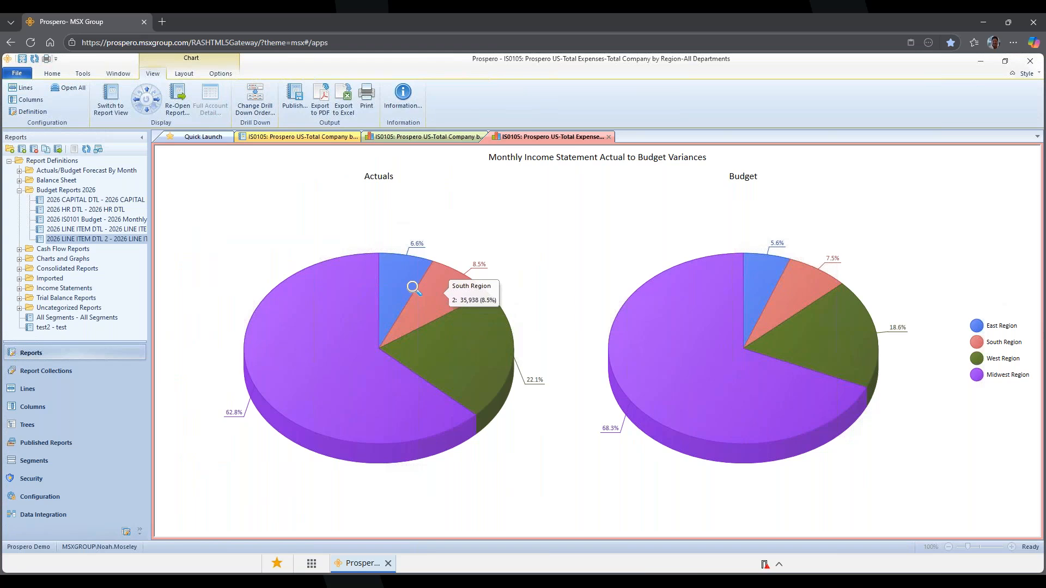
pyautogui.moveTo(404, 278)
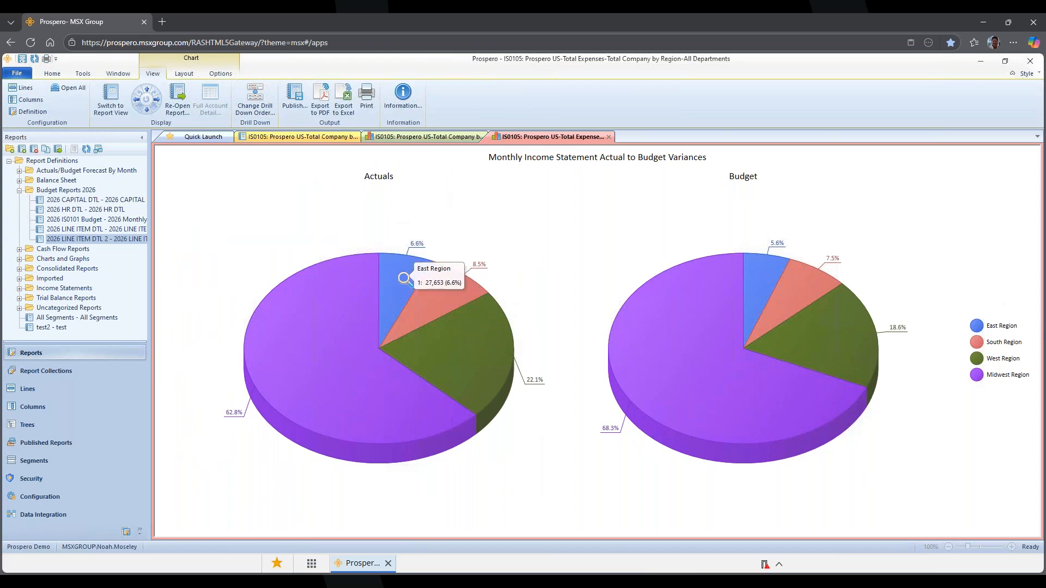
pyautogui.moveTo(322, 322)
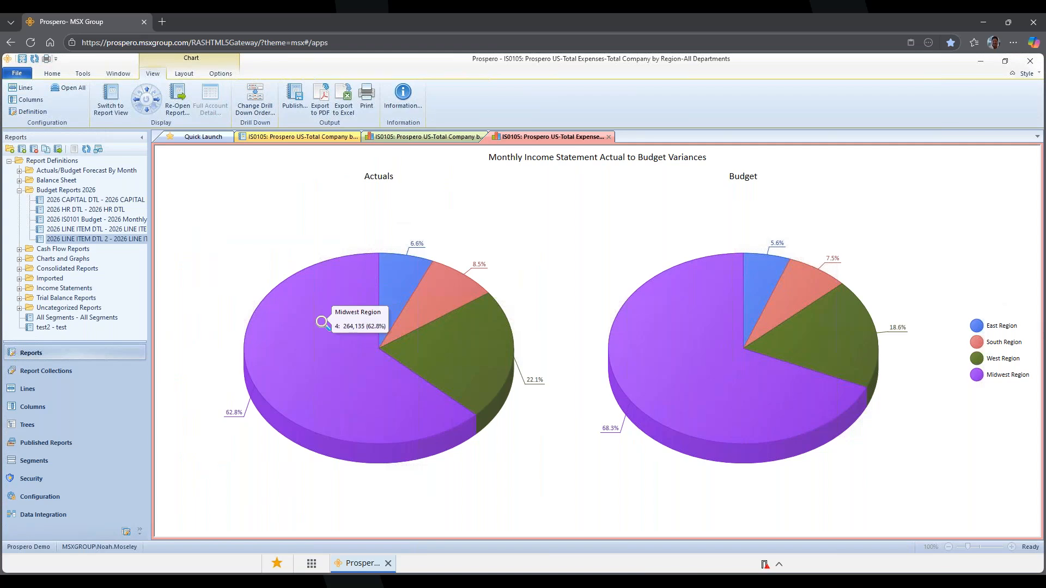
pyautogui.click(609, 137)
pyautogui.click(112, 102)
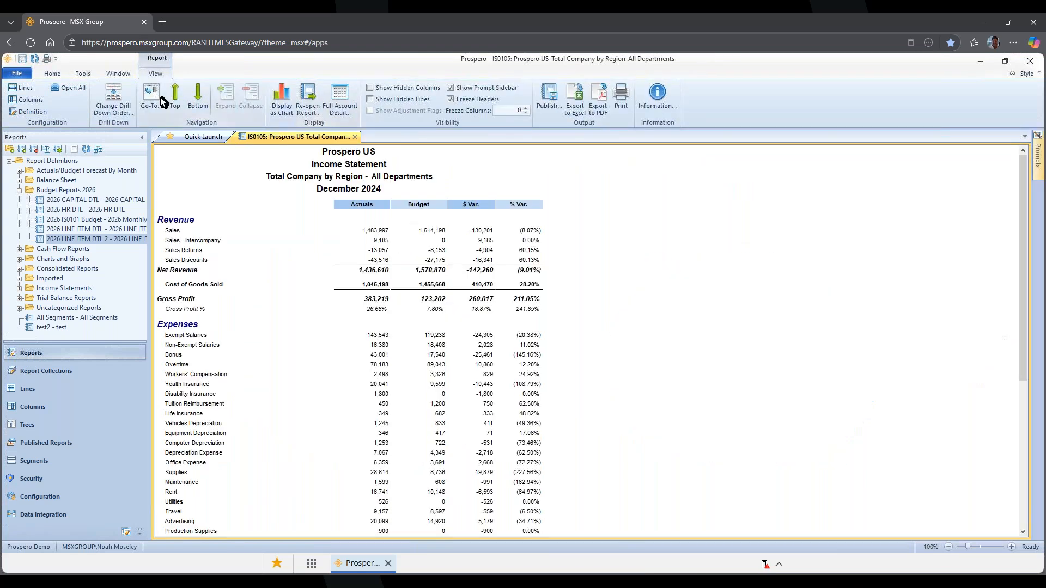
# - Move Account Level Detail back to first place in the income statement's drill down order, ahead of Location
pyautogui.click(124, 107)
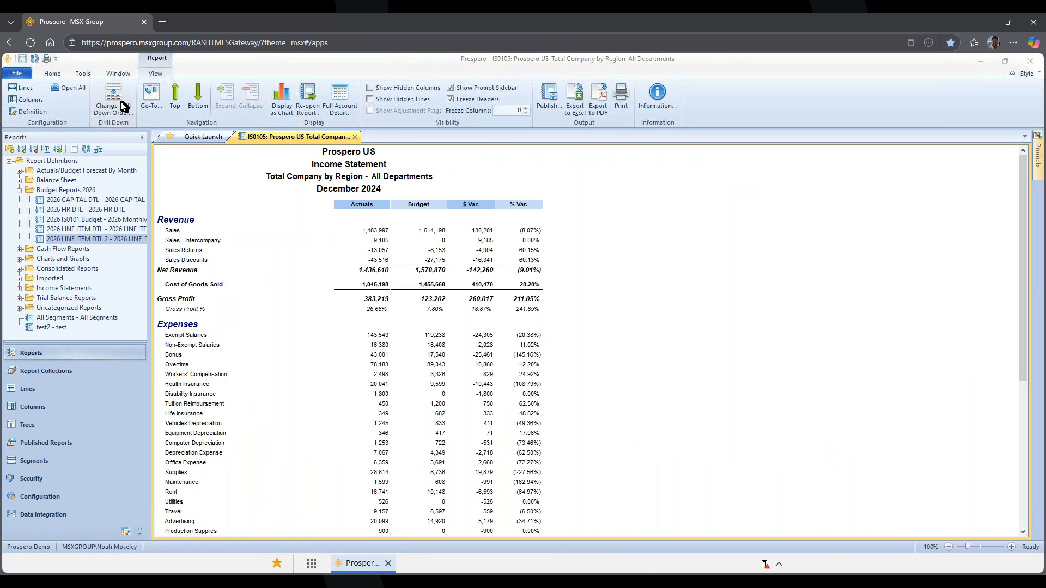
pyautogui.click(435, 308)
pyautogui.moveTo(436, 308); pyautogui.dragTo(436, 297)
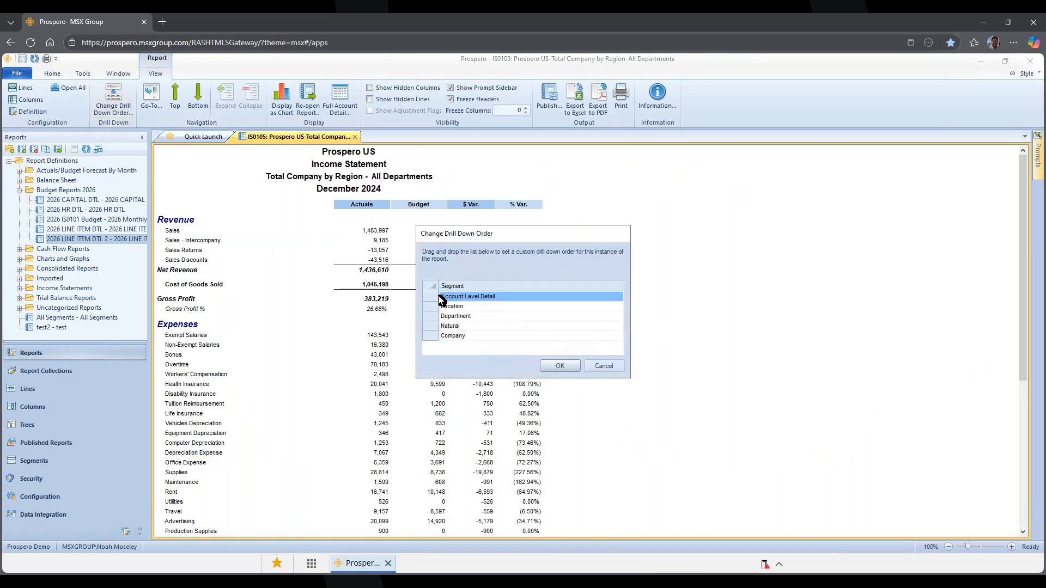
pyautogui.click(556, 366)
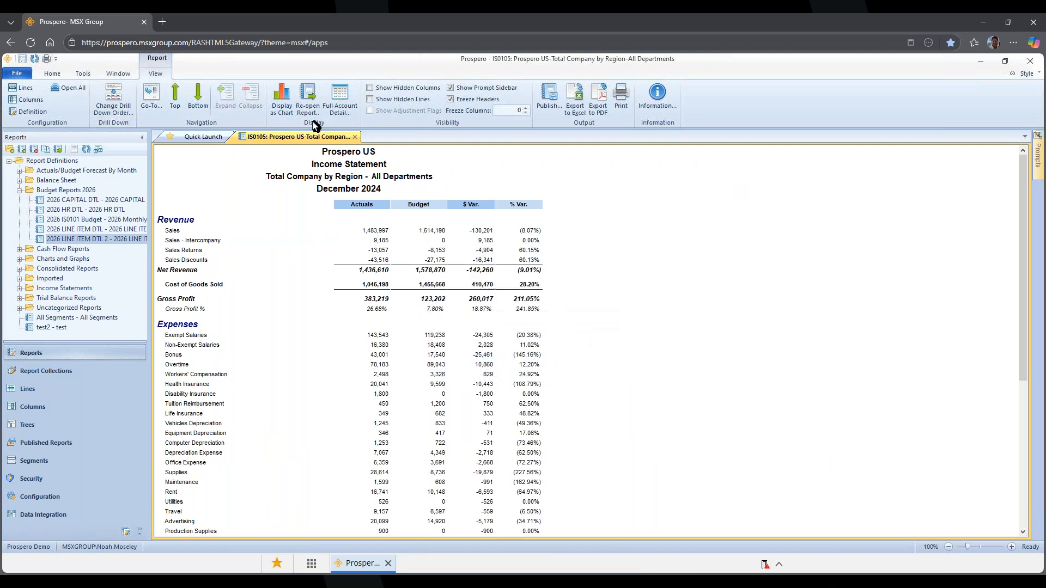
# - Chart the income statement again and drill into the Actuals Total Expenses slice to inspect the individual expense accounts
pyautogui.click(282, 98)
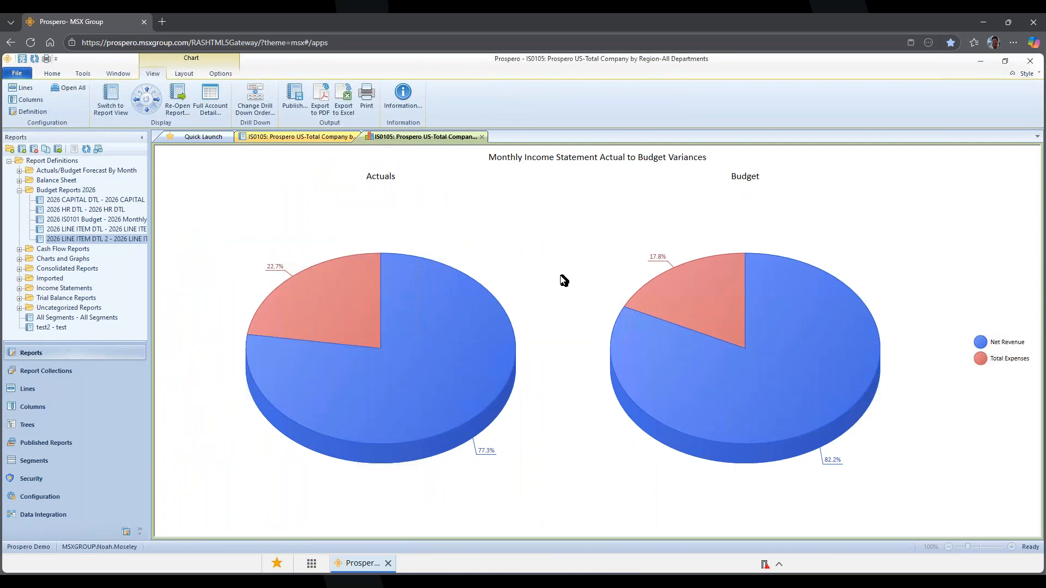
pyautogui.moveTo(349, 283)
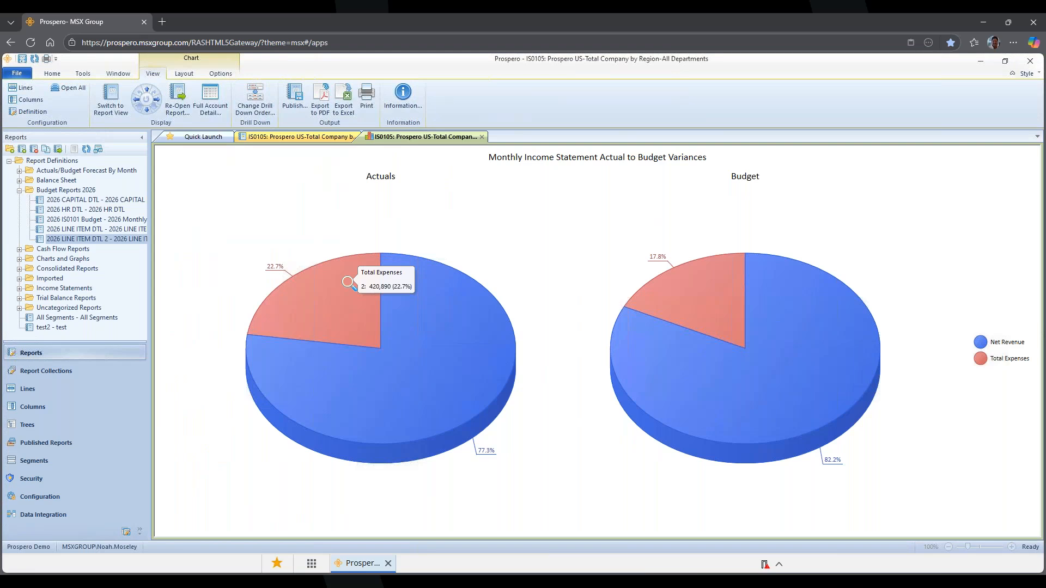
pyautogui.click(352, 286)
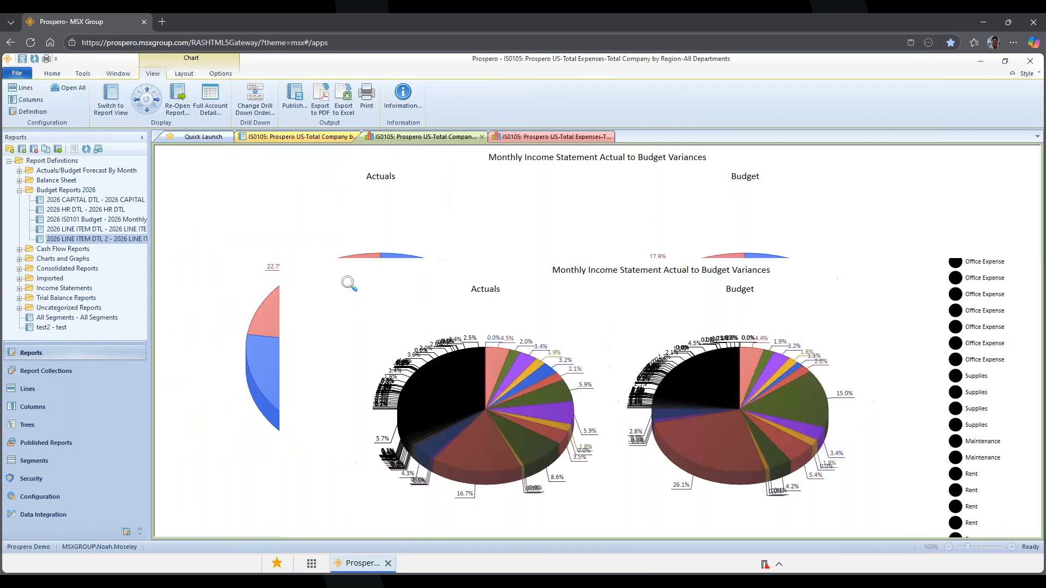
pyautogui.moveTo(255, 311)
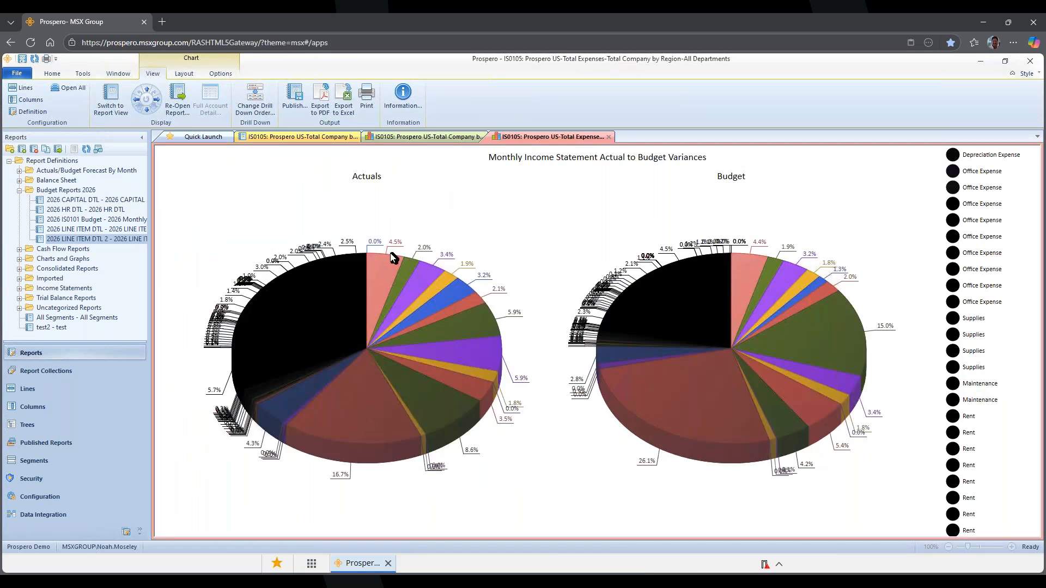
pyautogui.moveTo(428, 389)
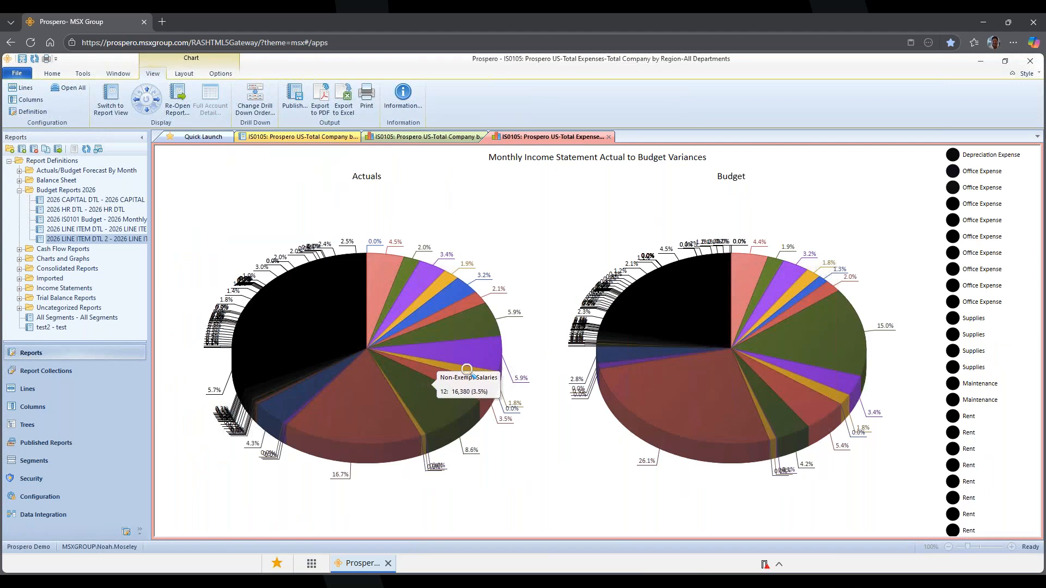
pyautogui.moveTo(401, 358)
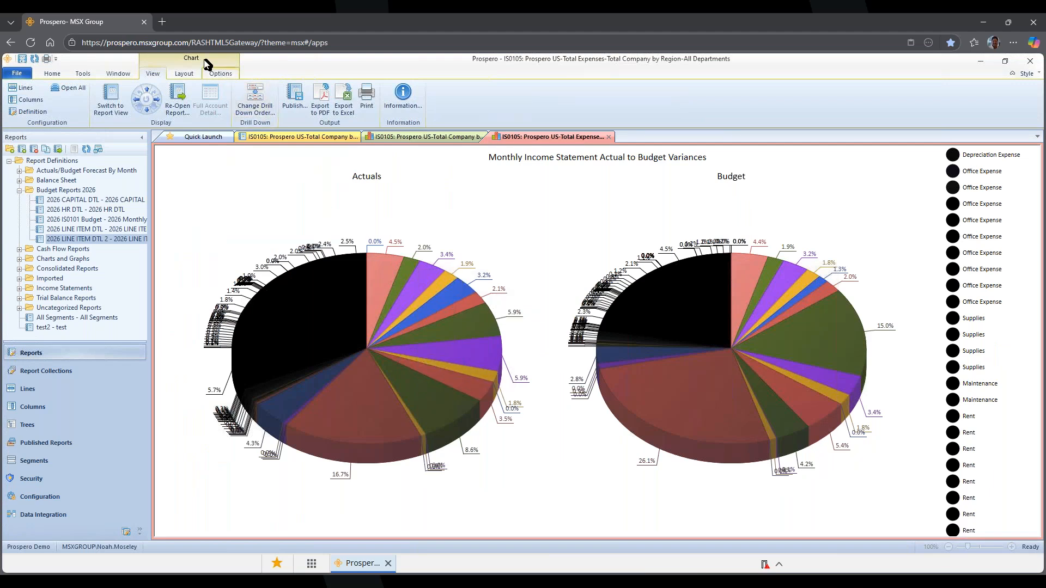
# - Group the small slices of the Total Expenses pies and examine the (< 5%), Supplies and Overtime slices under Actuals
pyautogui.click(219, 75)
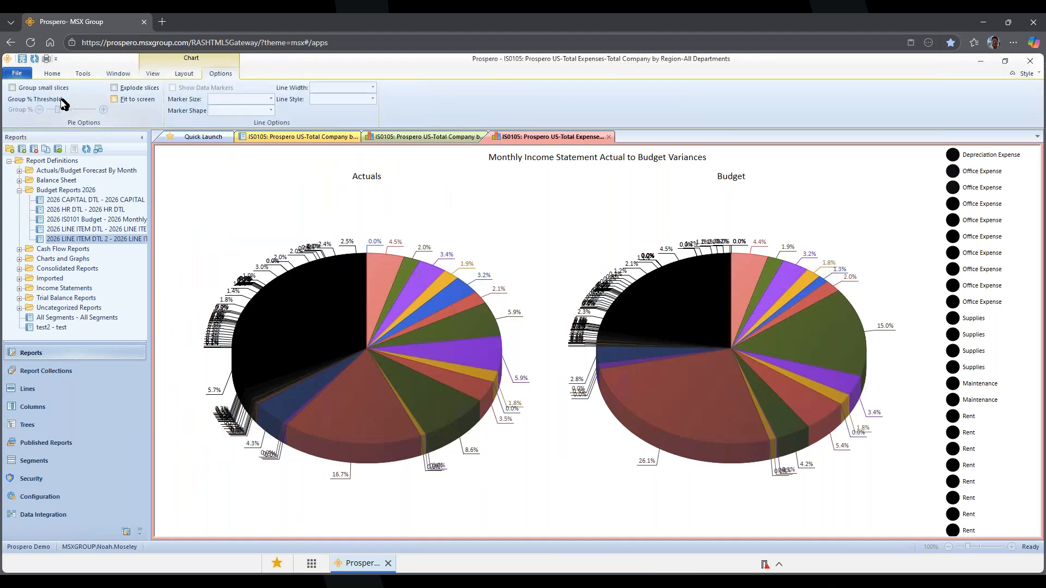
pyautogui.moveTo(412, 344)
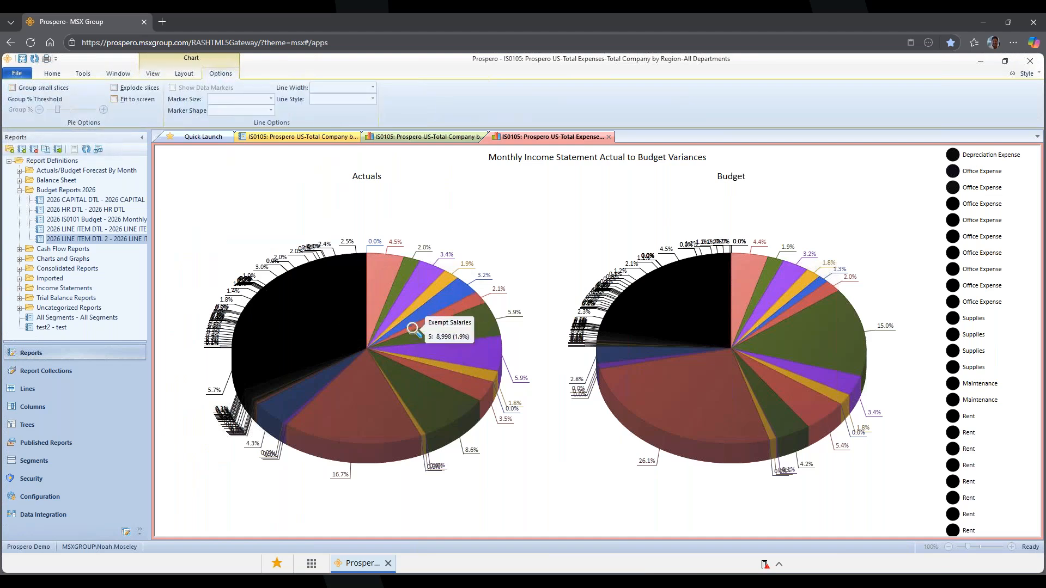
pyautogui.click(20, 88)
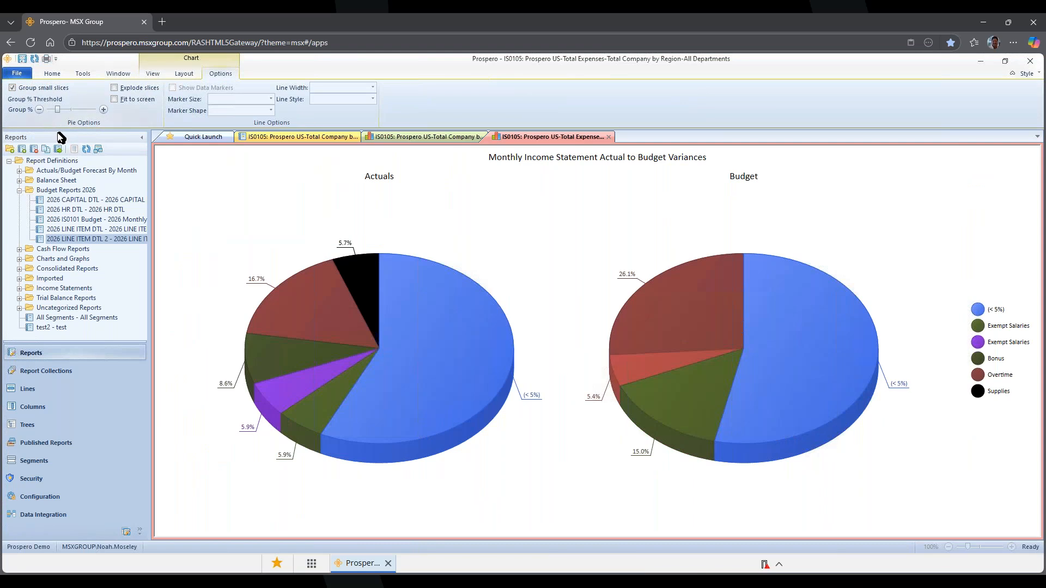
pyautogui.moveTo(389, 322)
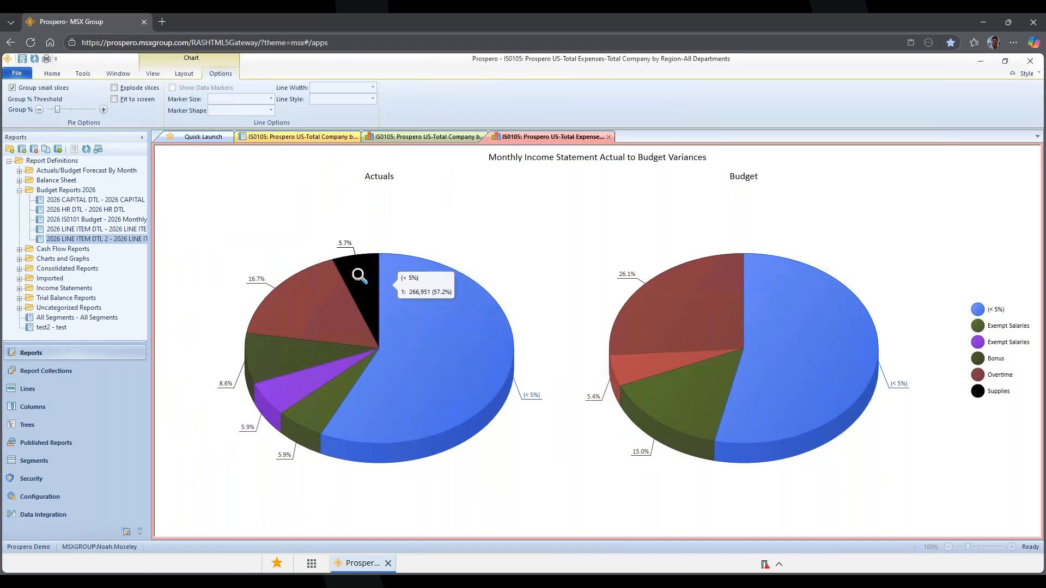
pyautogui.moveTo(358, 274)
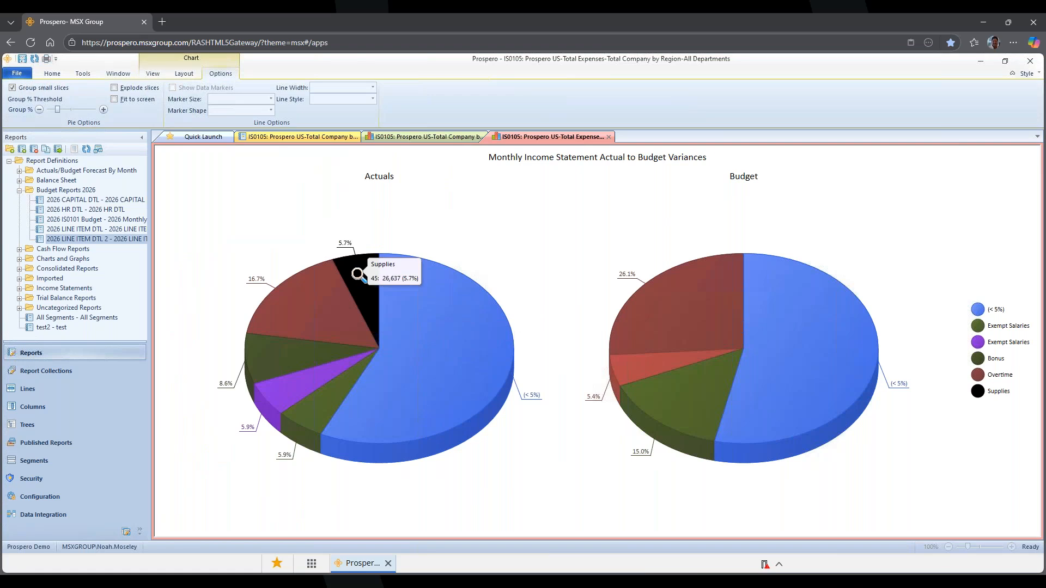
pyautogui.moveTo(309, 290)
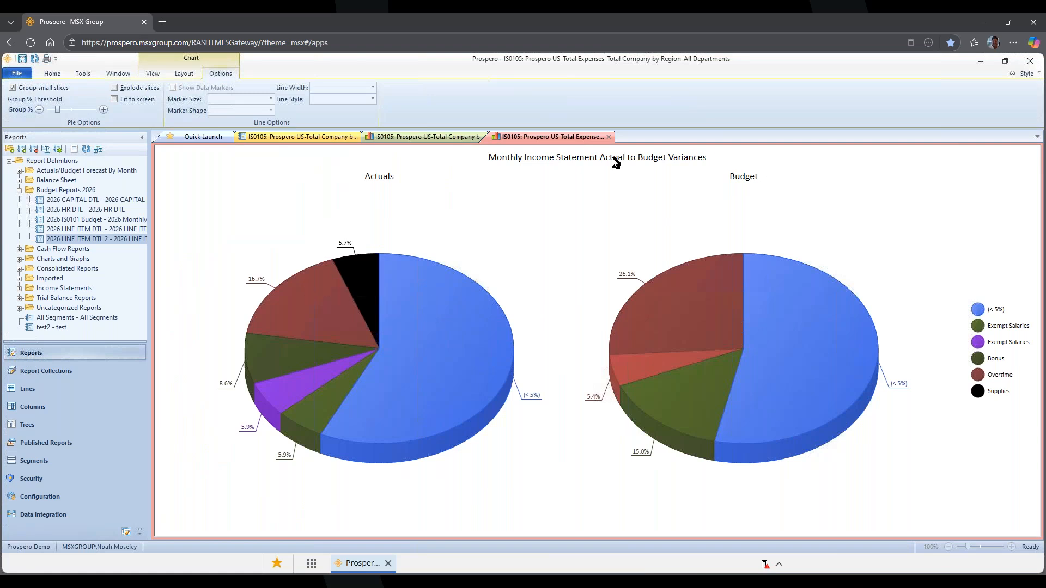
# - Close both open charts and publish the income statement to the 2024 published reports folder
pyautogui.click(611, 139)
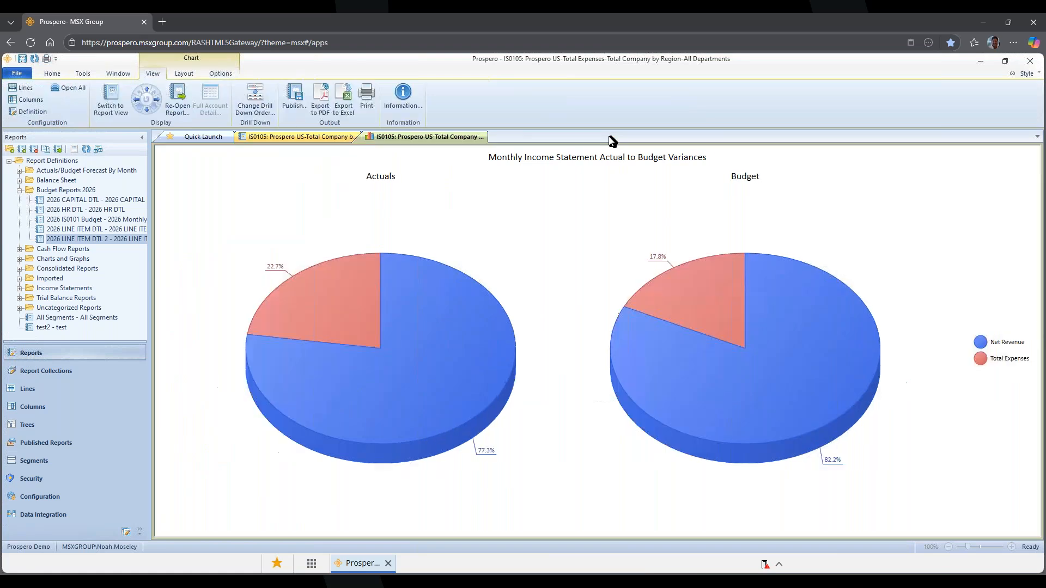
pyautogui.click(483, 139)
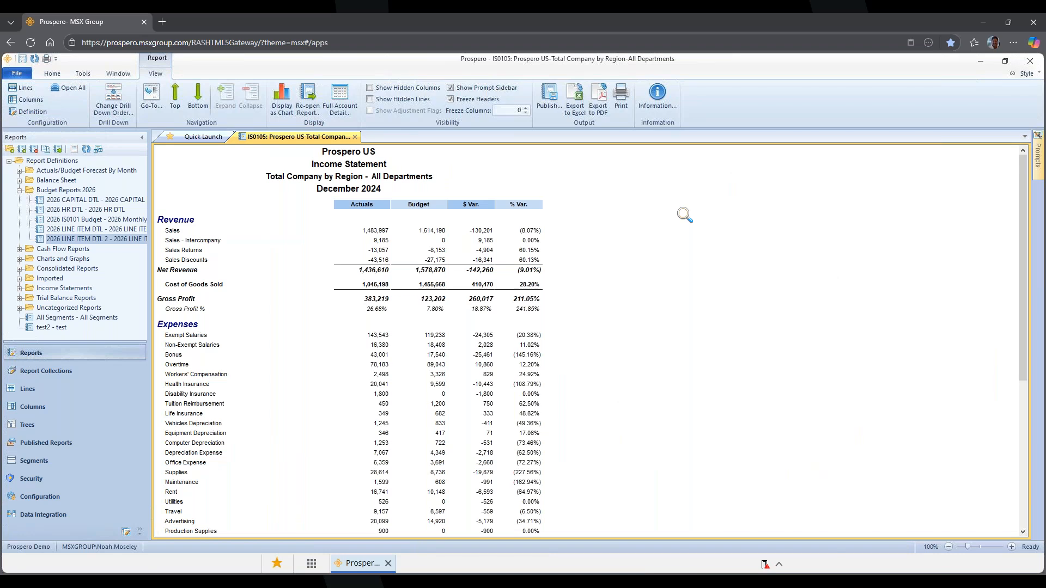
pyautogui.click(550, 97)
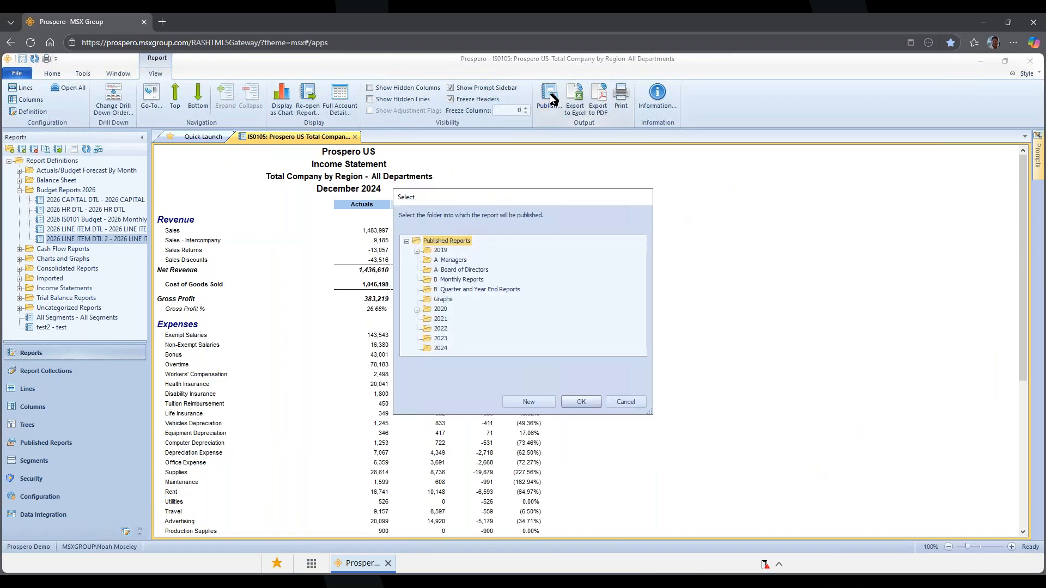
pyautogui.click(445, 349)
pyautogui.click(580, 402)
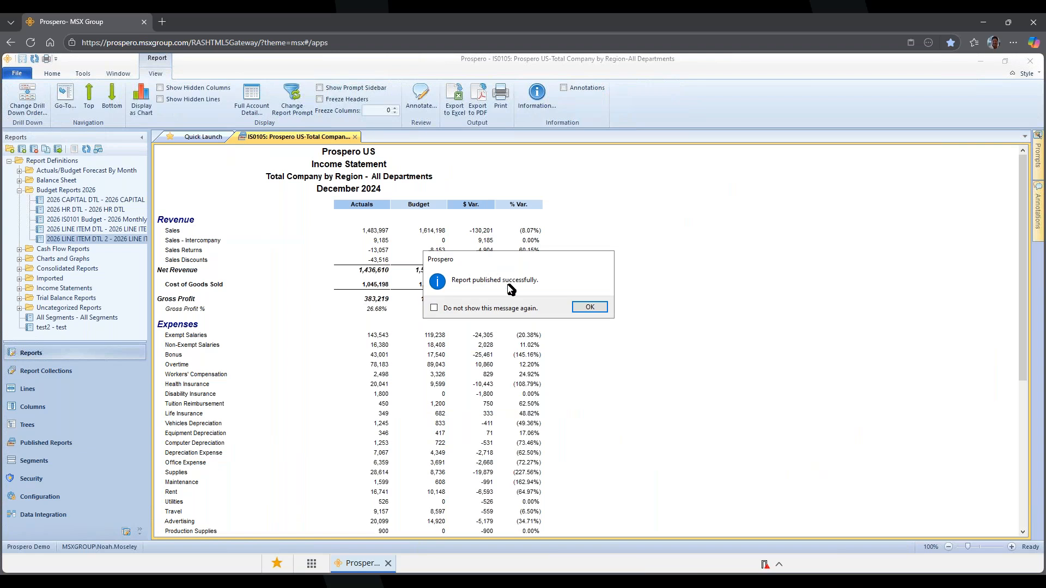
pyautogui.click(593, 307)
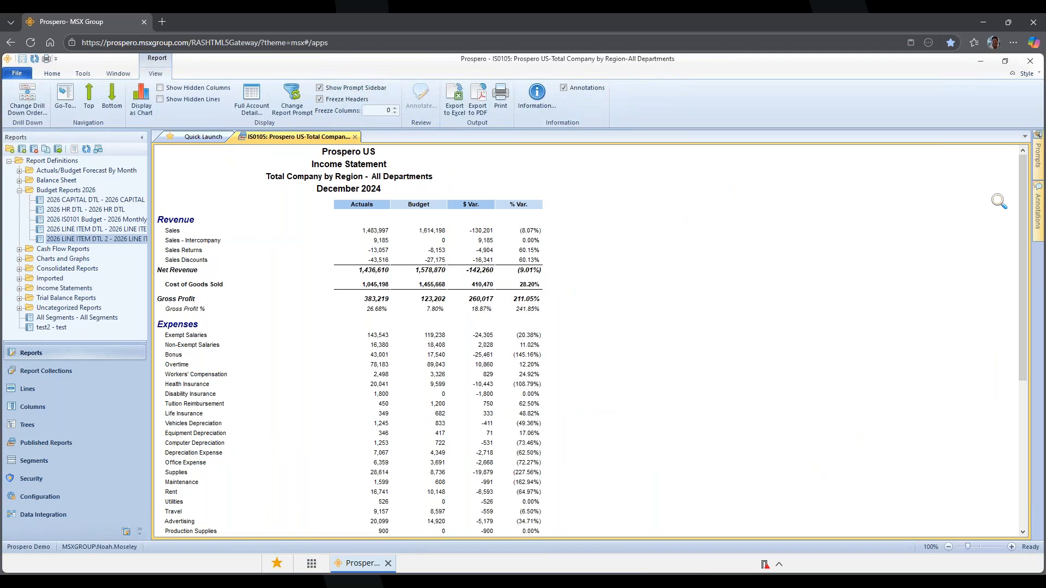
# - Annotate the Sales - Intercompany line of the published income statement with "add my notes here"
pyautogui.click(1036, 210)
pyautogui.click(283, 245)
pyautogui.rightClick(283, 245)
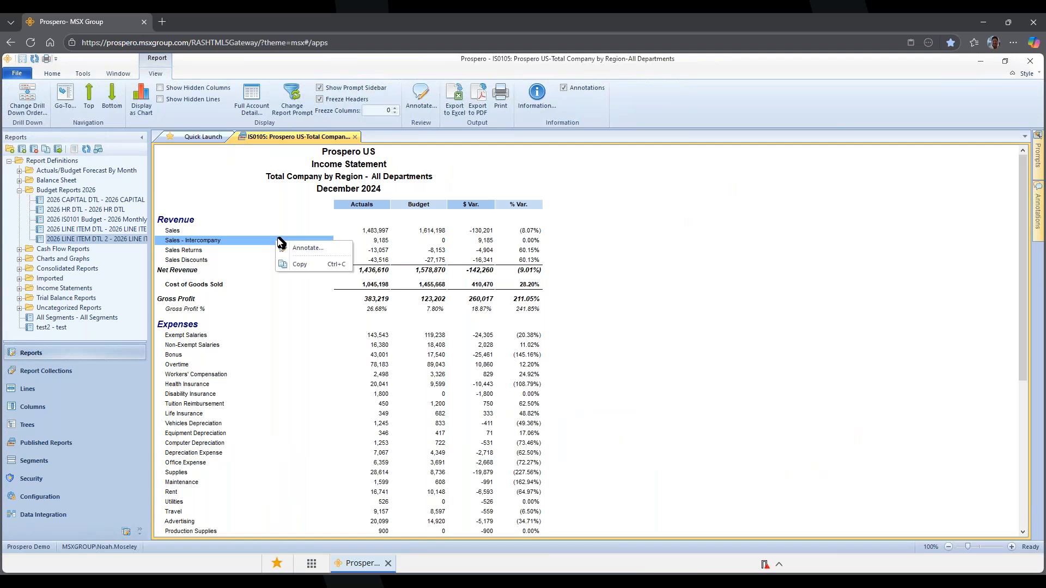
pyautogui.click(302, 252)
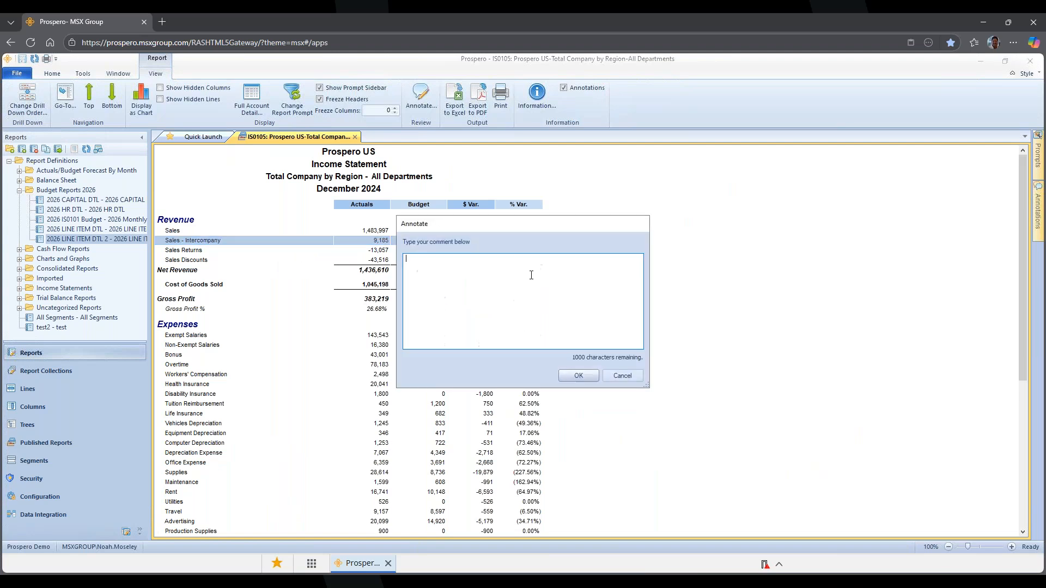
pyautogui.write('add my notes here')
pyautogui.click(578, 375)
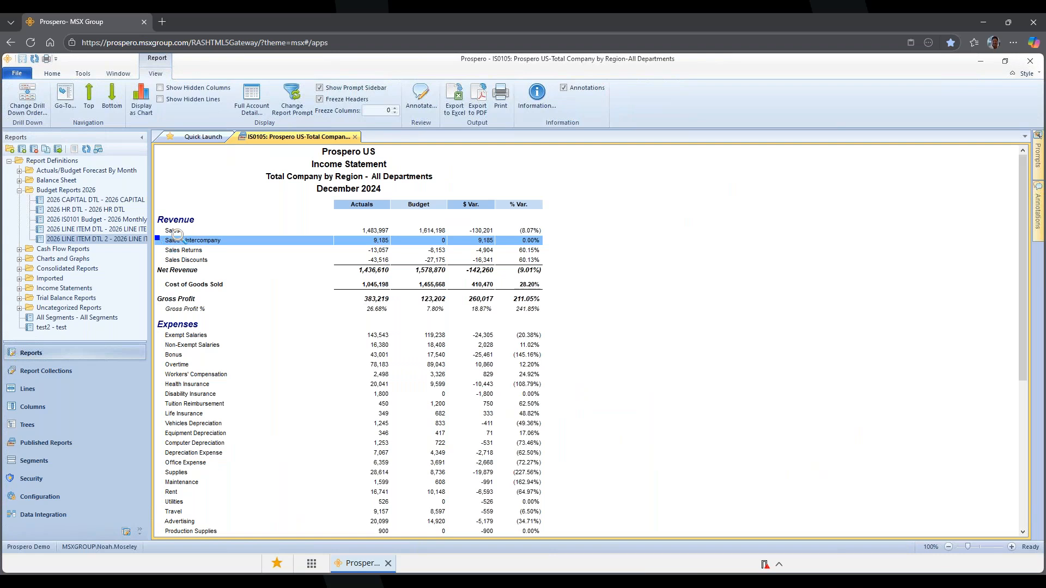
# - Review the comment attached to the Sales - Intercompany line in the annotations list and return to the report
pyautogui.moveTo(157, 240)
pyautogui.click(1044, 215)
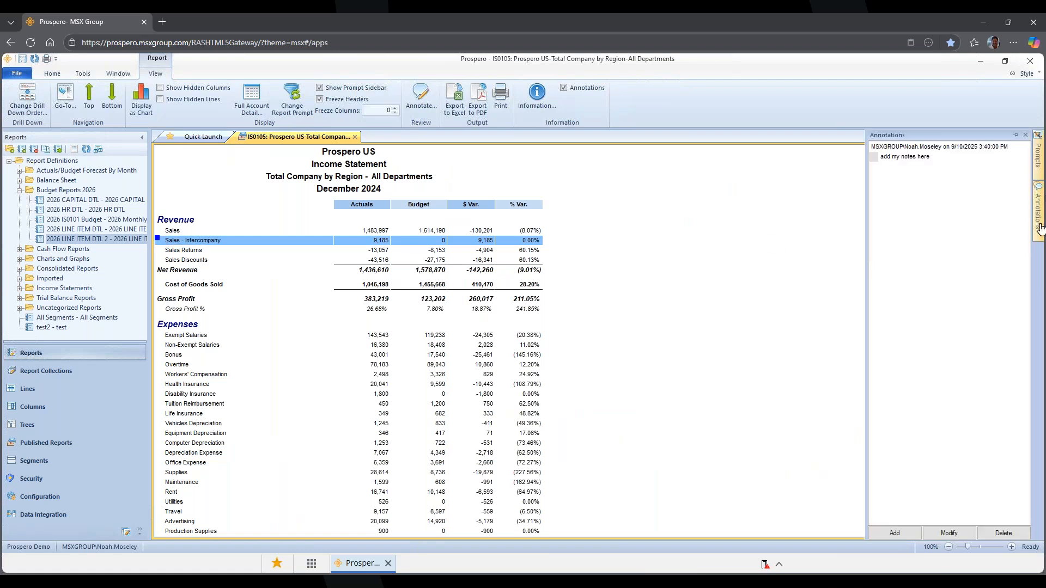
pyautogui.click(918, 157)
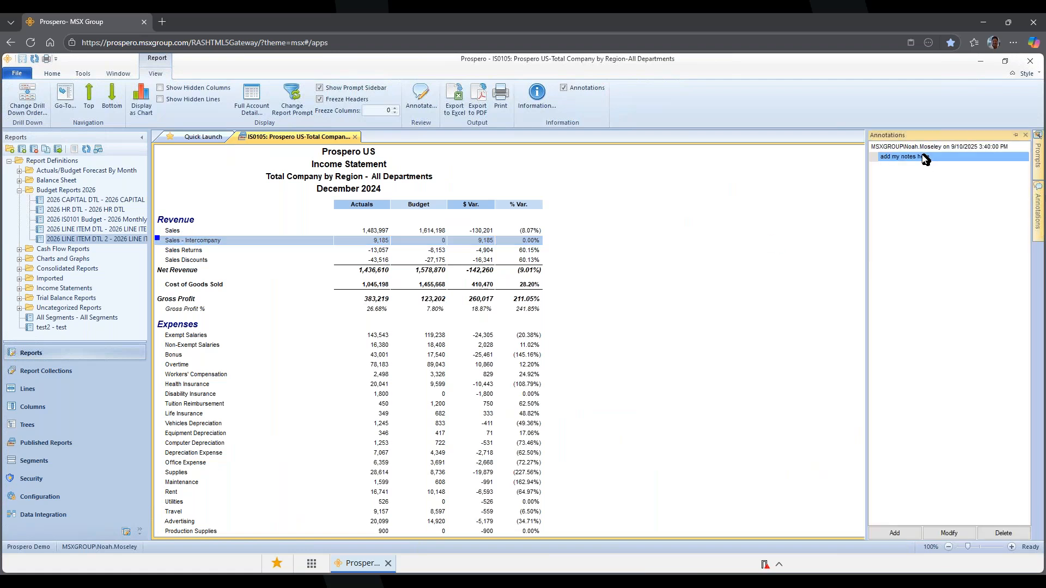
pyautogui.click(925, 147)
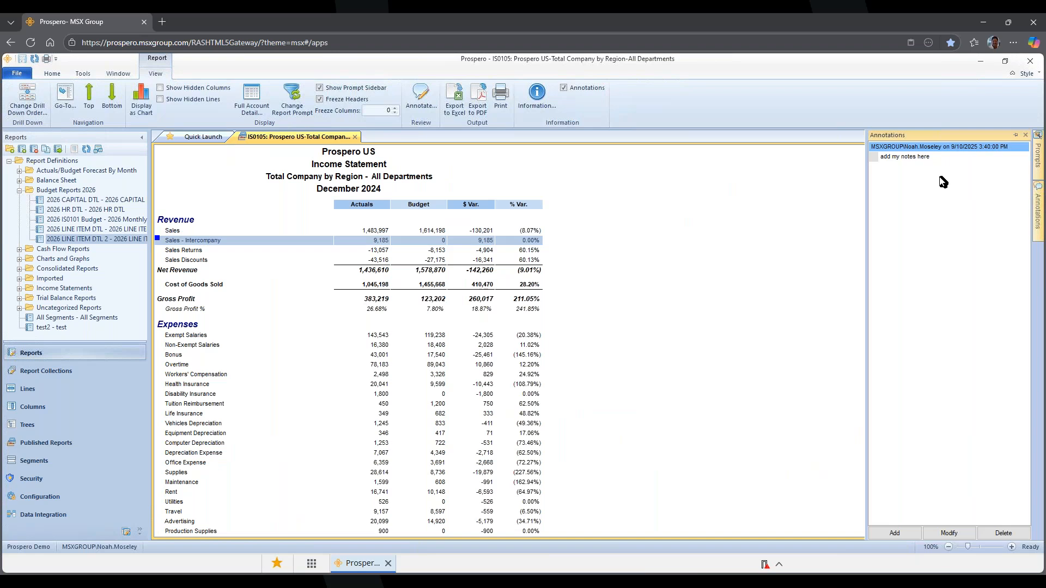
pyautogui.click(677, 383)
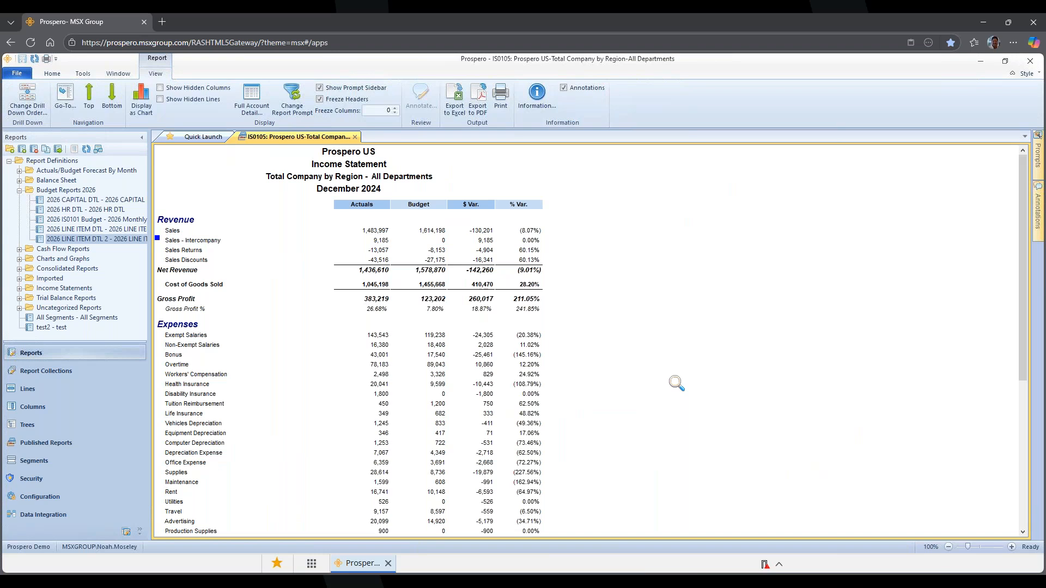
# - Open the Catalog View of reports, enlarge its window and look through the listed report names
pyautogui.click(50, 75)
pyautogui.click(62, 103)
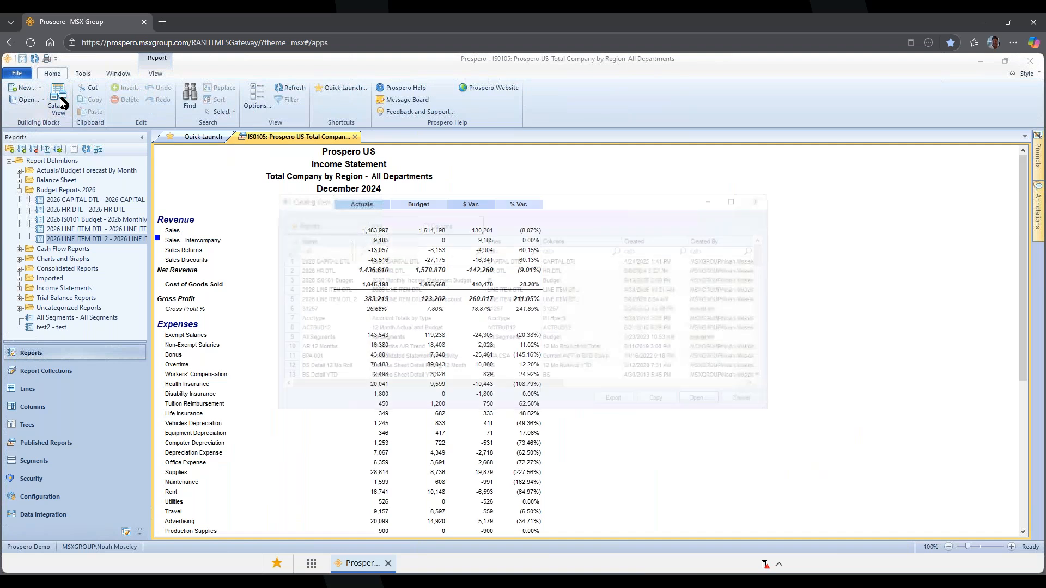
pyautogui.moveTo(778, 415); pyautogui.dragTo(979, 495)
pyautogui.click(309, 262)
pyautogui.click(325, 271)
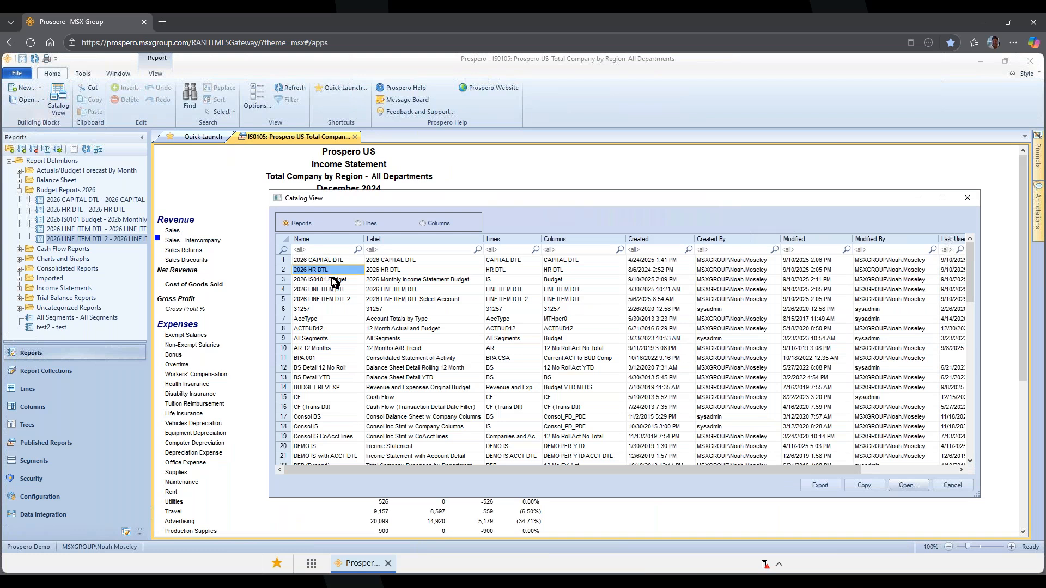
pyautogui.click(335, 281)
pyautogui.click(334, 320)
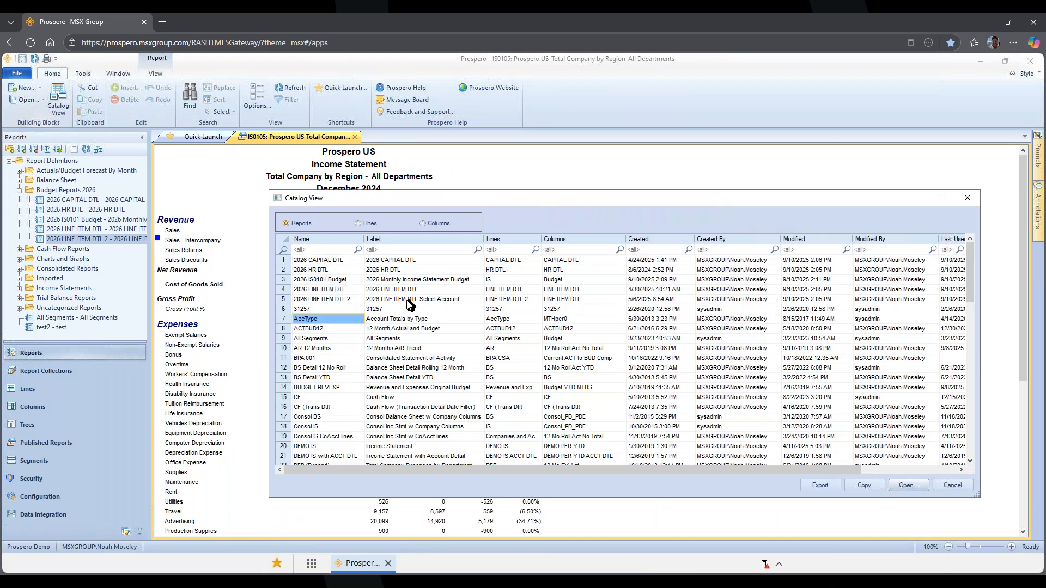
# - Sort the catalog by Lines, then Columns, and examine the created, modified, last used and last published details
pyautogui.click(511, 242)
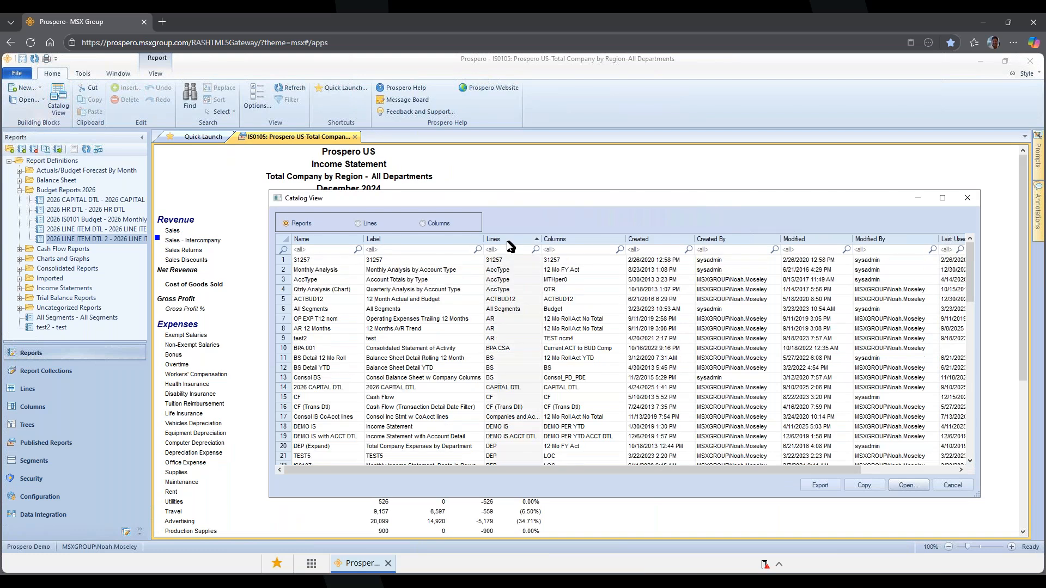
pyautogui.click(568, 243)
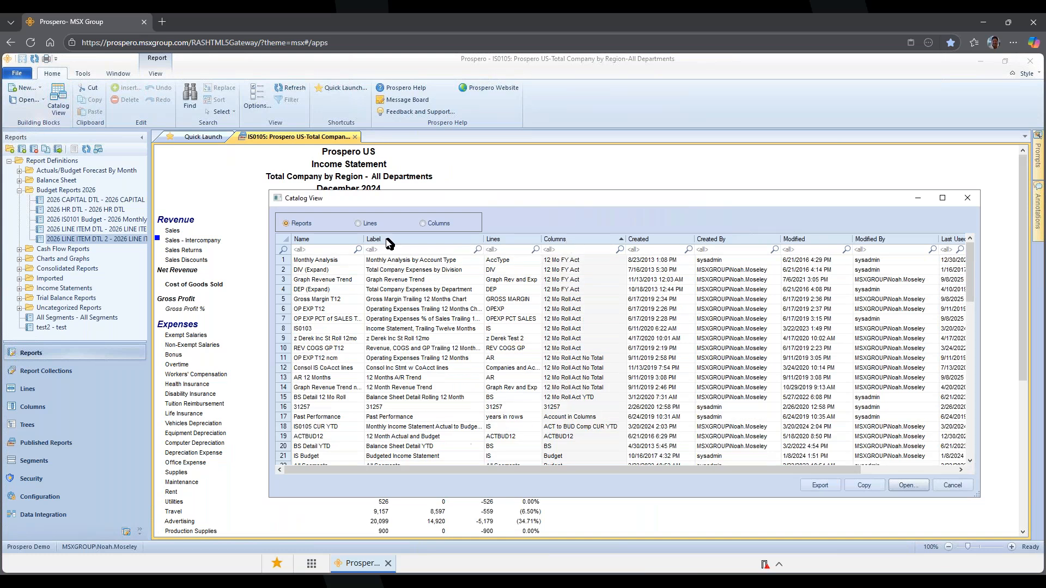
pyautogui.moveTo(659, 264); pyautogui.dragTo(661, 360)
pyautogui.moveTo(732, 271); pyautogui.dragTo(756, 396)
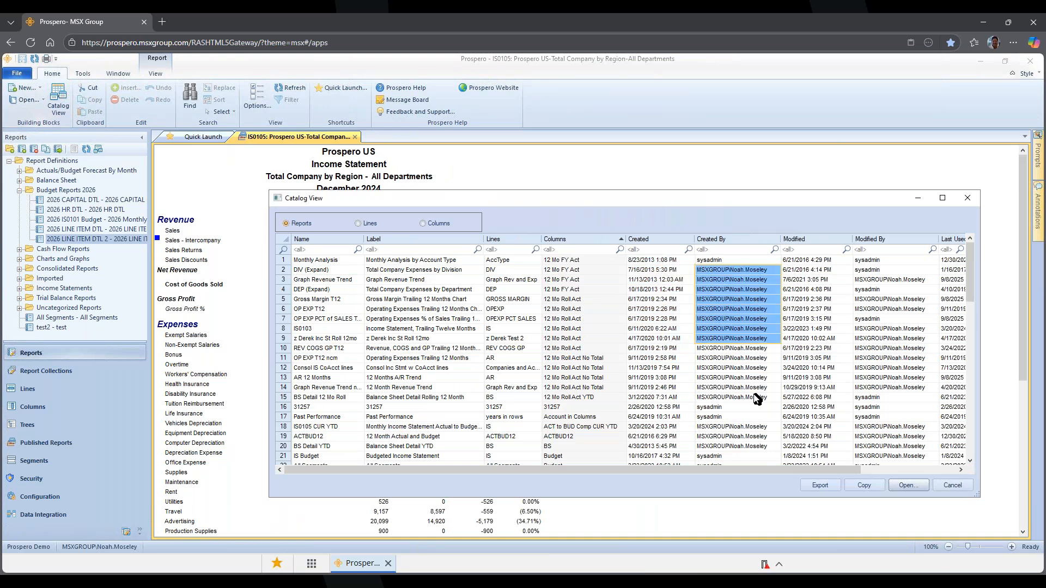
pyautogui.moveTo(815, 271); pyautogui.dragTo(813, 378)
pyautogui.moveTo(888, 272); pyautogui.dragTo(888, 367)
pyautogui.moveTo(845, 469); pyautogui.dragTo(945, 477)
pyautogui.moveTo(873, 291); pyautogui.dragTo(862, 397)
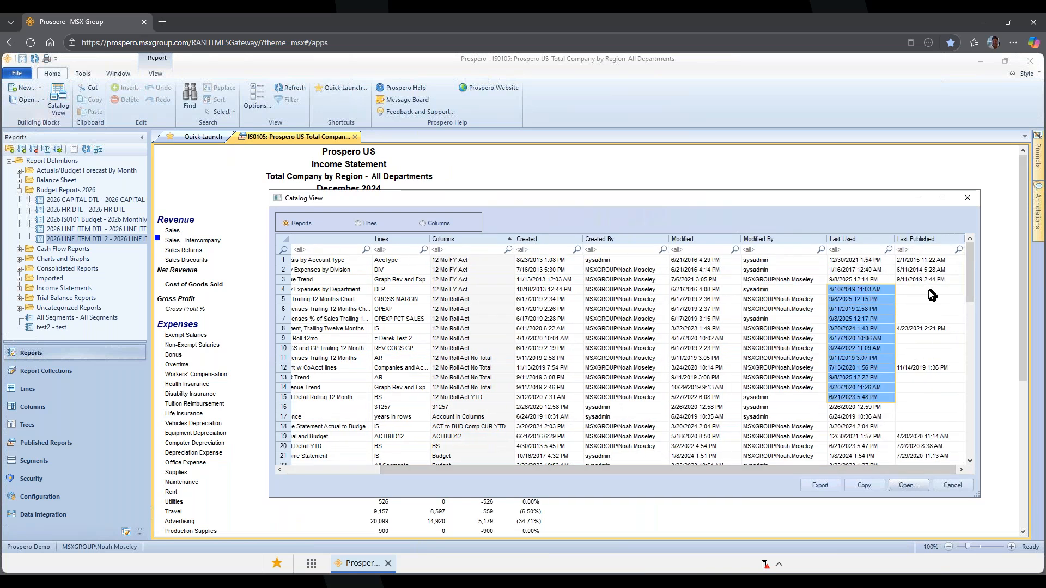
pyautogui.moveTo(931, 271); pyautogui.dragTo(933, 300)
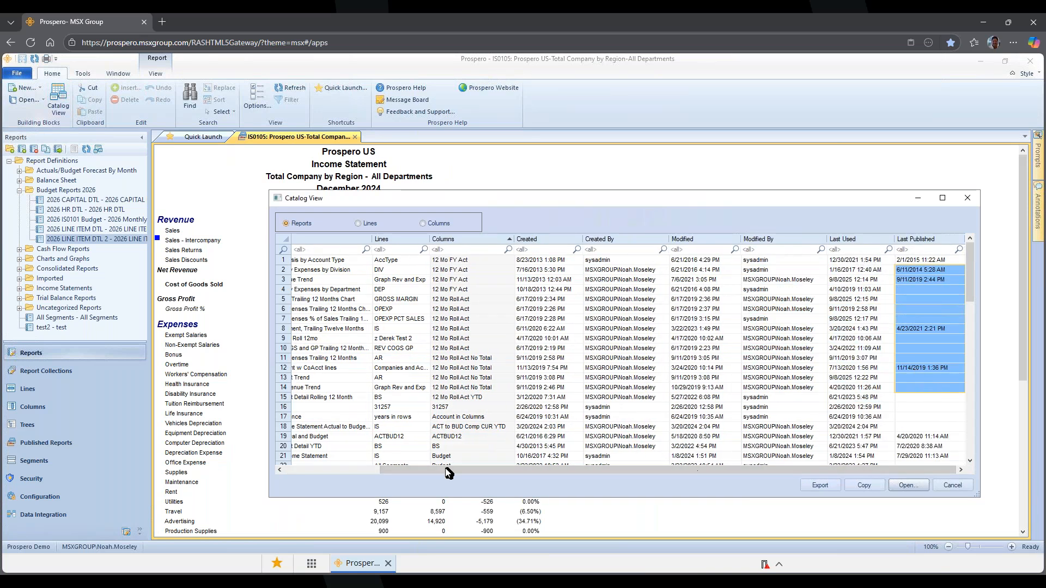
pyautogui.click(310, 470)
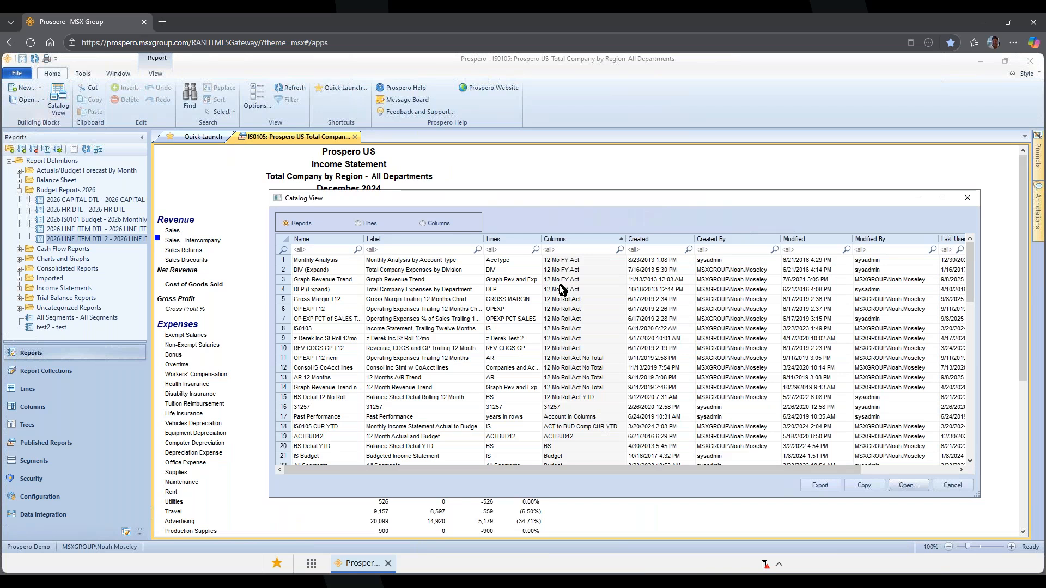
# - Reverse and restore the catalog's Columns sort order, and highlight the four reports that use 12 Mo FY Act
pyautogui.click(571, 237)
pyautogui.click(571, 238)
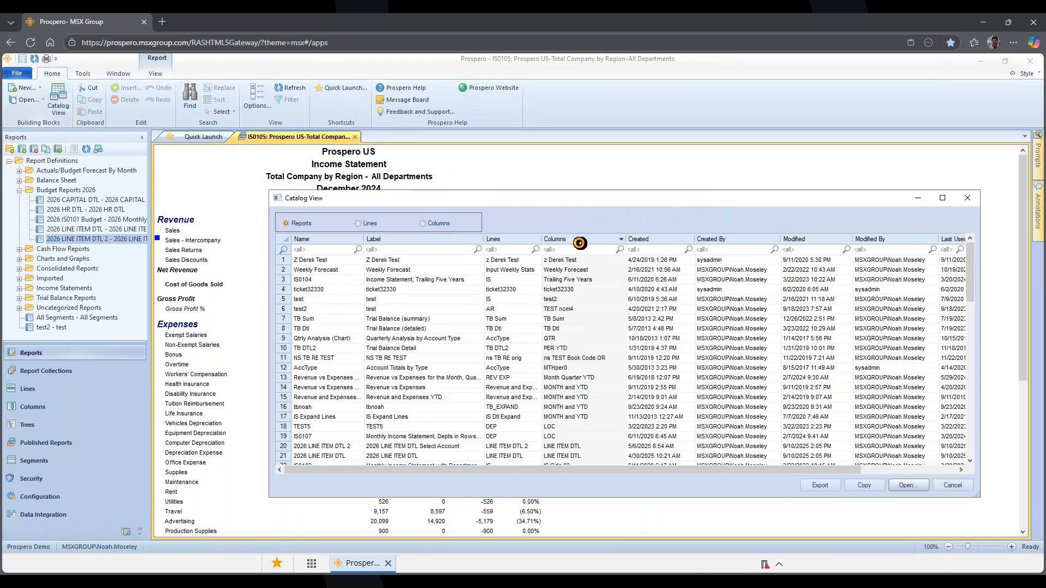
pyautogui.click(572, 238)
pyautogui.click(303, 261)
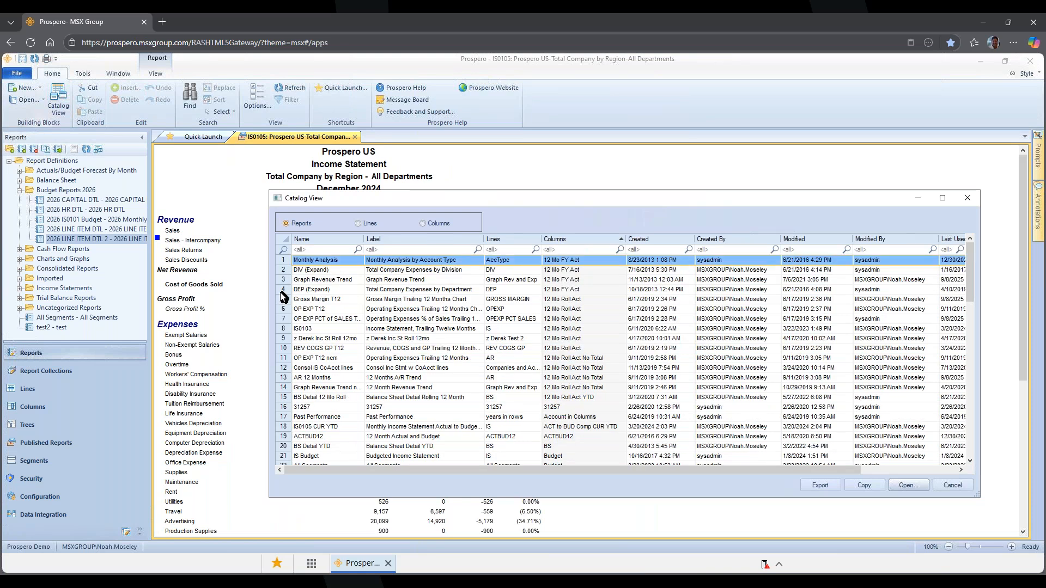
pyautogui.keyDown('shift'); pyautogui.click(283, 290); pyautogui.keyUp('shift')
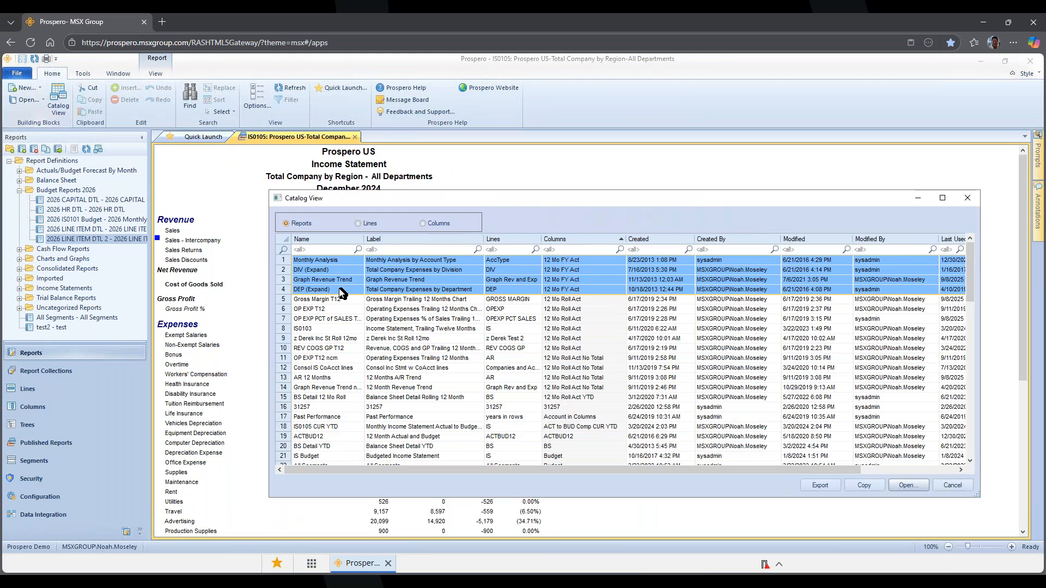
# - Sort the catalog by Lines, highlight the three reports that use the AR lines, and close the catalog
pyautogui.click(512, 247)
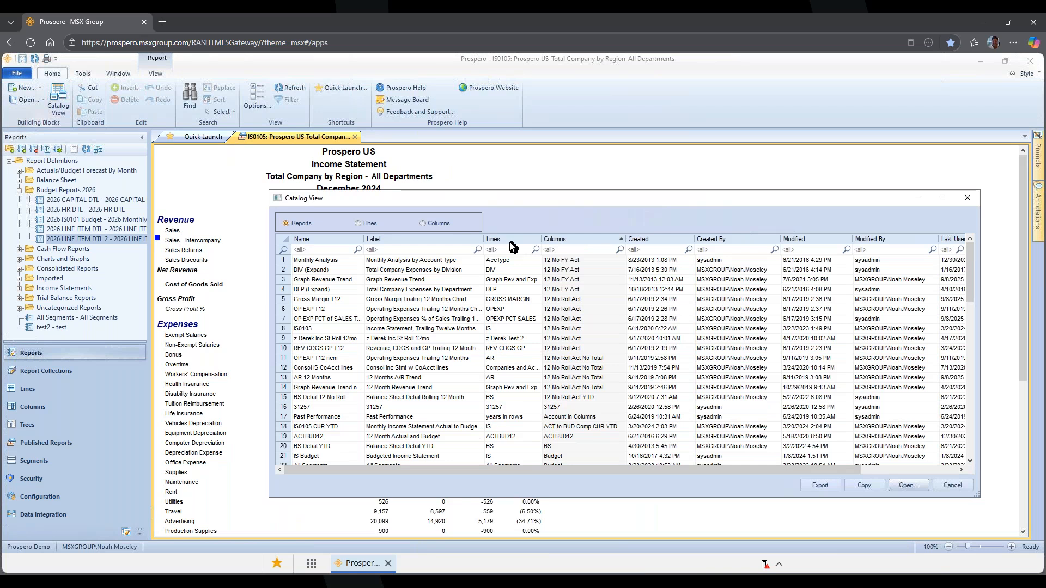
pyautogui.click(287, 322)
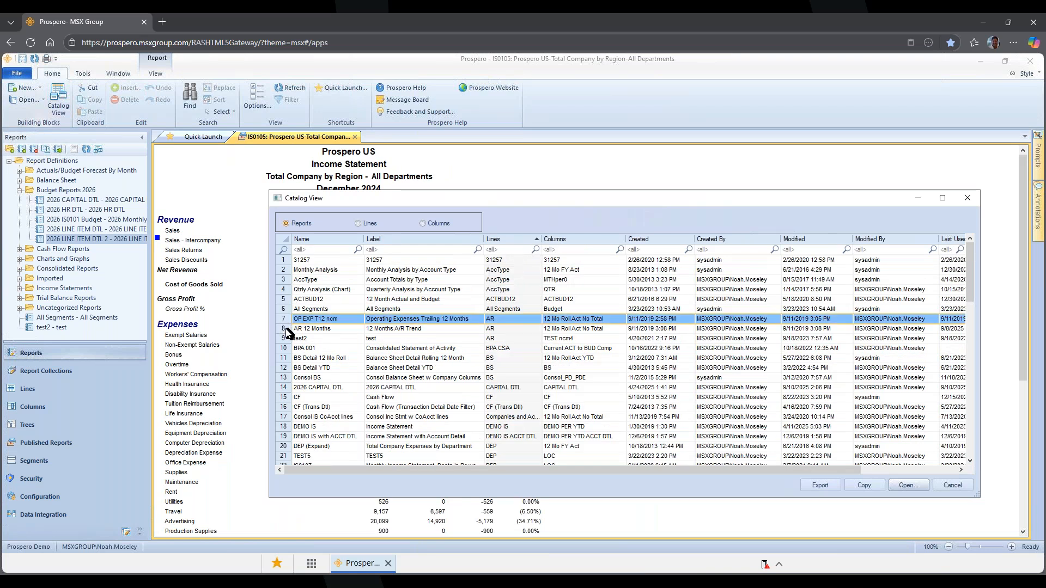
pyautogui.keyDown('shift'); pyautogui.click(287, 339); pyautogui.keyUp('shift')
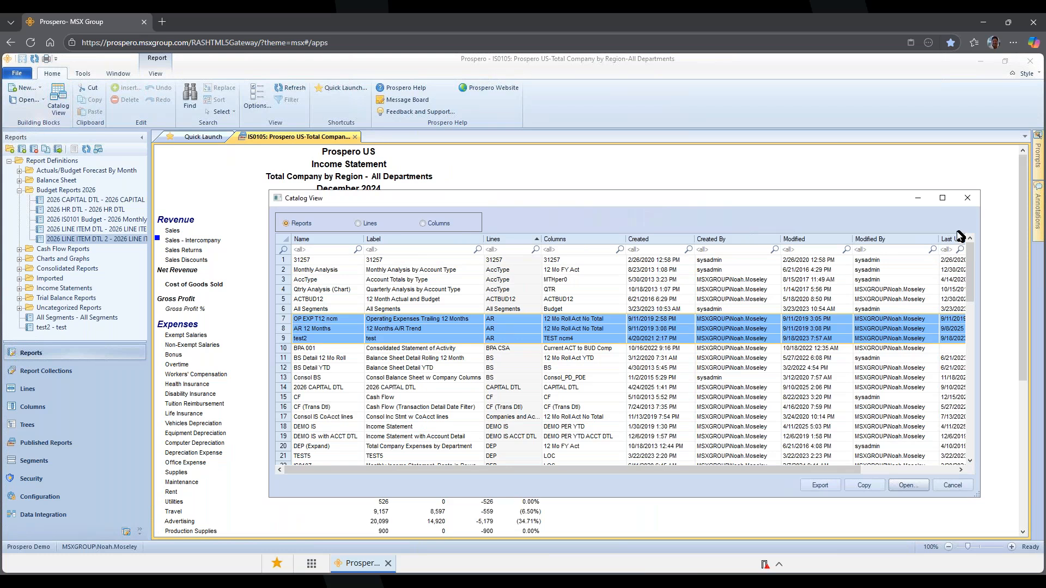
pyautogui.click(967, 199)
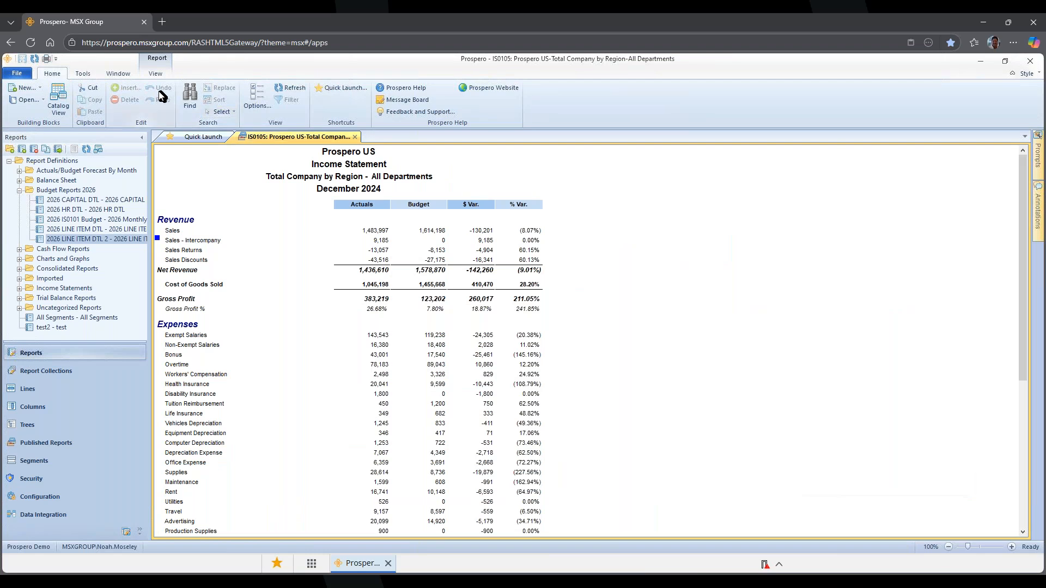
# - Open the Feedback and Support form, try the Issue and Support Request feedback types, and cancel without submitting
pyautogui.click(114, 75)
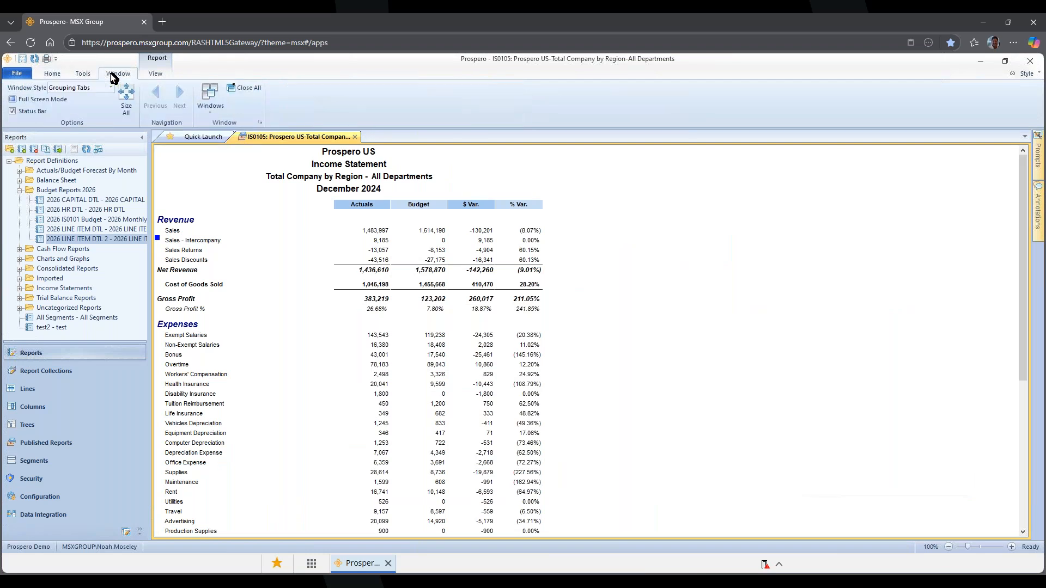
pyautogui.click(60, 76)
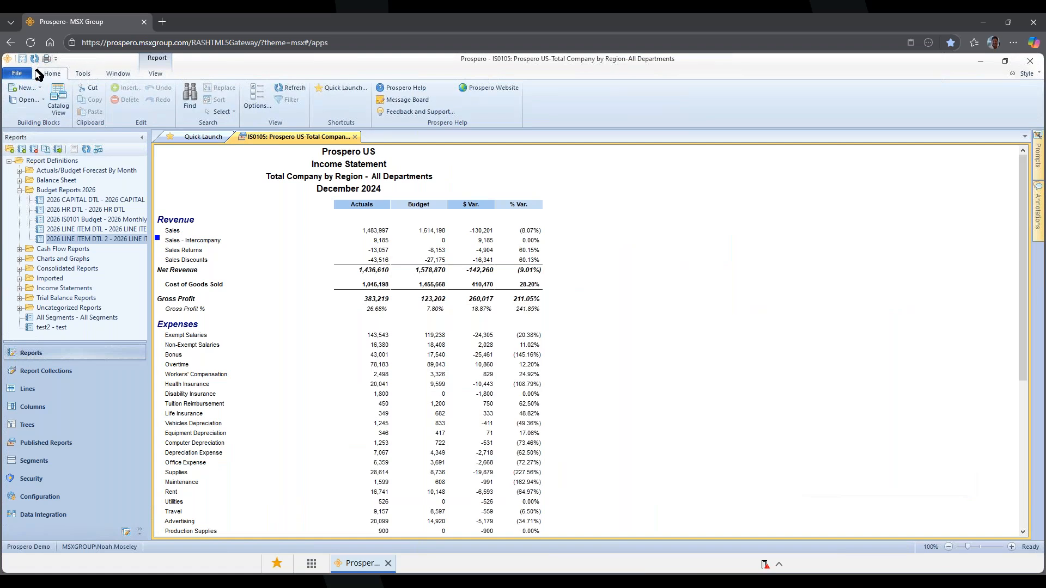
pyautogui.click(420, 113)
pyautogui.moveTo(228, 64); pyautogui.dragTo(562, 115)
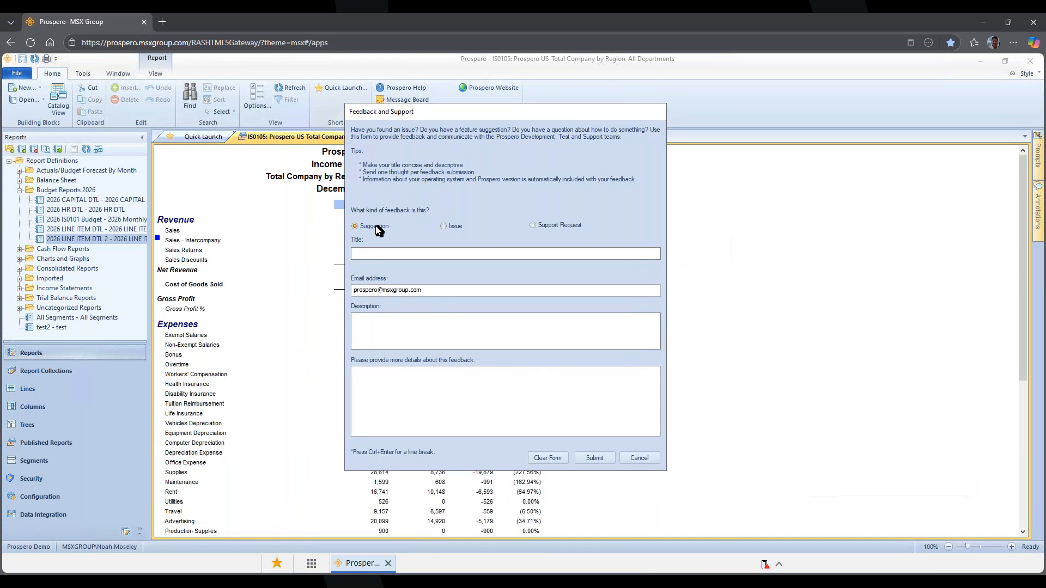
pyautogui.click(453, 228)
pyautogui.click(534, 225)
pyautogui.click(638, 457)
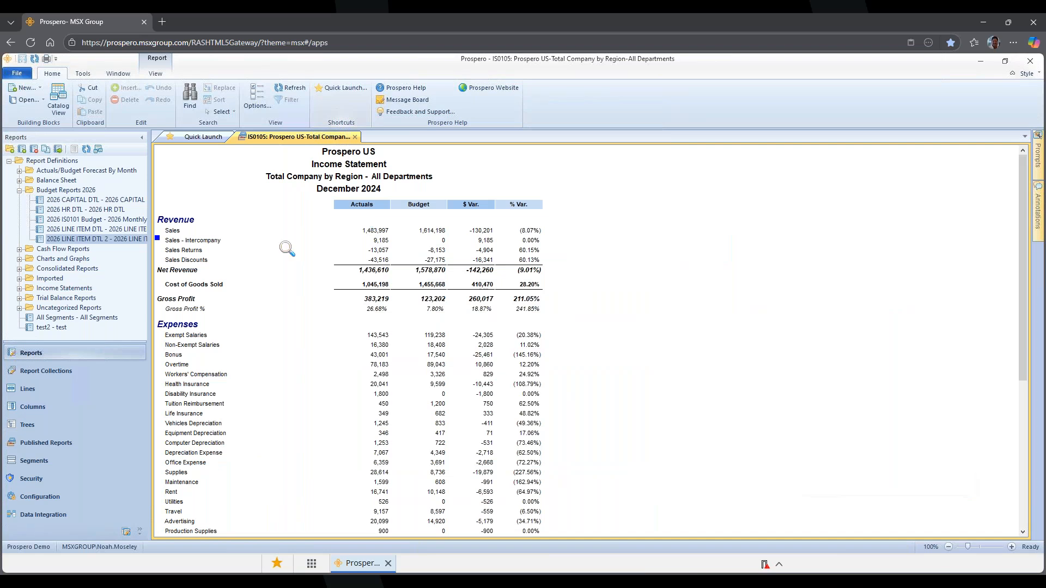
# - Open the online help for the Published Reports Workspace, look at its index and search, and close it
pyautogui.press('F1')
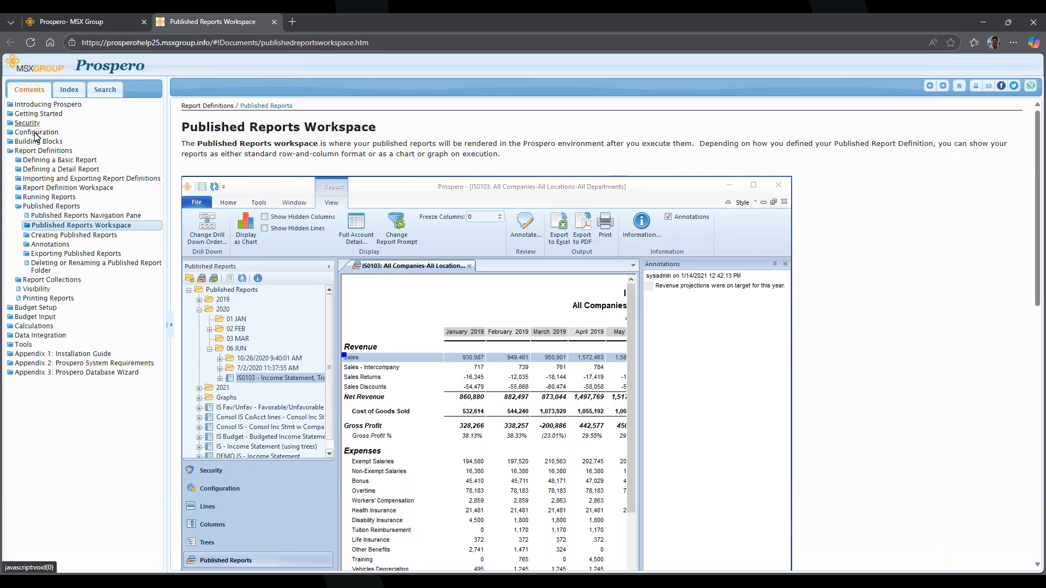
pyautogui.click(69, 90)
pyautogui.click(96, 92)
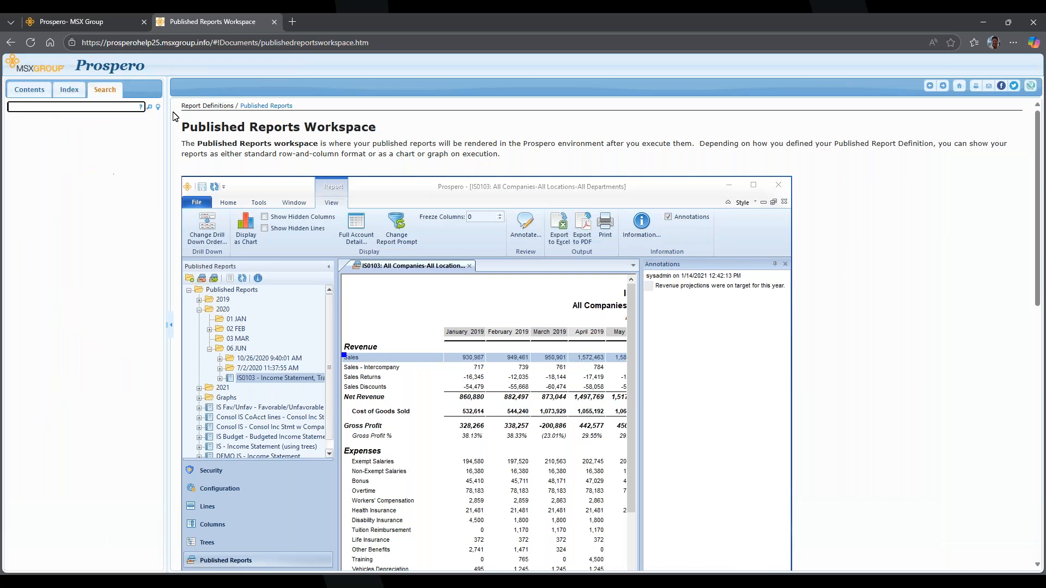
pyautogui.click(275, 22)
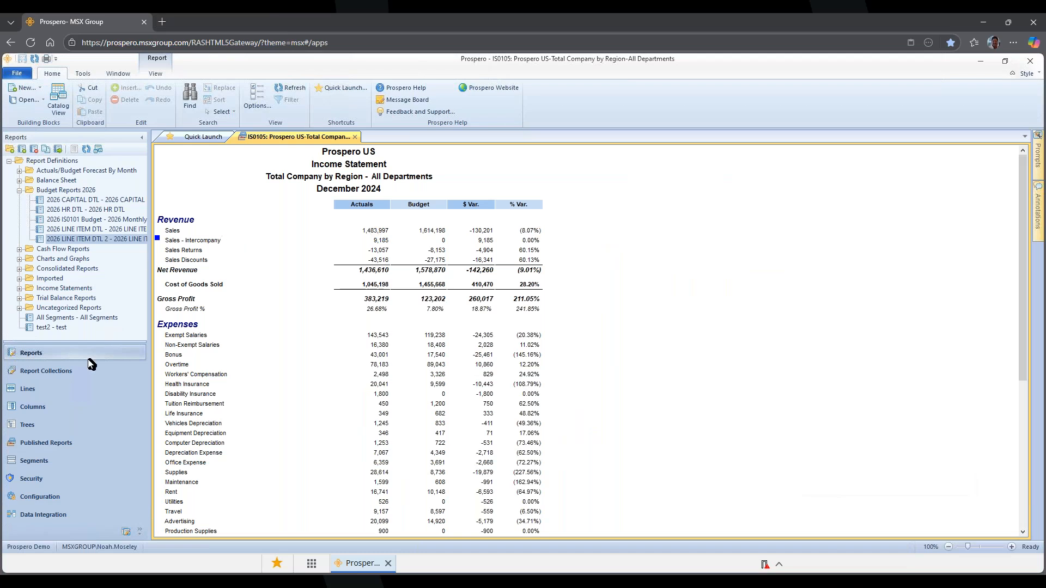
# - Open the Month End report collection, examine its included reports IS0102 and IS0106, and close the collection
pyautogui.click(70, 372)
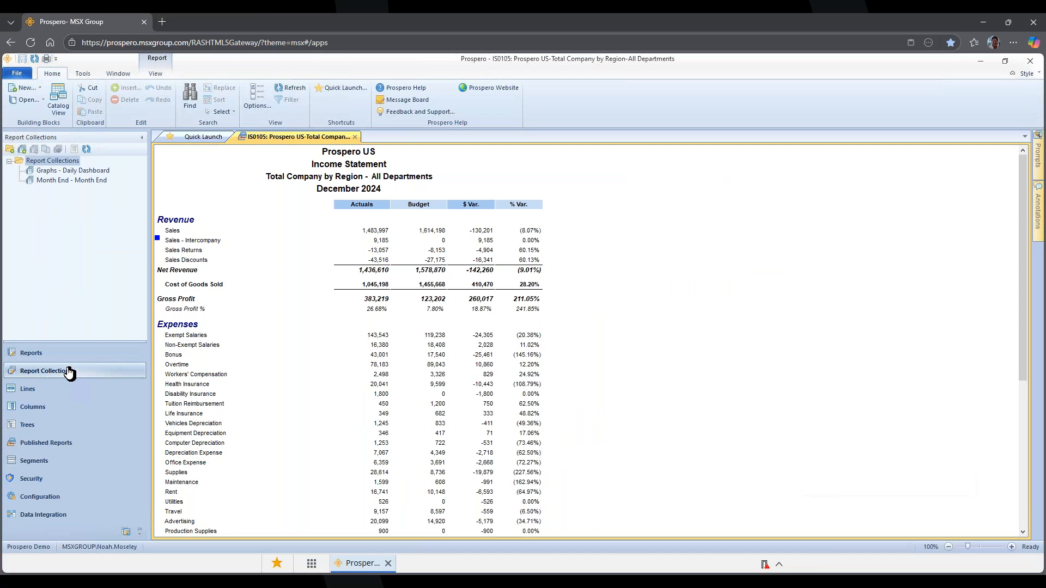
pyautogui.click(60, 171)
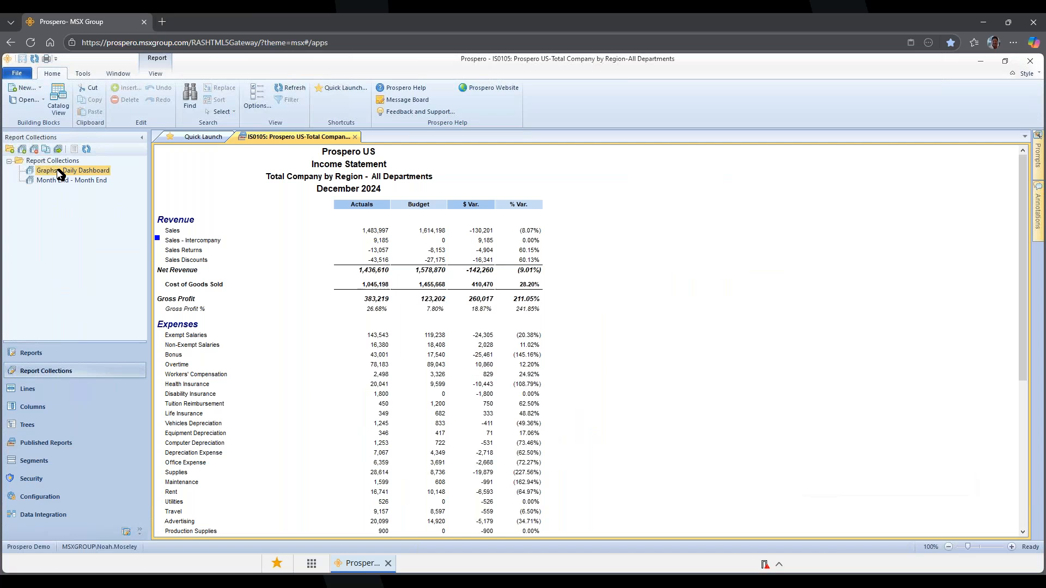
pyautogui.click(60, 181)
pyautogui.doubleClick(41, 181)
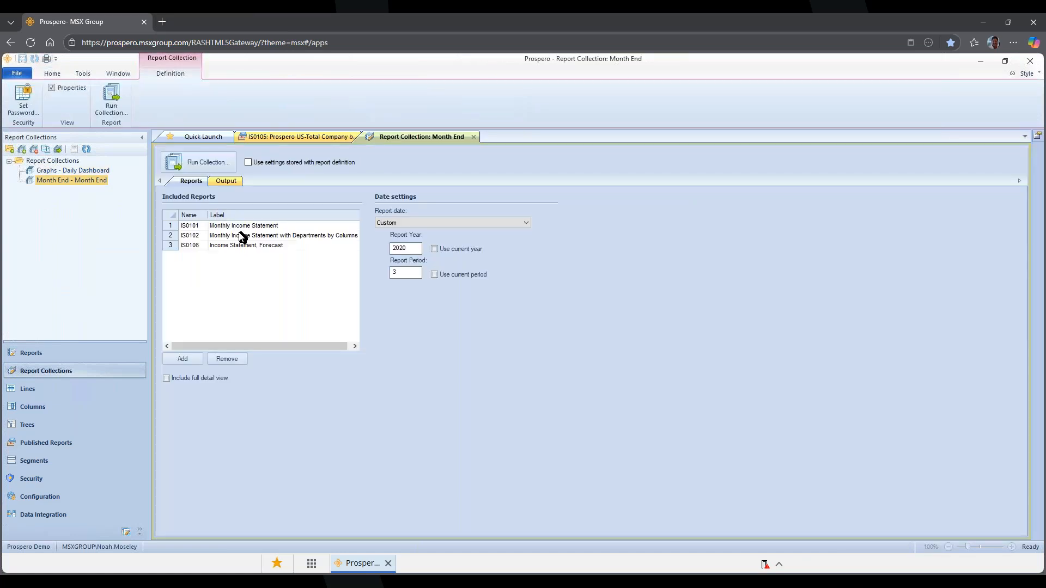
pyautogui.click(242, 236)
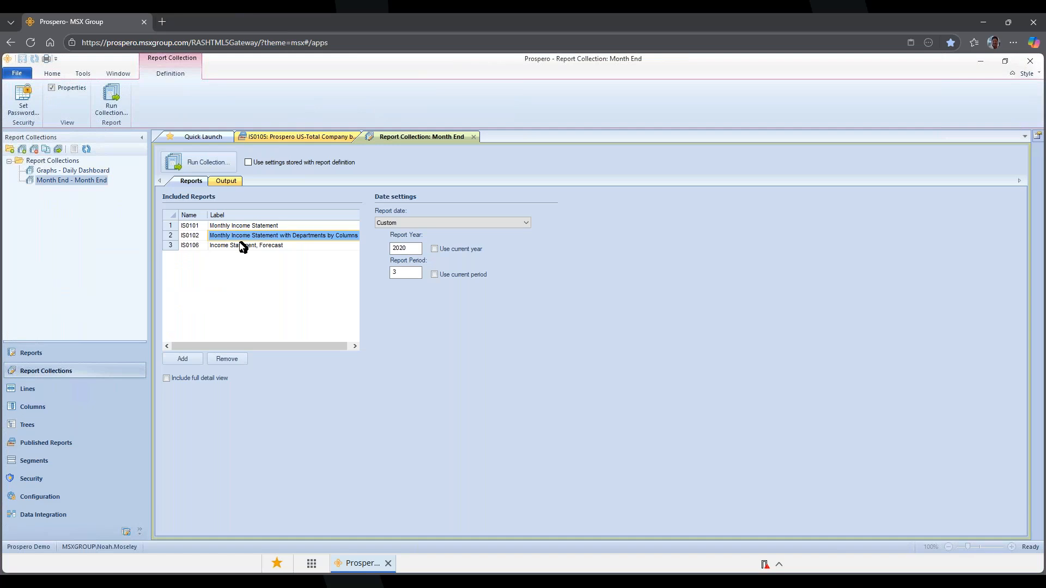
pyautogui.click(243, 245)
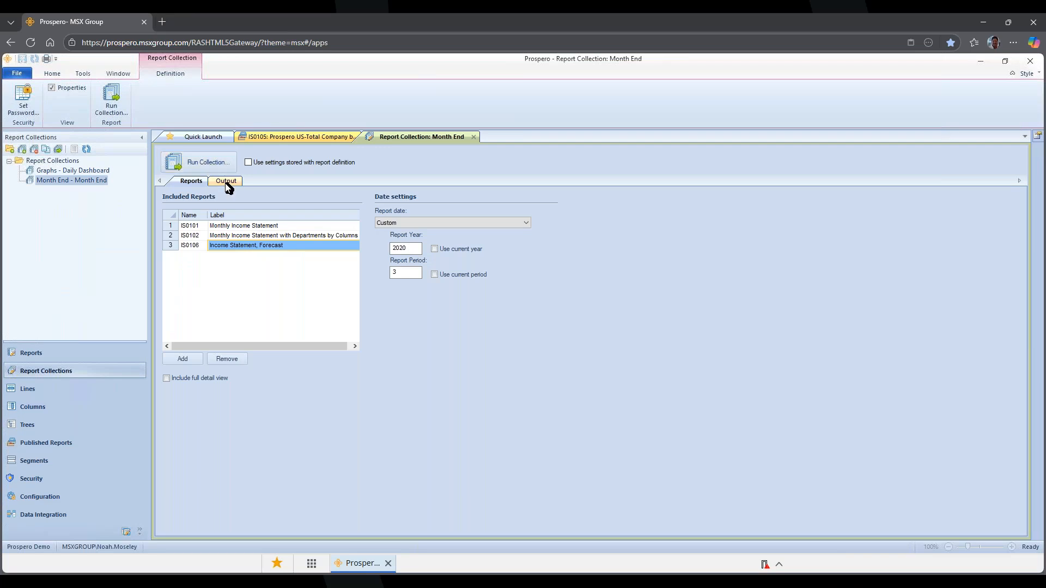
pyautogui.click(473, 136)
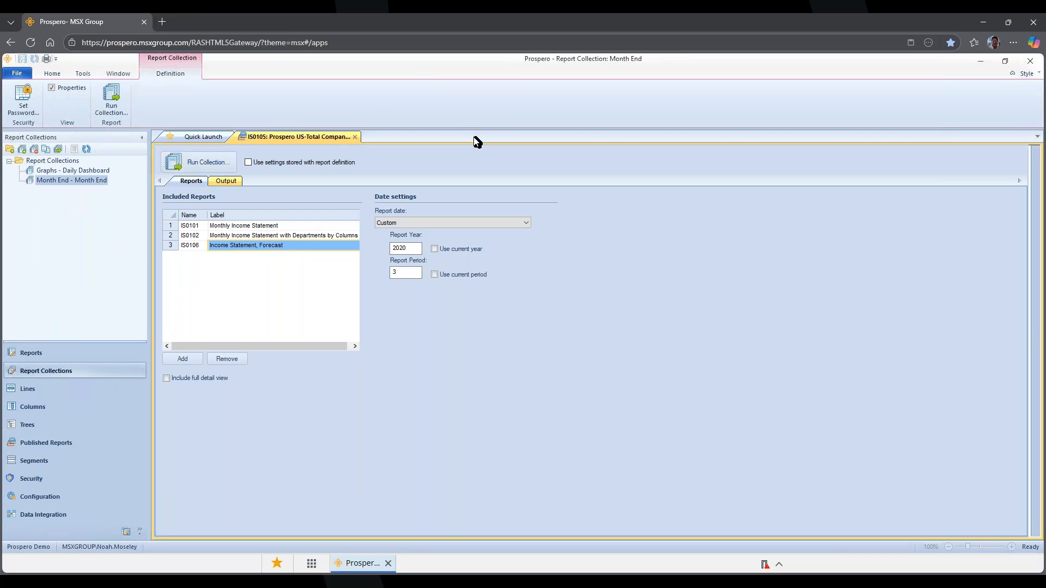